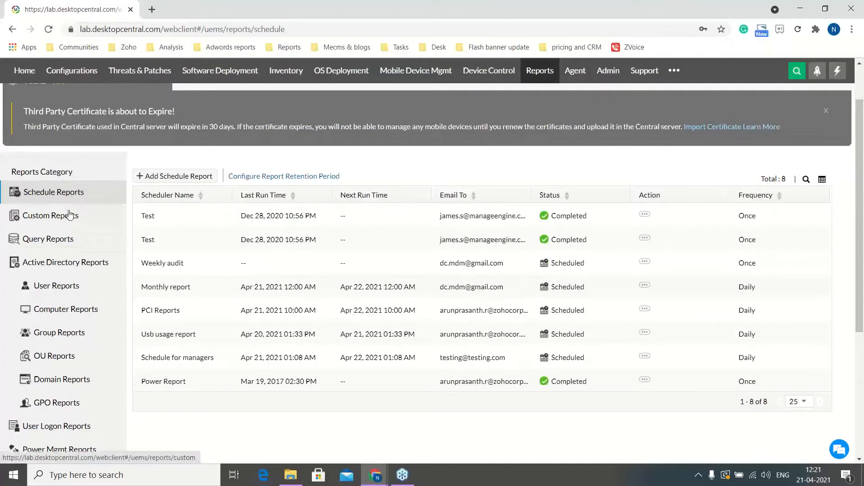
# Create a new custom report named "WFH software" and set its sub module to Software.
pyautogui.click(67, 220)
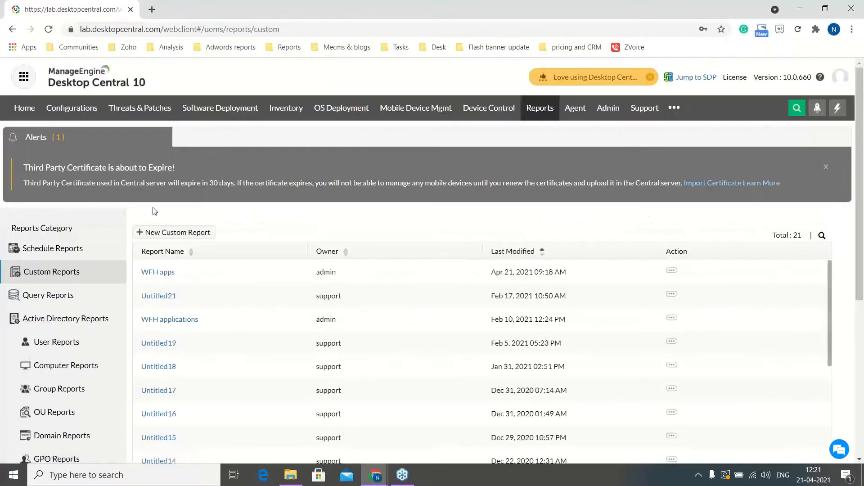
pyautogui.click(185, 238)
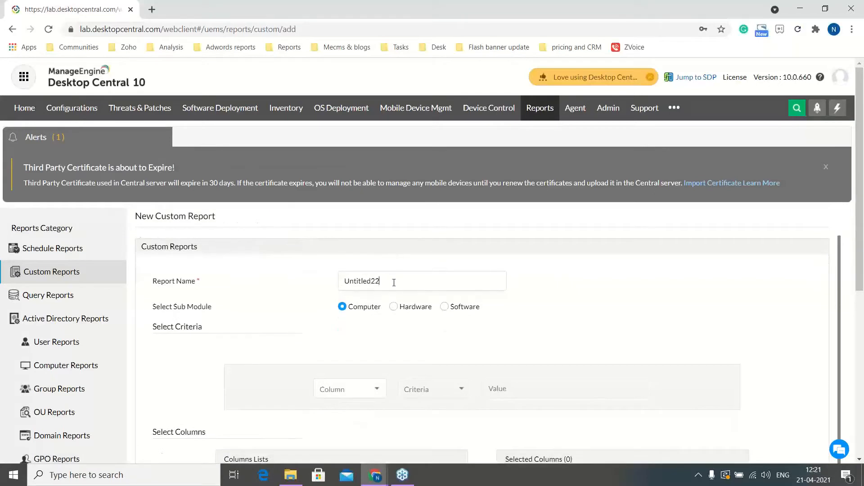
pyautogui.moveTo(394, 282); pyautogui.dragTo(343, 283)
pyautogui.write('W')
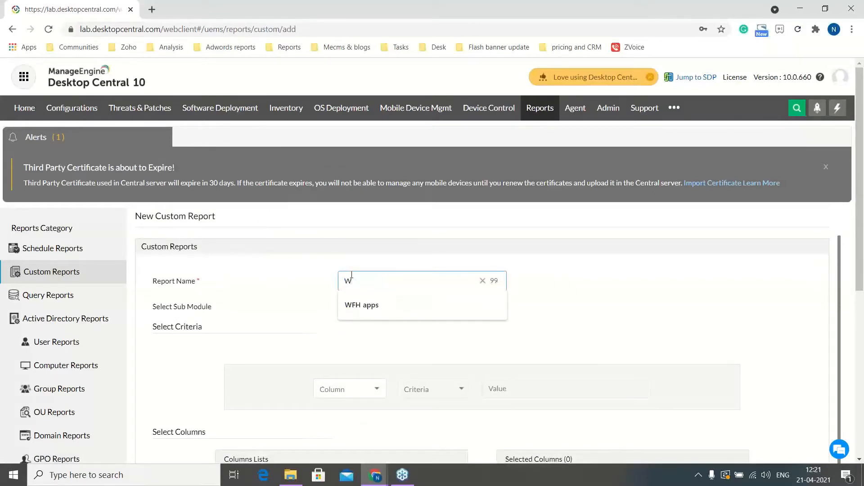
pyautogui.write('FH soft')
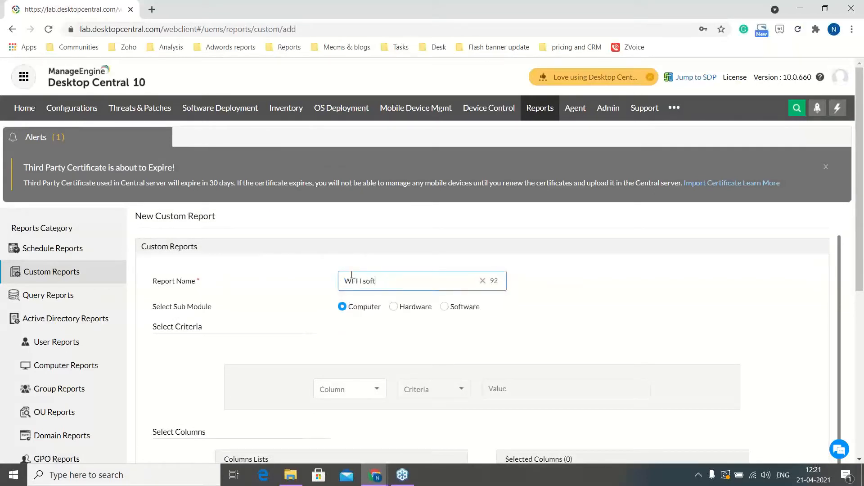
pyautogui.write('ware')
pyautogui.click(424, 321)
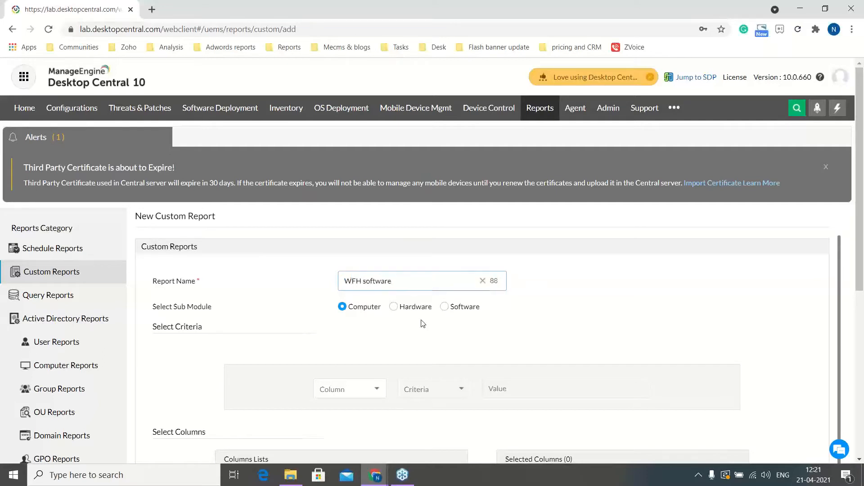
pyautogui.click(445, 307)
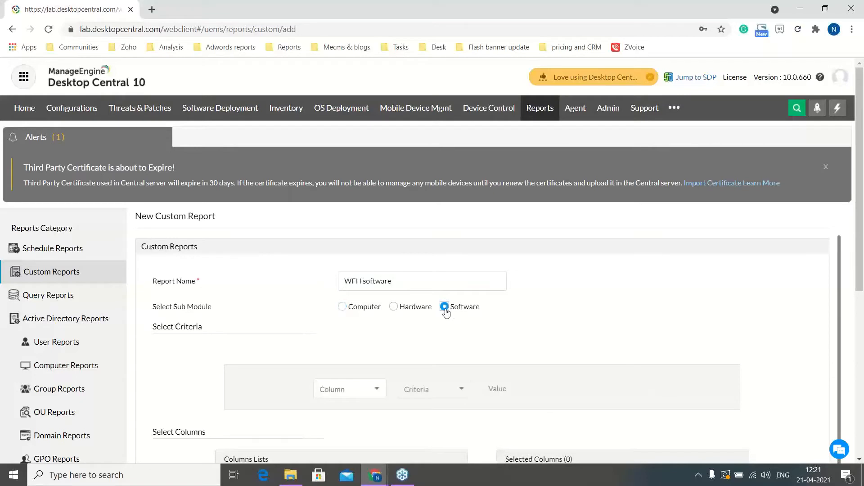
# Add a report criterion requiring Software Name to be not equal to Microsoft Teams.
pyautogui.scroll(-1, 576, 322)
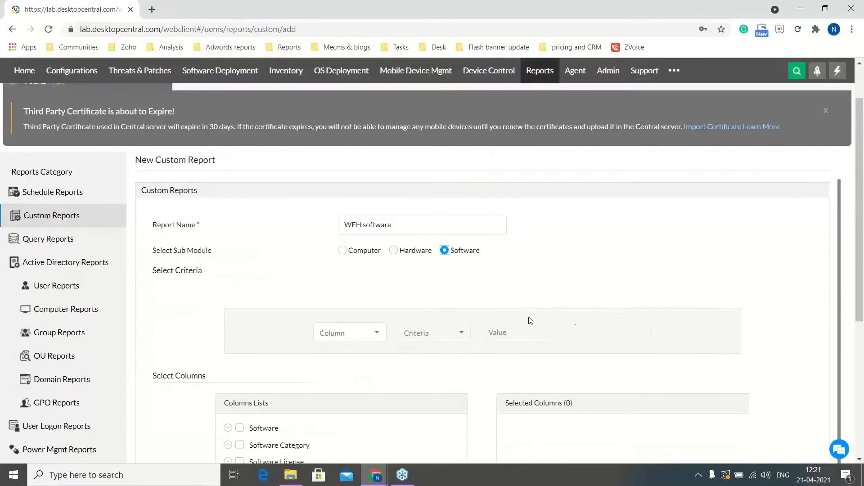
pyautogui.click(351, 342)
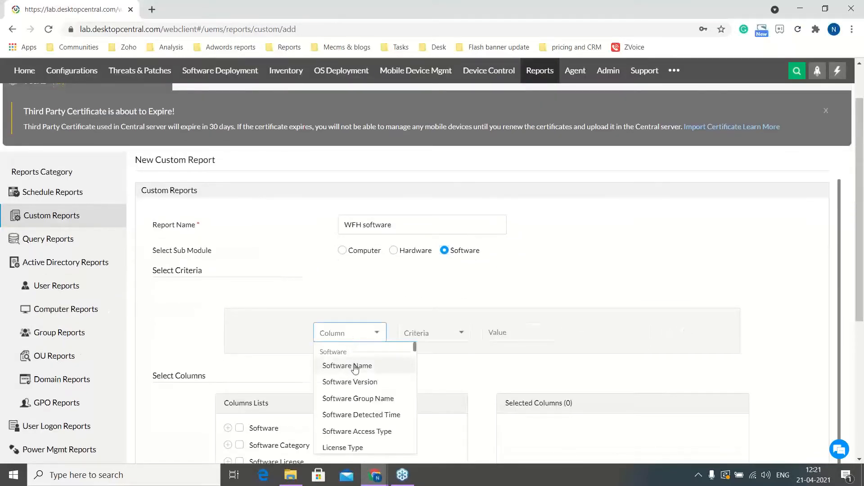
pyautogui.click(355, 368)
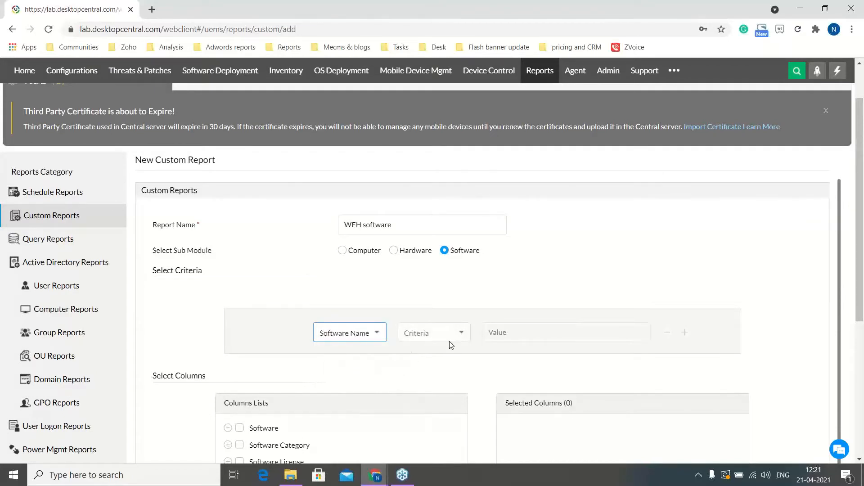
pyautogui.scroll(-1, 449, 341)
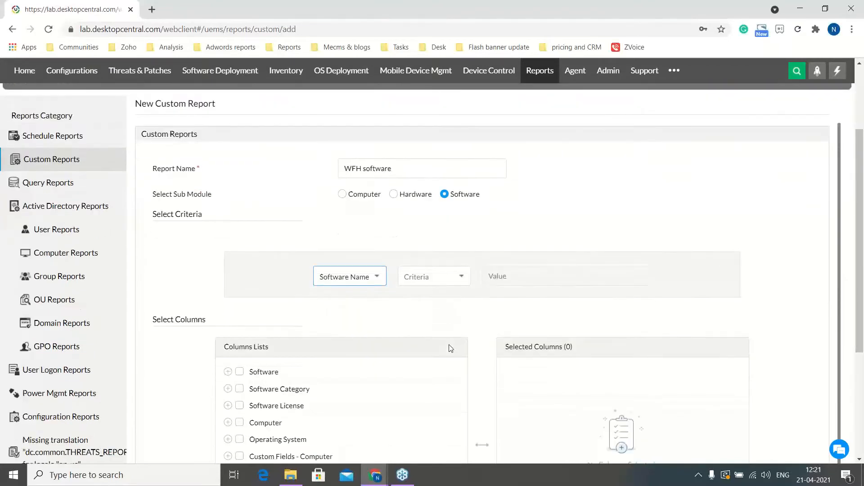
pyautogui.click(434, 283)
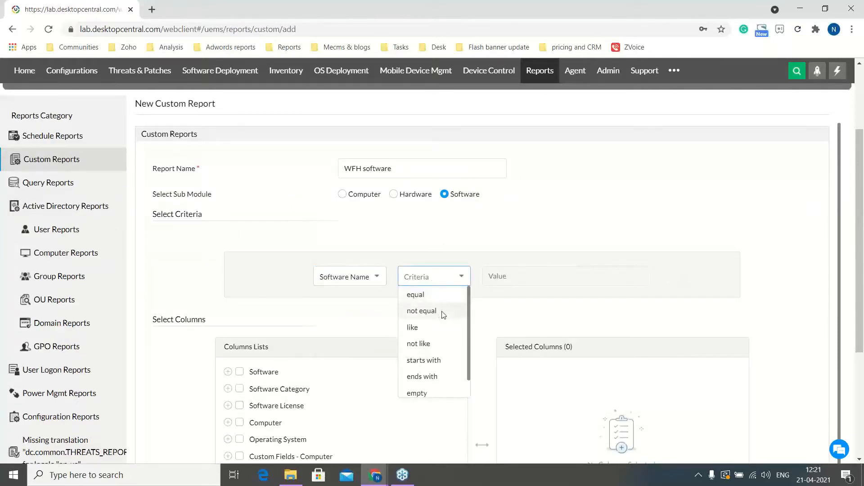
pyautogui.click(442, 313)
pyautogui.click(518, 277)
pyautogui.write('Mi')
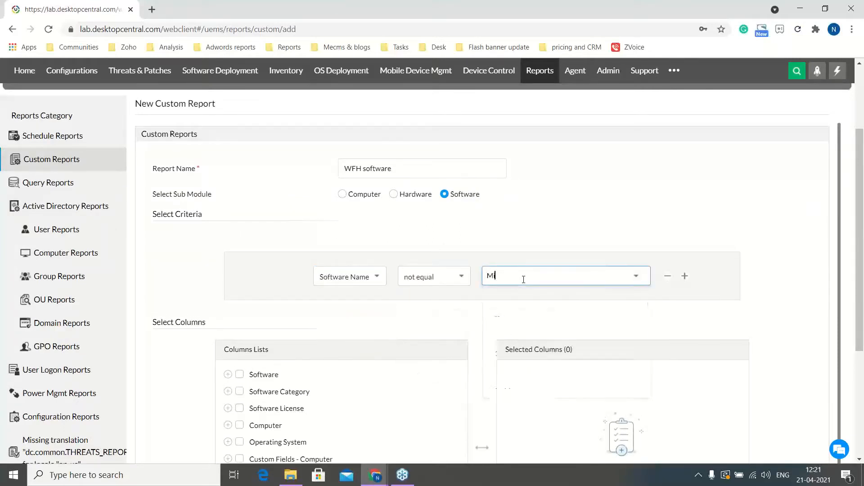
pyautogui.write('crosoftw')
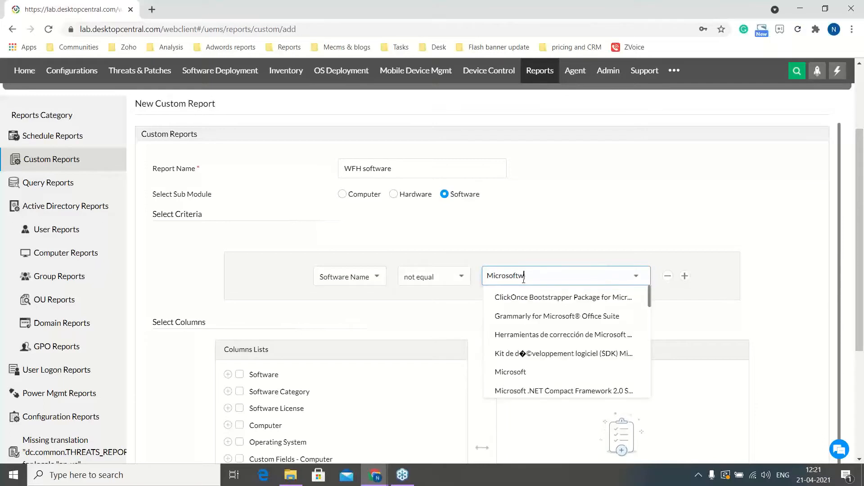
pyautogui.press('BackSpace')
pyautogui.write(' team')
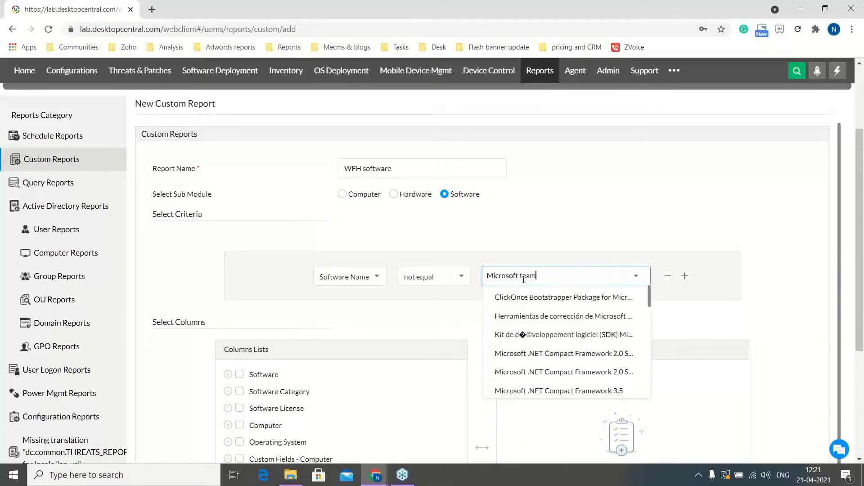
pyautogui.click(521, 354)
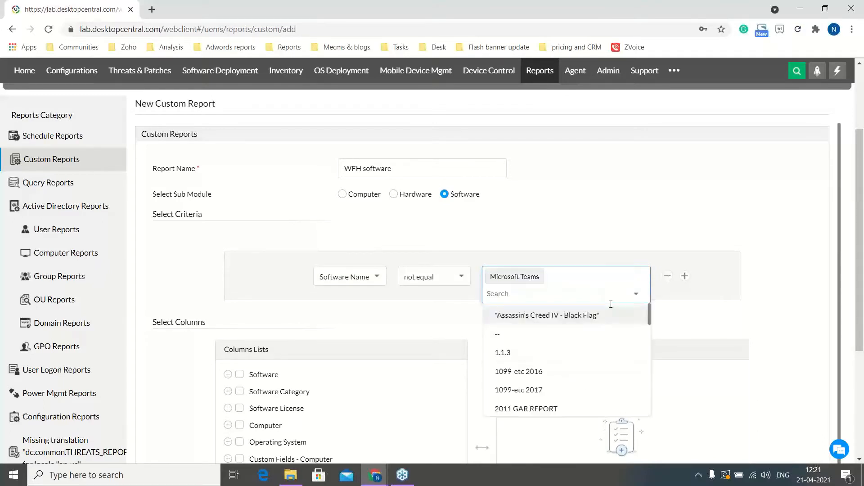
# Add a second criterion joined with AND, requiring Software Name to be not equal to Microsoft Office 365 - ar-sa.
pyautogui.click(685, 276)
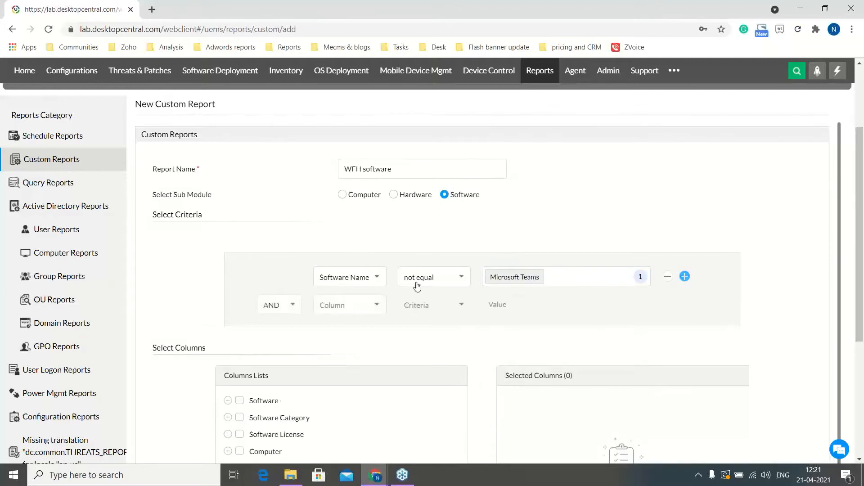
pyautogui.click(376, 305)
pyautogui.click(377, 343)
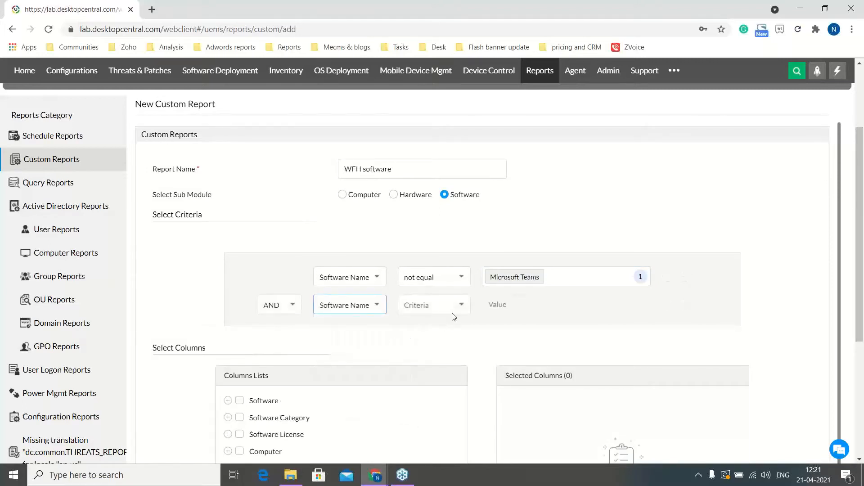
pyautogui.click(456, 308)
pyautogui.click(445, 336)
pyautogui.click(525, 304)
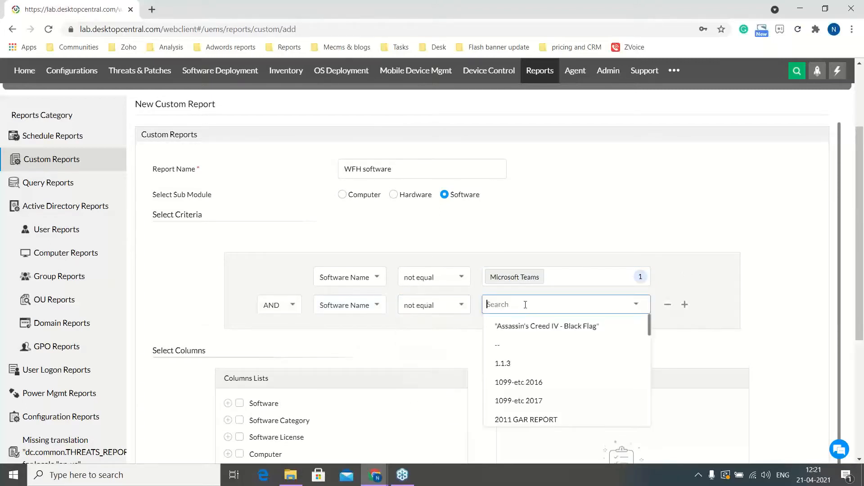
pyautogui.write('Office 365')
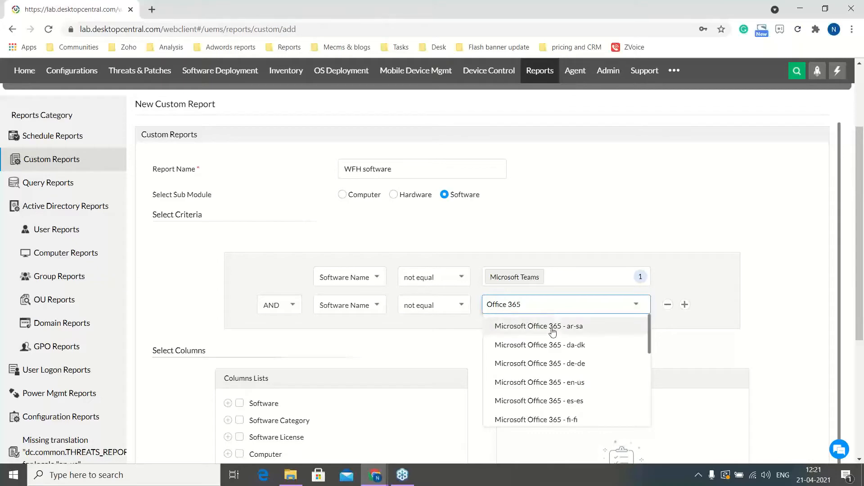
pyautogui.click(553, 326)
pyautogui.click(489, 339)
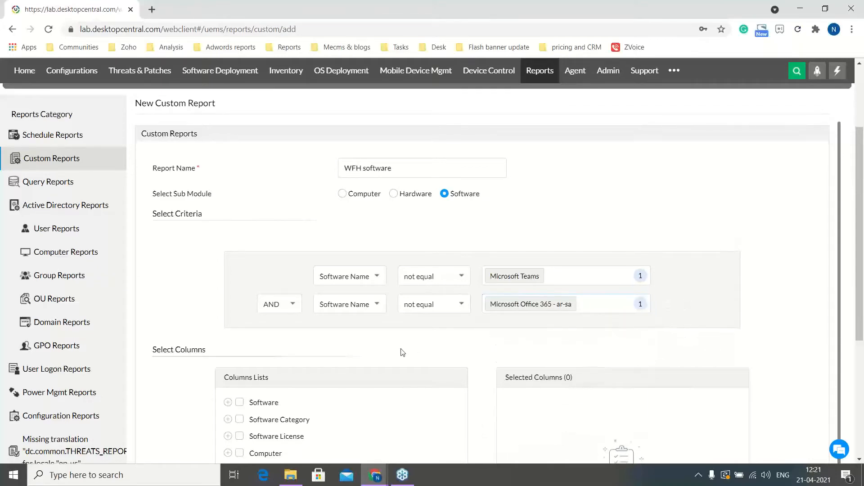
# Include the Computer Name and Domain Name columns from Computer and the License Name column from Software License in the report.
pyautogui.scroll(-3, 446, 316)
pyautogui.scroll(-2, 341, 302)
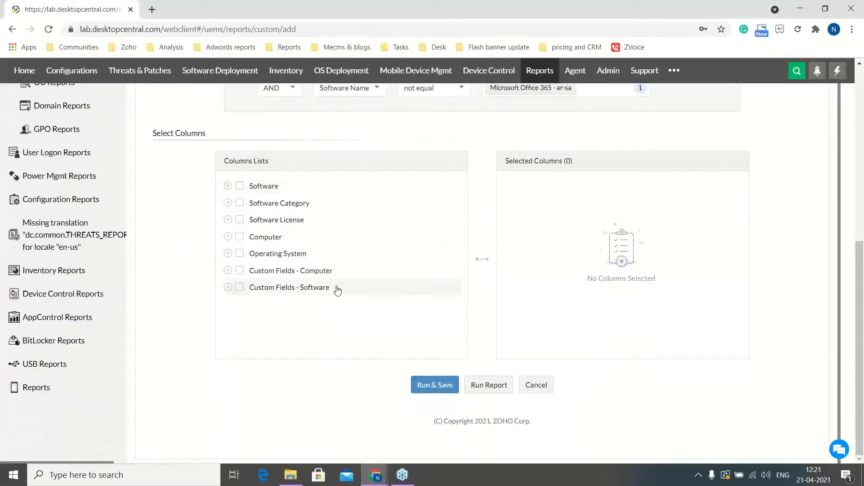
pyautogui.click(266, 238)
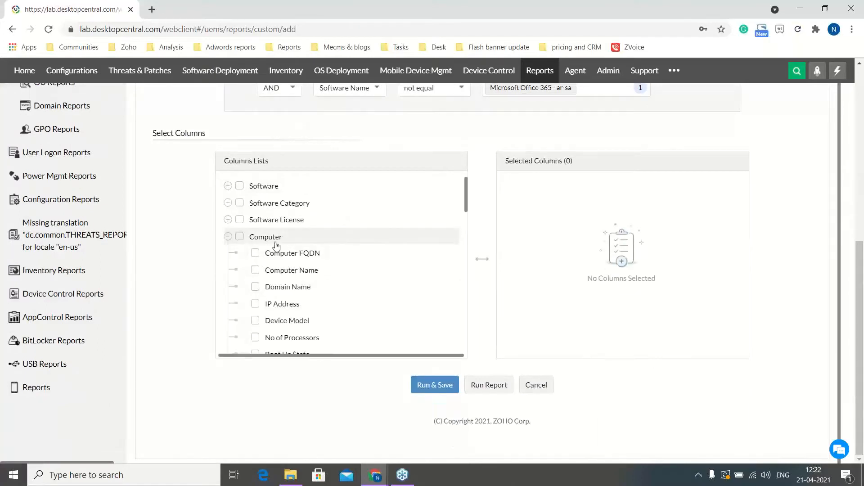
pyautogui.click(255, 271)
pyautogui.click(258, 288)
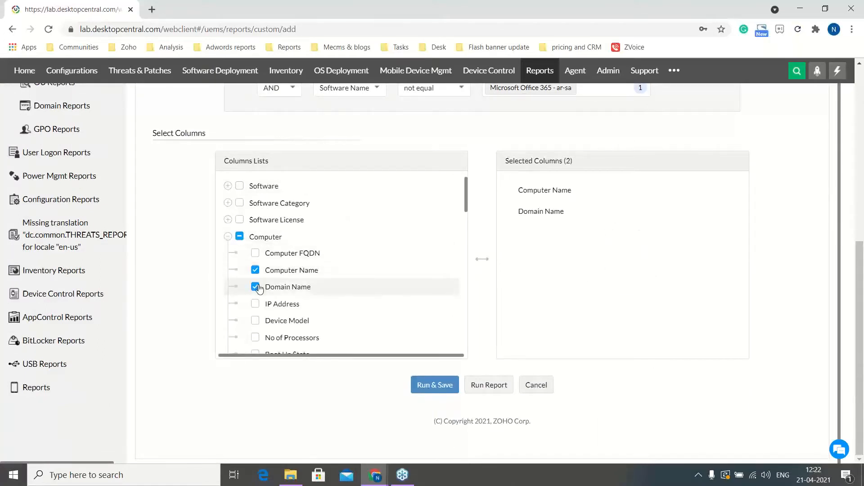
pyautogui.click(272, 220)
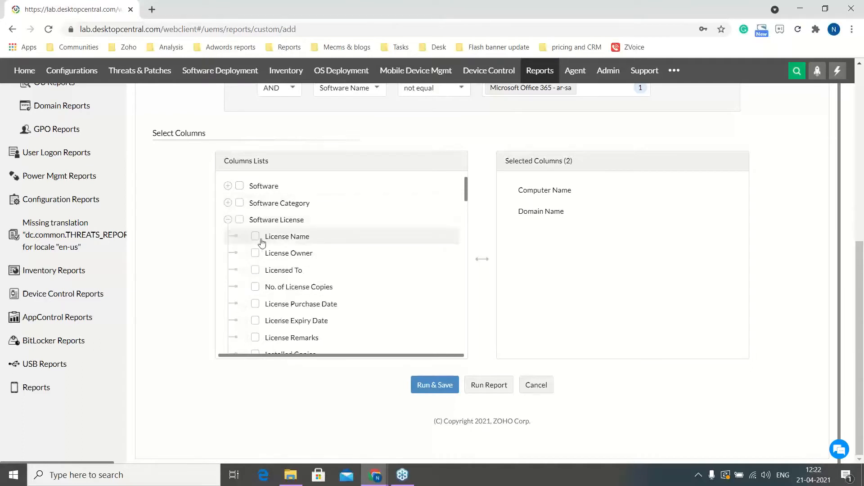
pyautogui.click(255, 236)
# Include the Operating System and OS Version columns in the report, and run and save it.
pyautogui.scroll(-3, 284, 234)
pyautogui.scroll(-15, 284, 234)
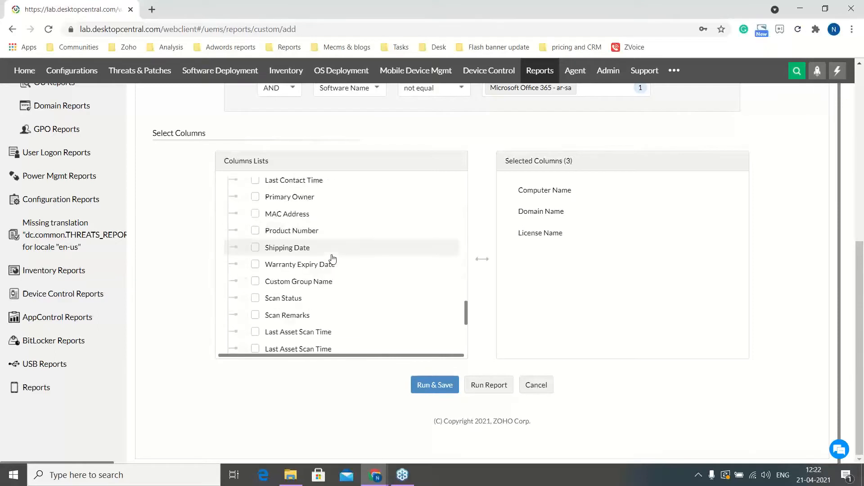
pyautogui.scroll(-5, 349, 279)
pyautogui.click(297, 315)
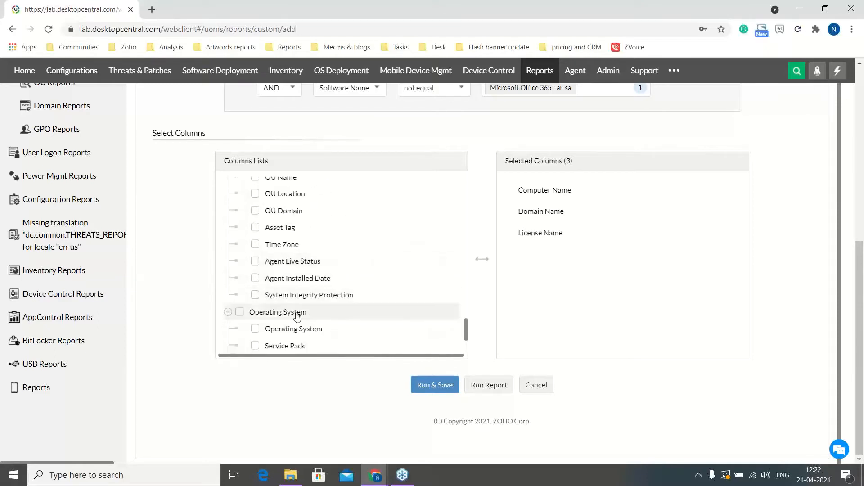
pyautogui.scroll(-1, 296, 315)
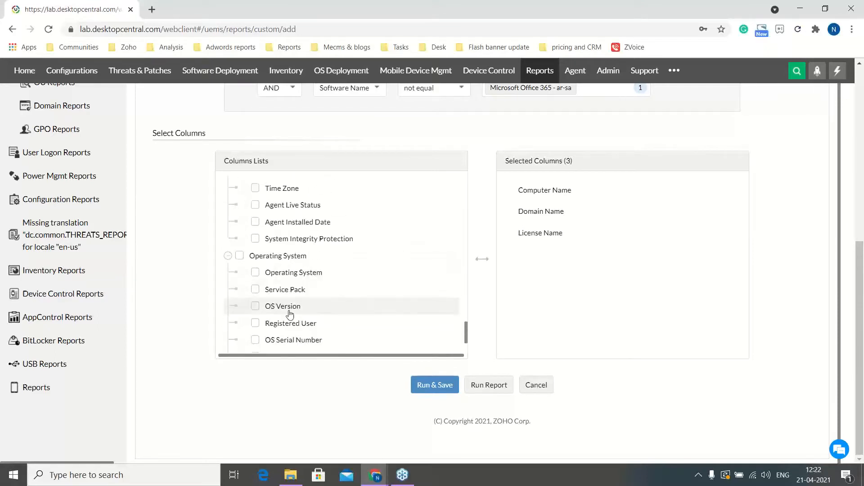
pyautogui.click(255, 272)
pyautogui.click(255, 307)
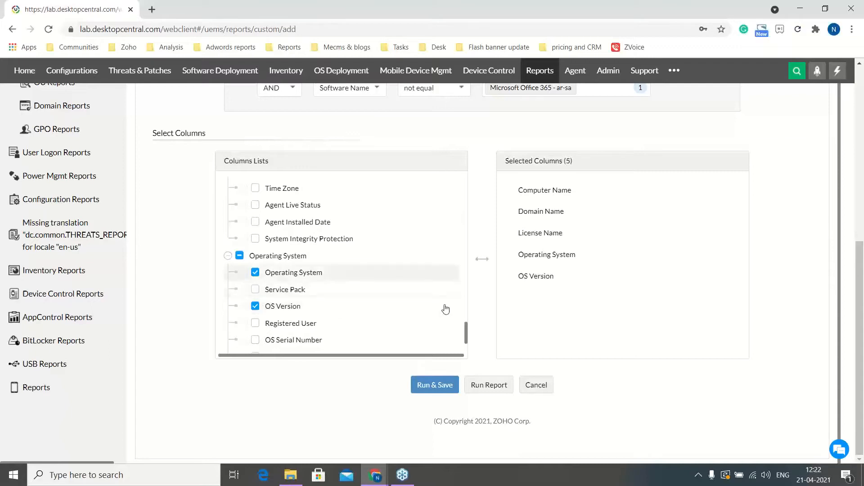
pyautogui.click(434, 386)
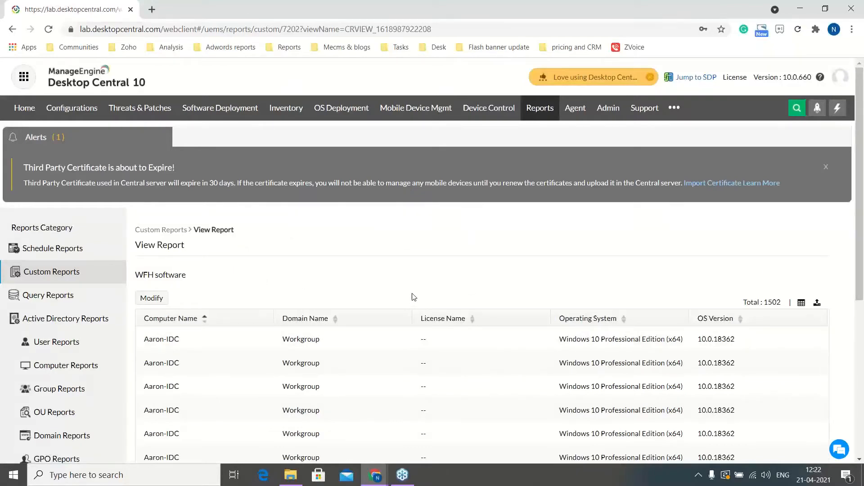
# View the export format options for the WFH software report and close them without exporting.
pyautogui.click(818, 303)
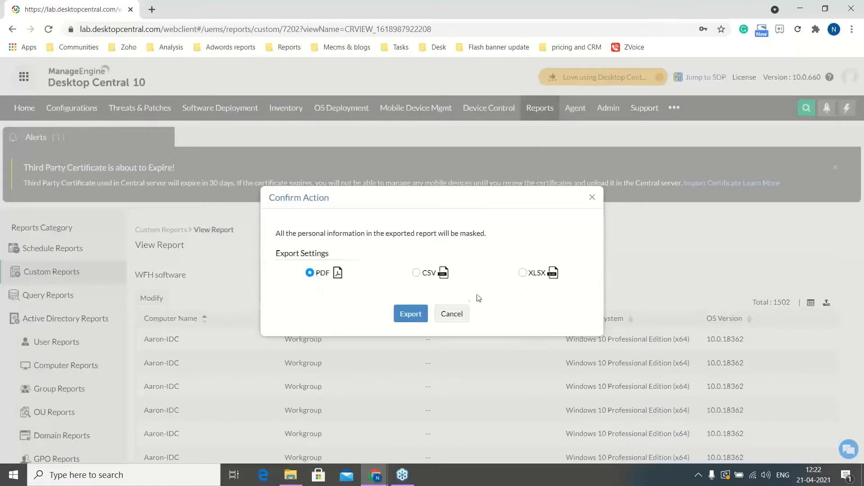
pyautogui.click(462, 313)
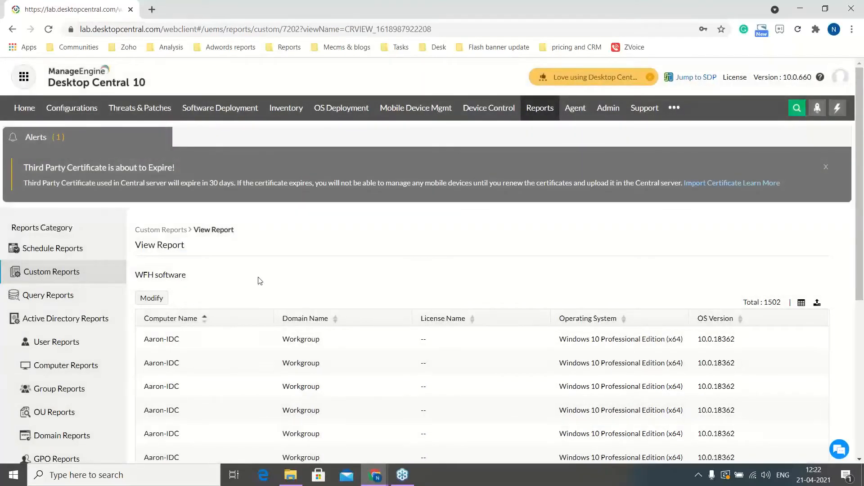
pyautogui.hotkey('alt', 'Tab')
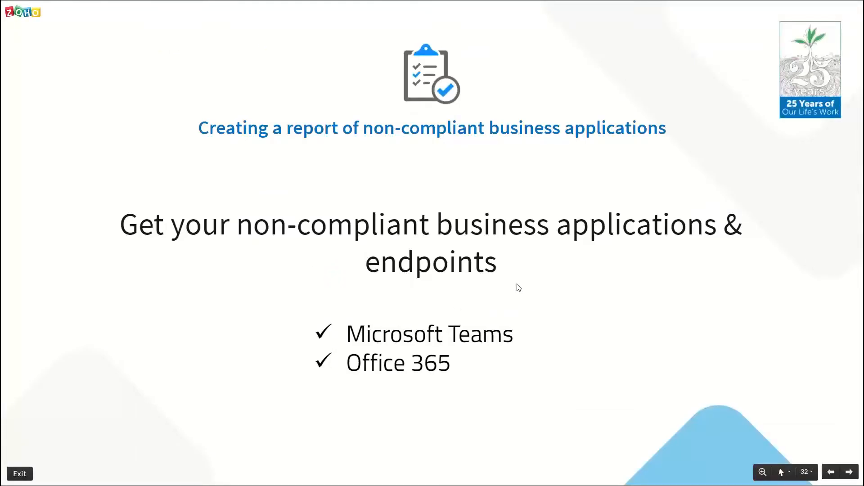
pyautogui.press('Right')
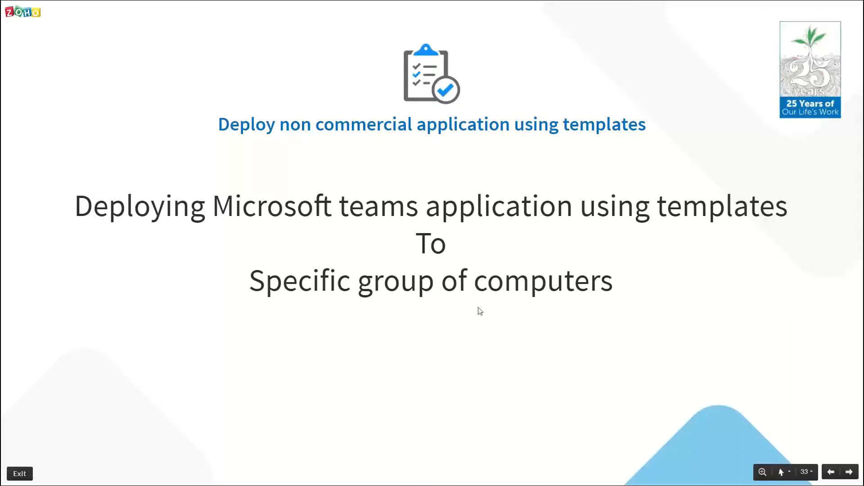
pyautogui.hotkey('alt', 'Tab')
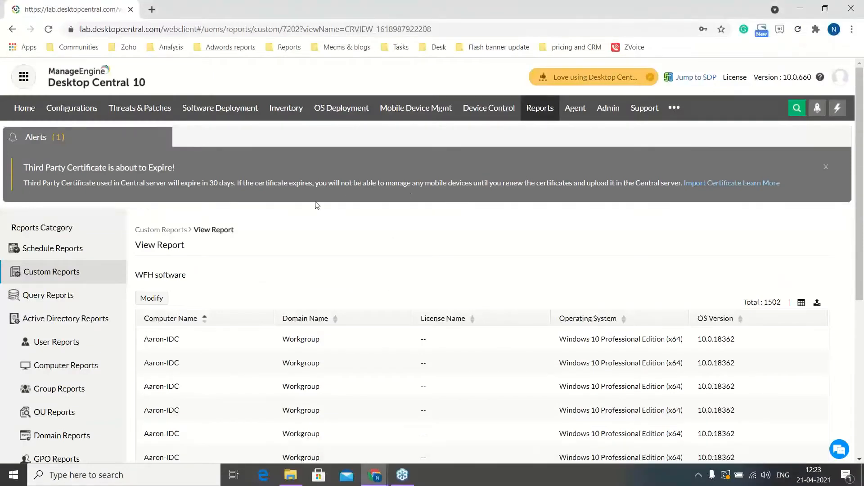
# Open the software deployment templates and view the Mozilla Thunderbird (78.10.0) details and the application request page.
pyautogui.click(220, 116)
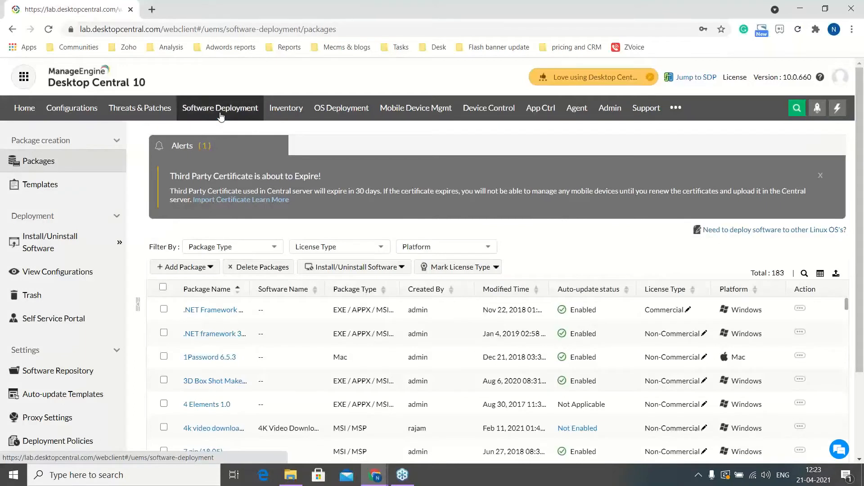
pyautogui.click(35, 188)
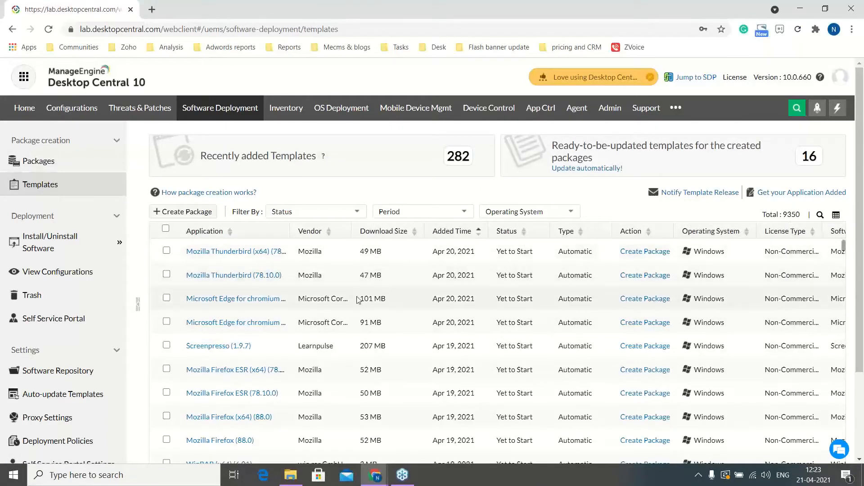
pyautogui.click(225, 275)
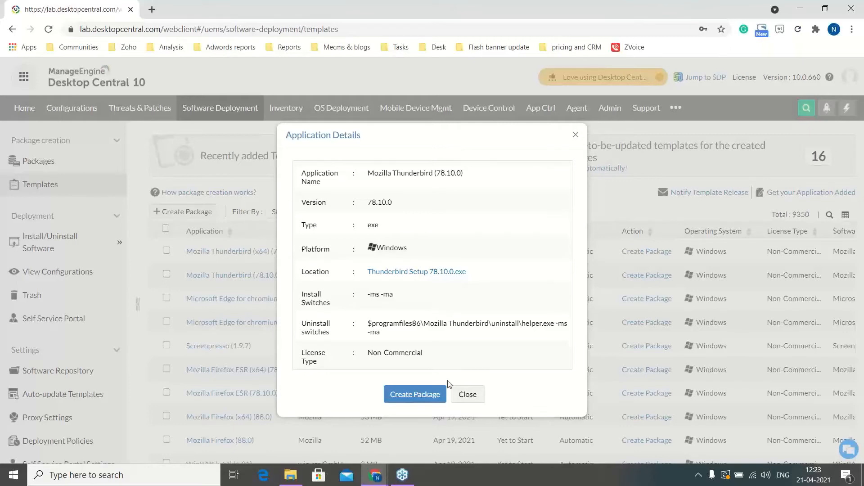
pyautogui.click(467, 394)
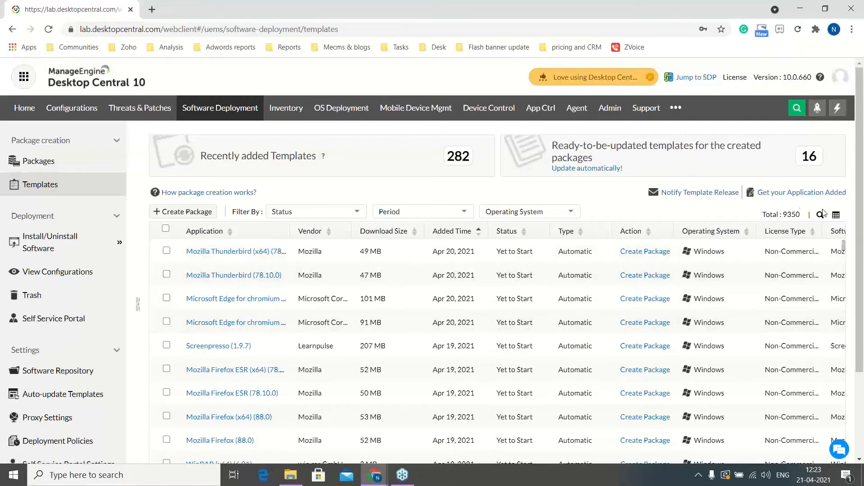
pyautogui.click(797, 192)
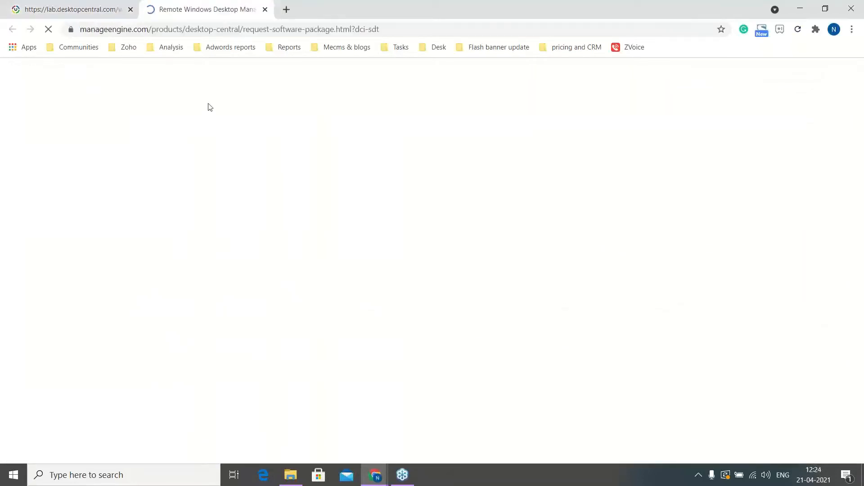
pyautogui.click(265, 10)
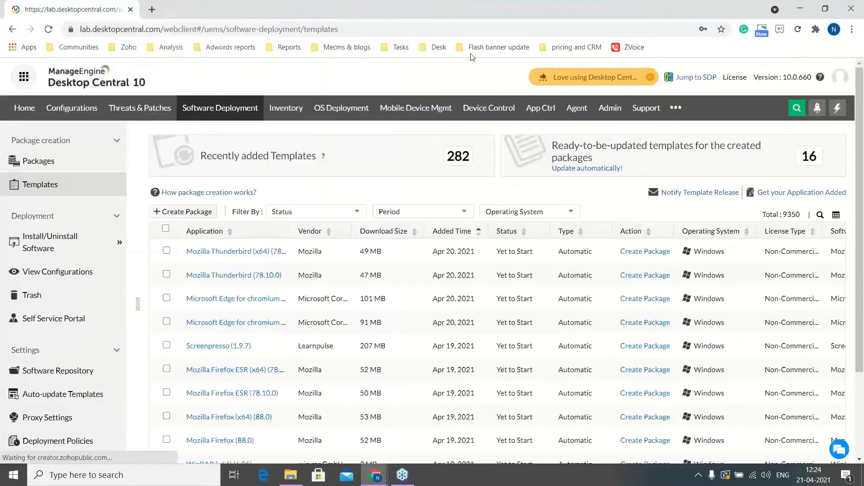
# Search the template applications for Microsoft Teams and select the Microsoft Teams (x86) template.
pyautogui.click(819, 216)
pyautogui.click(278, 251)
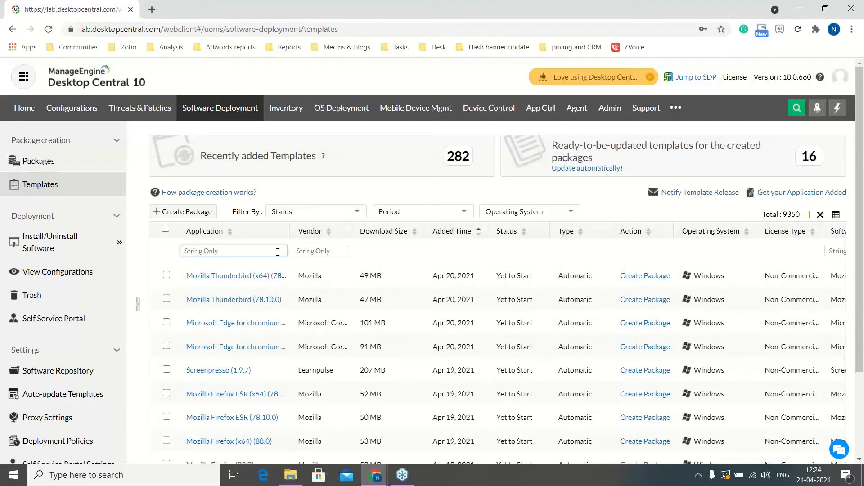
pyautogui.write('Microsoft Teams')
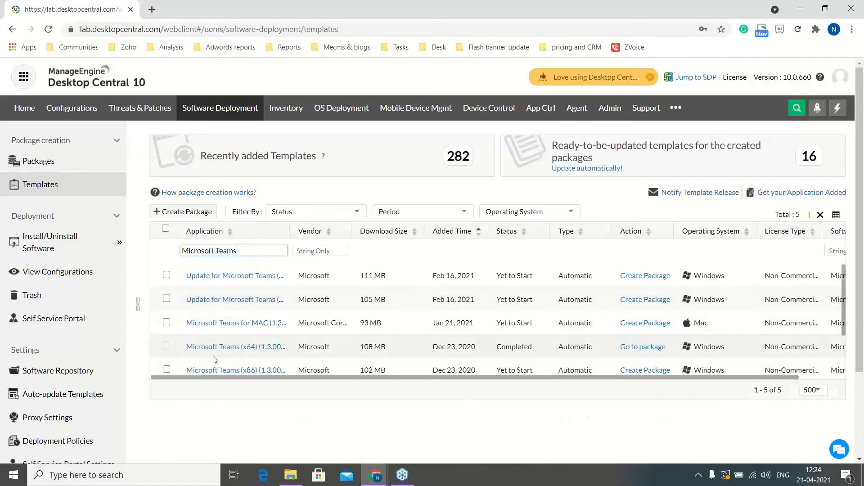
pyautogui.click(166, 370)
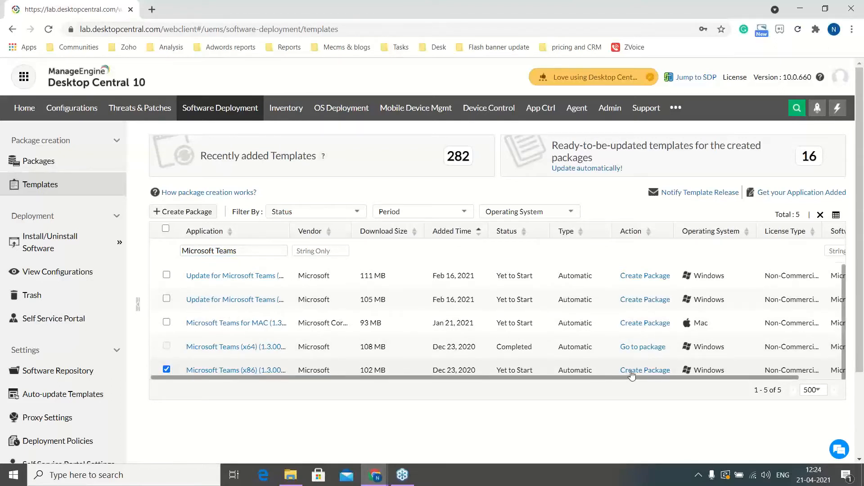
# Open the list of created software packages and filter it by the package name Teams.
pyautogui.click(39, 162)
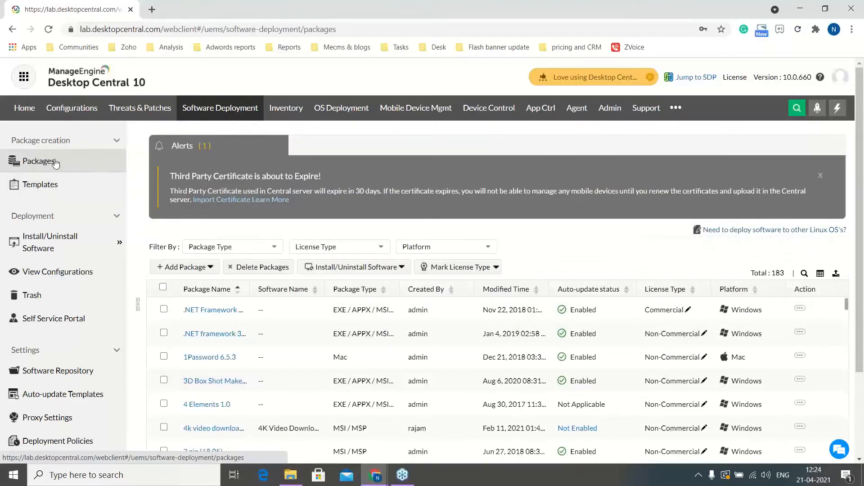
pyautogui.scroll(-5, 226, 311)
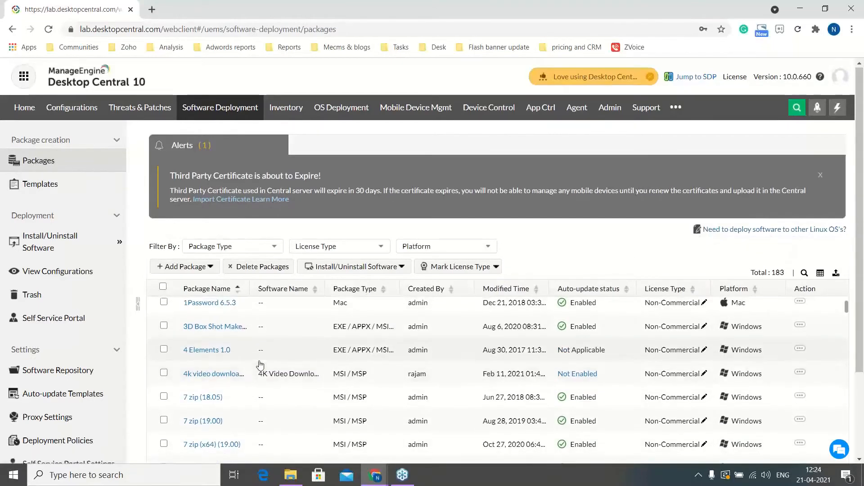
pyautogui.scroll(3, 260, 333)
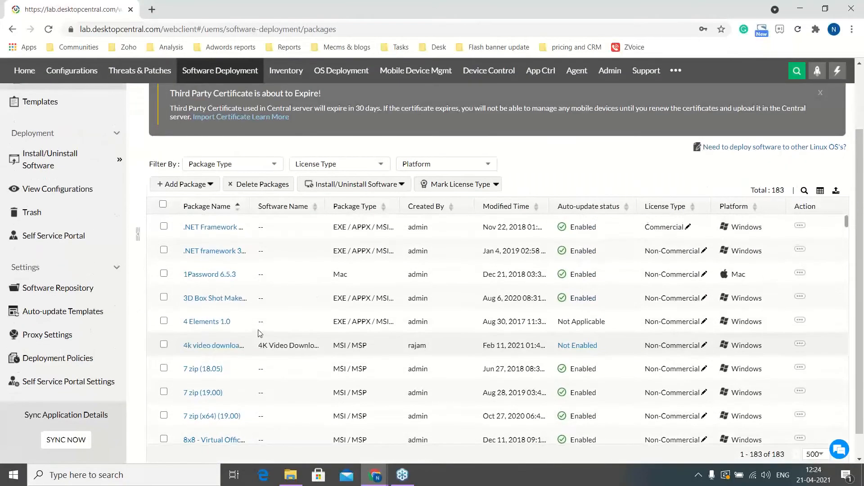
pyautogui.click(804, 191)
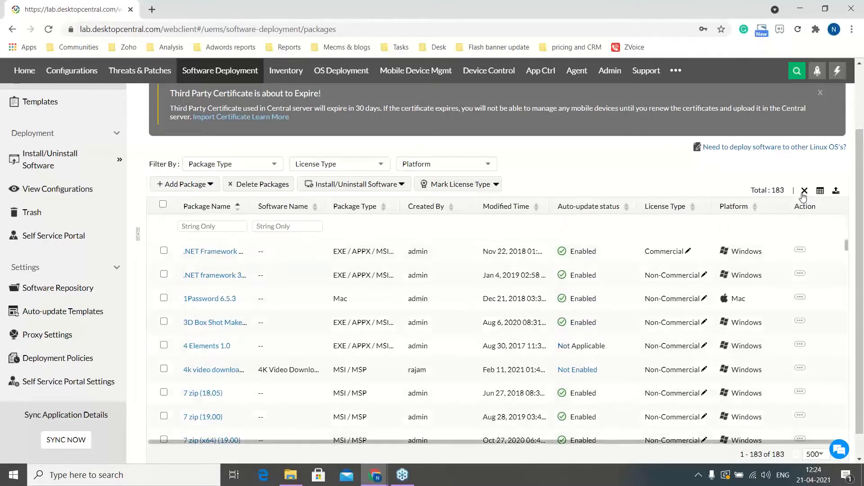
pyautogui.click(233, 227)
pyautogui.write('Teams')
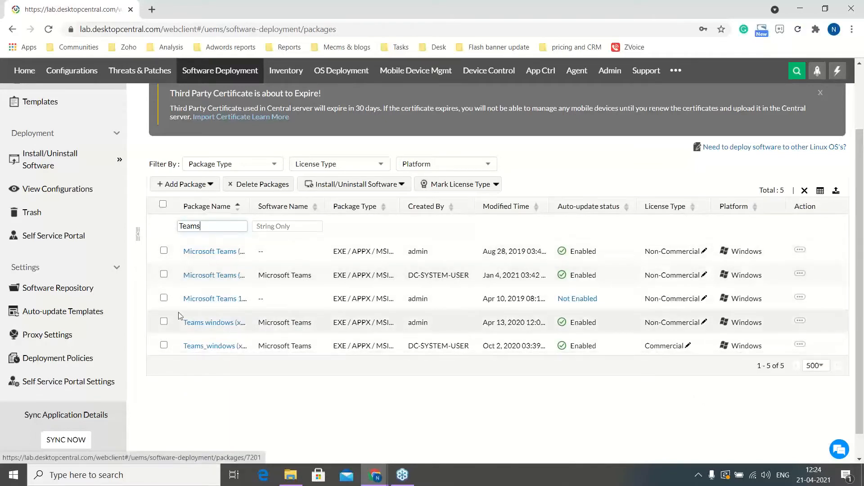
# Start a Windows computer configuration to install the Microsoft Teams (x64) (1.3.00.28779) package.
pyautogui.click(164, 275)
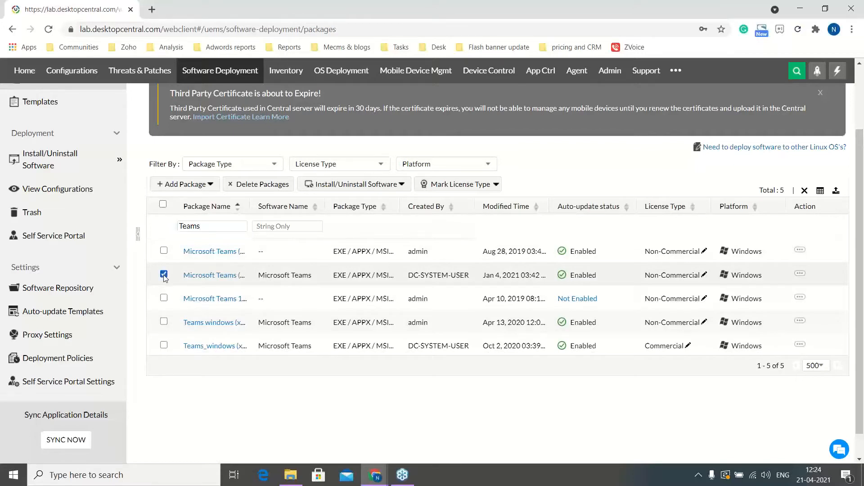
pyautogui.click(392, 187)
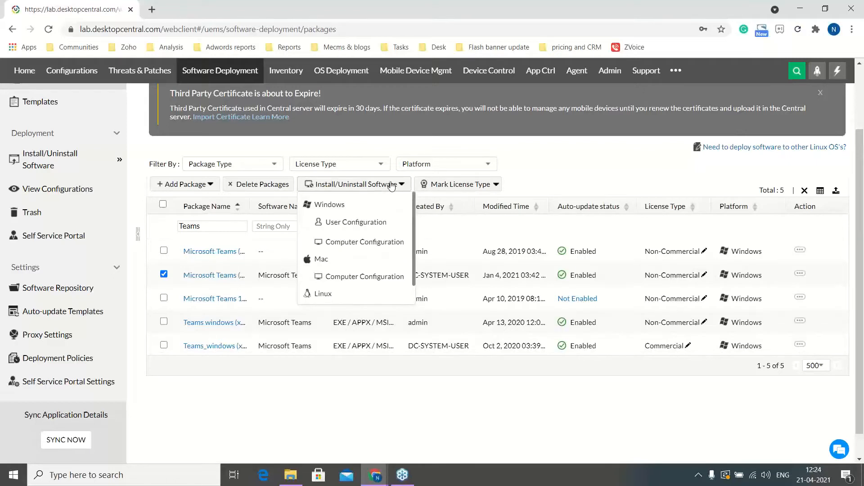
pyautogui.click(388, 242)
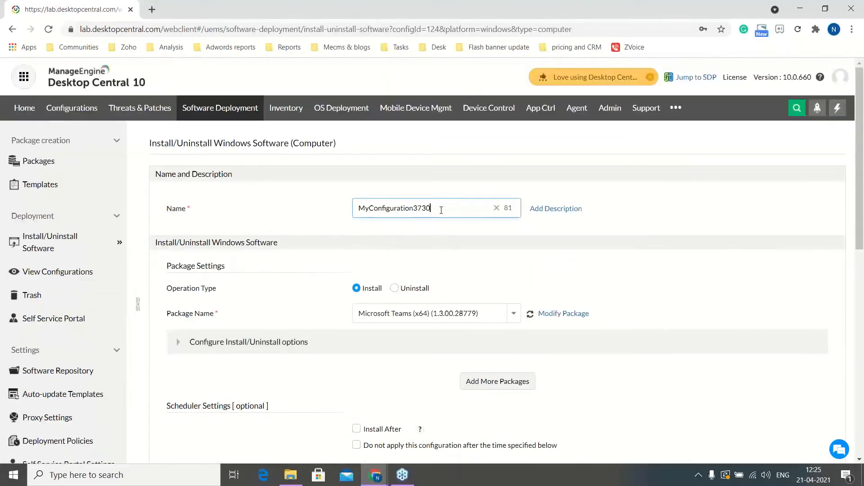
# Name the software installation configuration Microsoft Teams.
pyautogui.moveTo(439, 207); pyautogui.dragTo(354, 206)
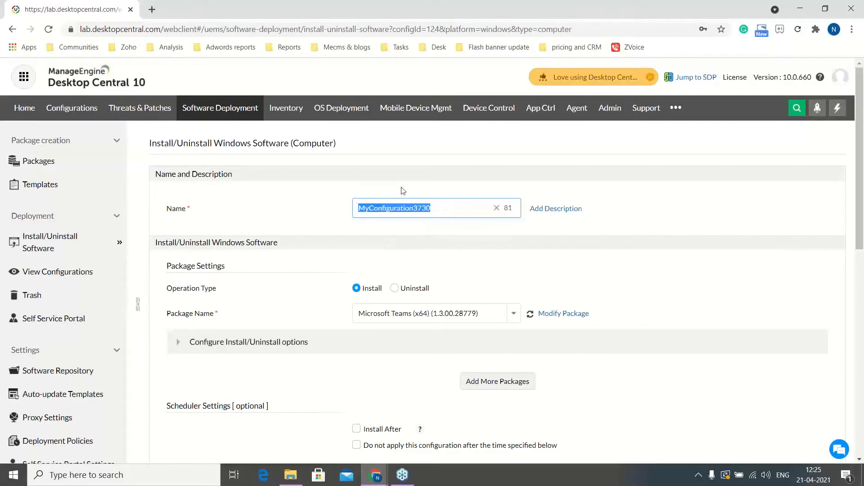
pyautogui.write('Micoros')
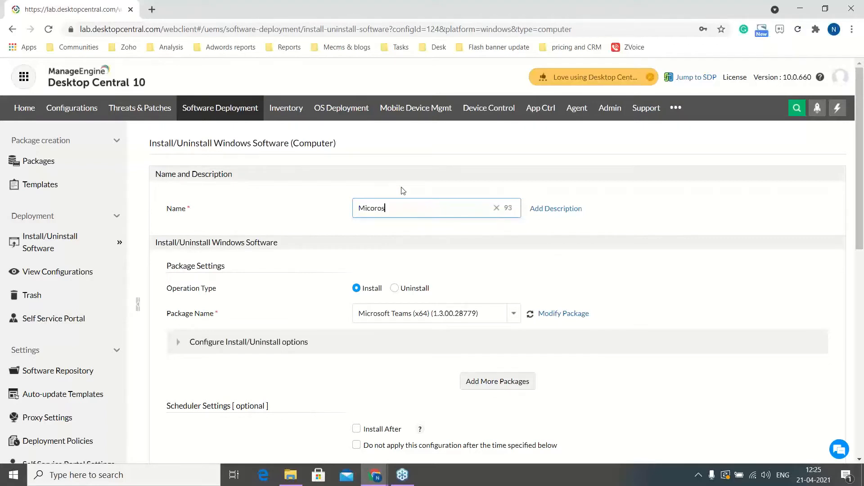
pyautogui.press('BackSpace')
pyautogui.press('BackSpace')
pyautogui.press('BackSpace')
pyautogui.press('BackSpace')
pyautogui.write('rosoft Teams')
pyautogui.click(413, 253)
# Expand the package's install/uninstall options and review the user account choices for running the installation.
pyautogui.scroll(-1, 412, 263)
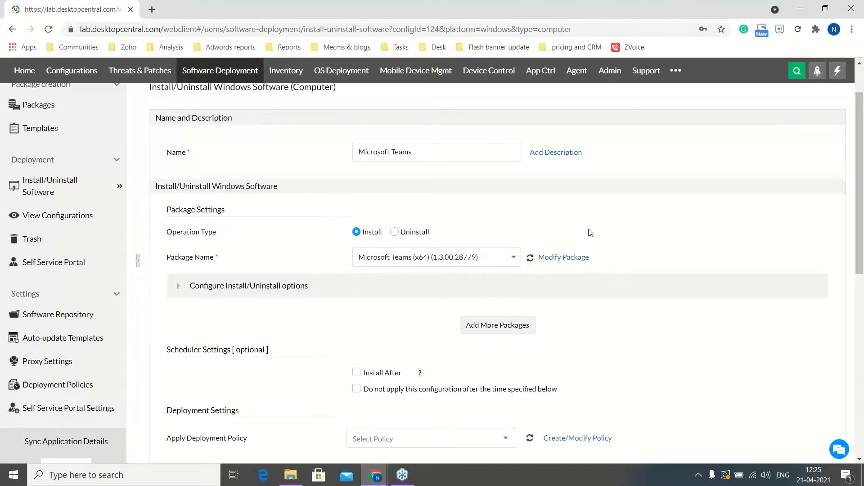
pyautogui.click(222, 290)
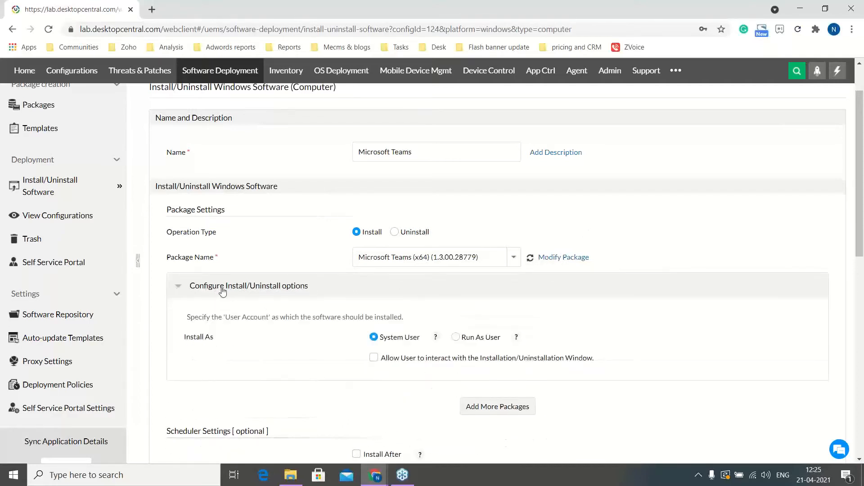
pyautogui.scroll(-1, 250, 313)
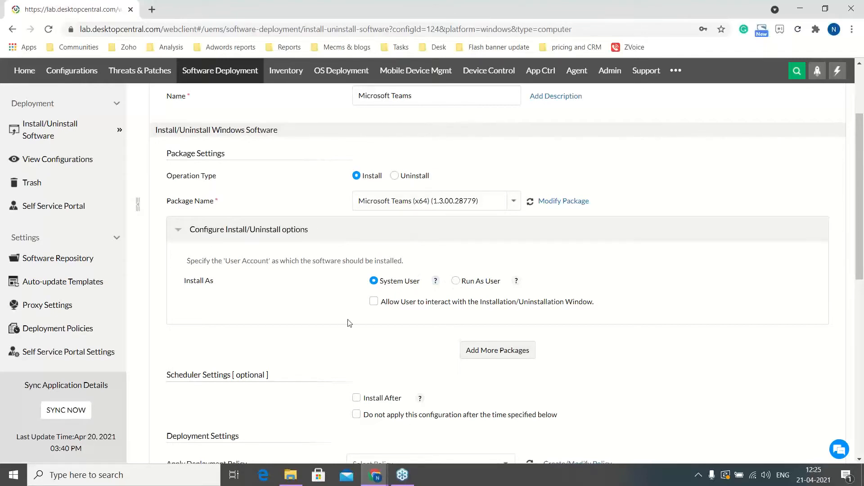
# Enable the Install After scheduler option and view its calendar without choosing a date.
pyautogui.scroll(-3, 328, 299)
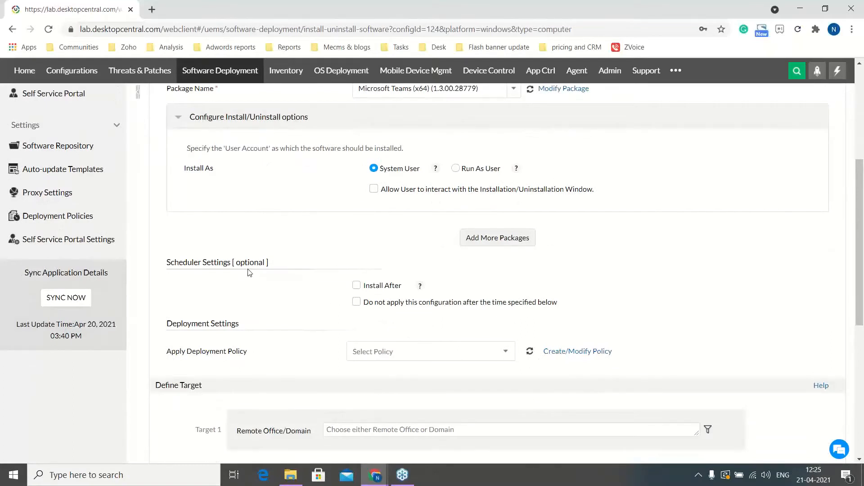
pyautogui.click(357, 287)
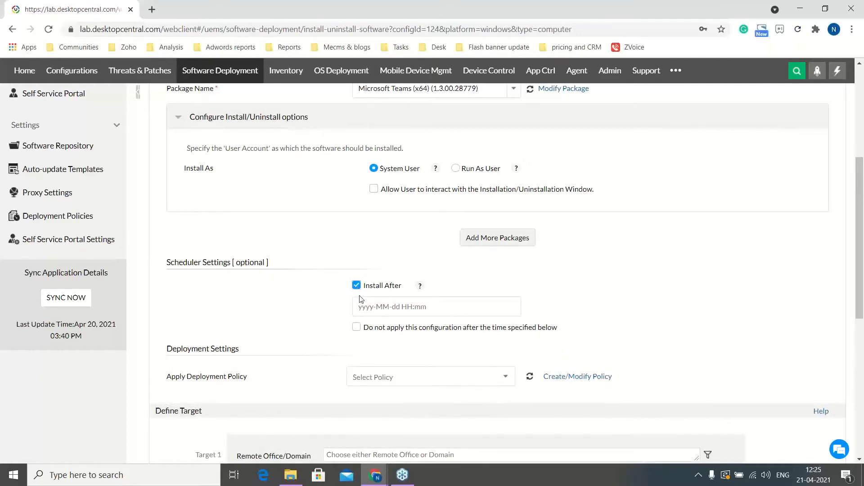
pyautogui.click(406, 311)
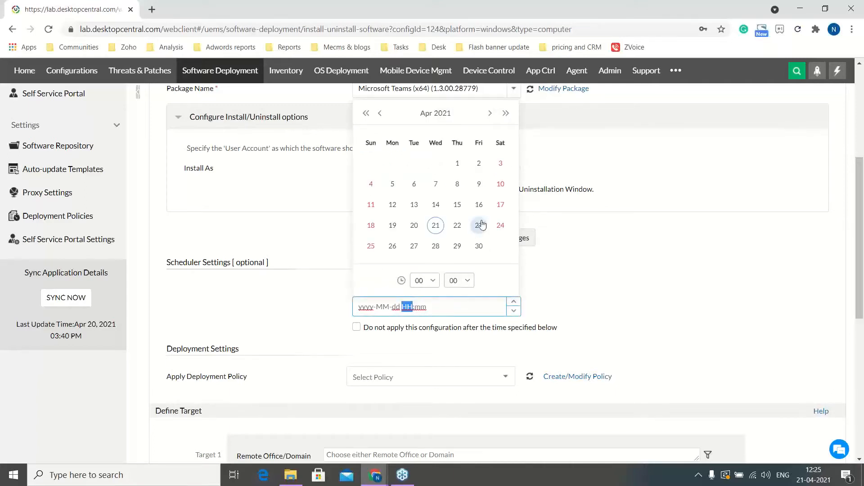
pyautogui.click(623, 268)
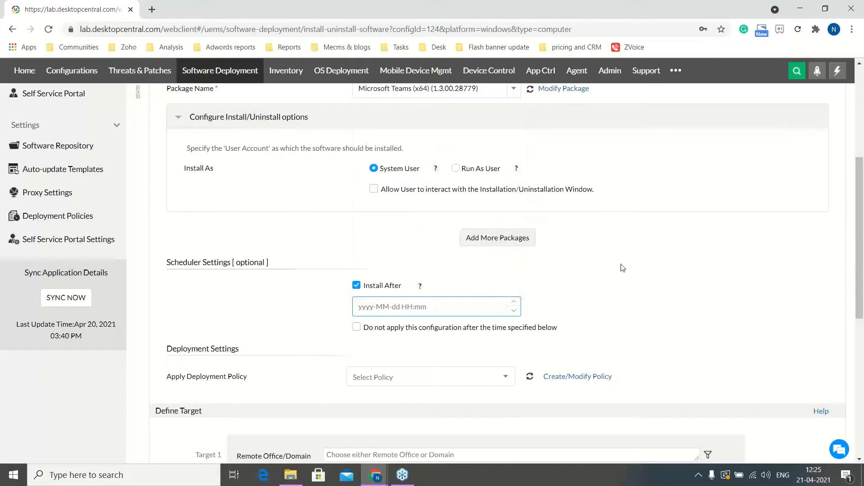
pyautogui.click(356, 328)
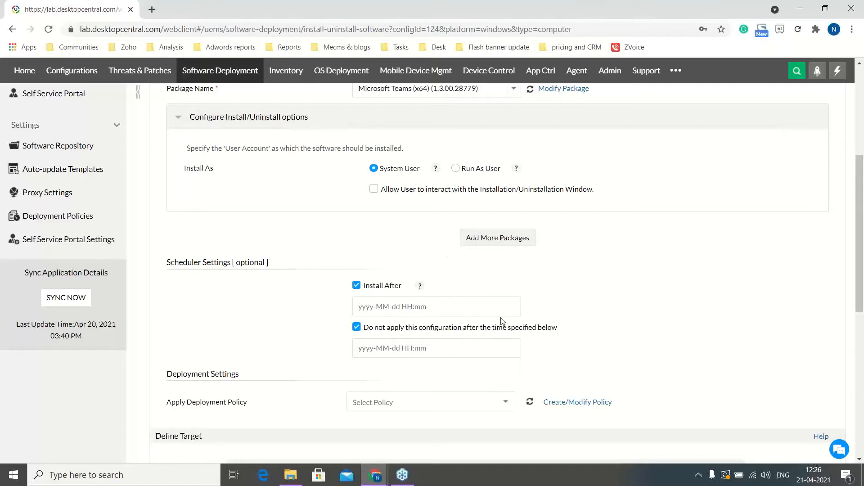
pyautogui.click(433, 349)
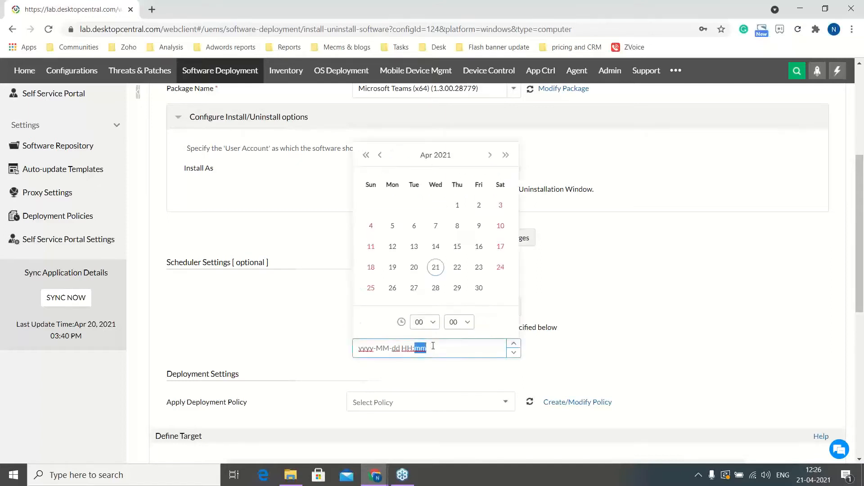
pyautogui.click(436, 289)
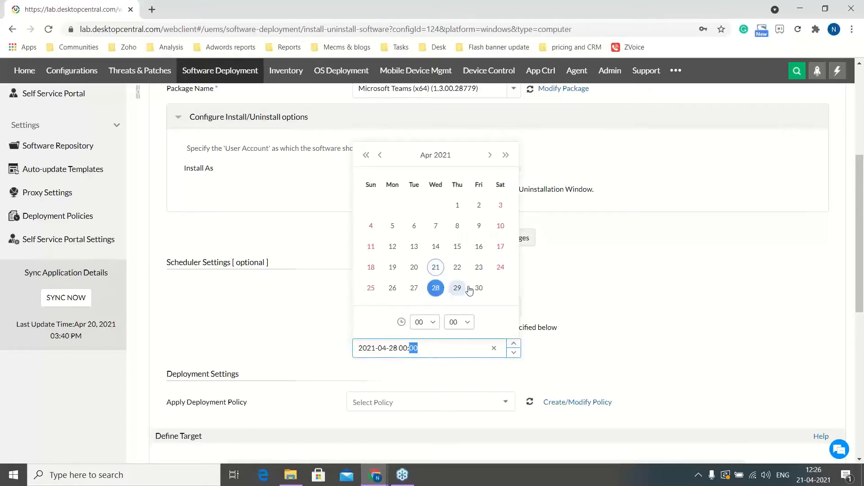
pyautogui.click(432, 323)
pyautogui.click(424, 250)
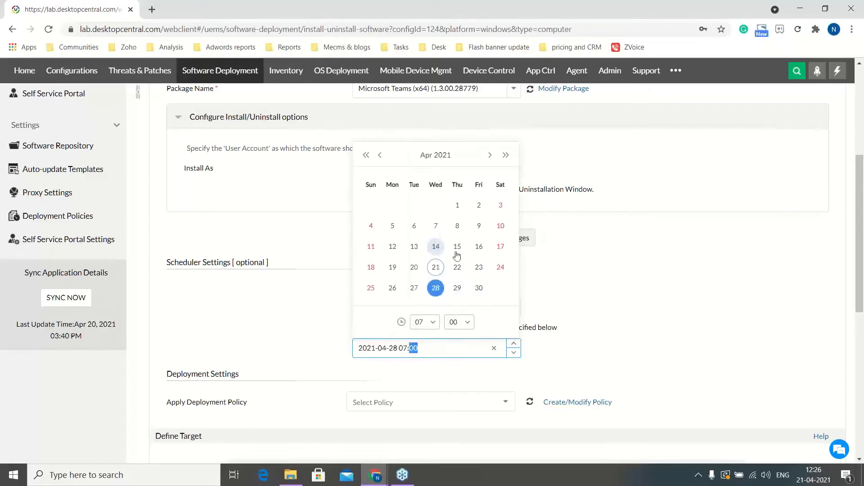
pyautogui.click(617, 292)
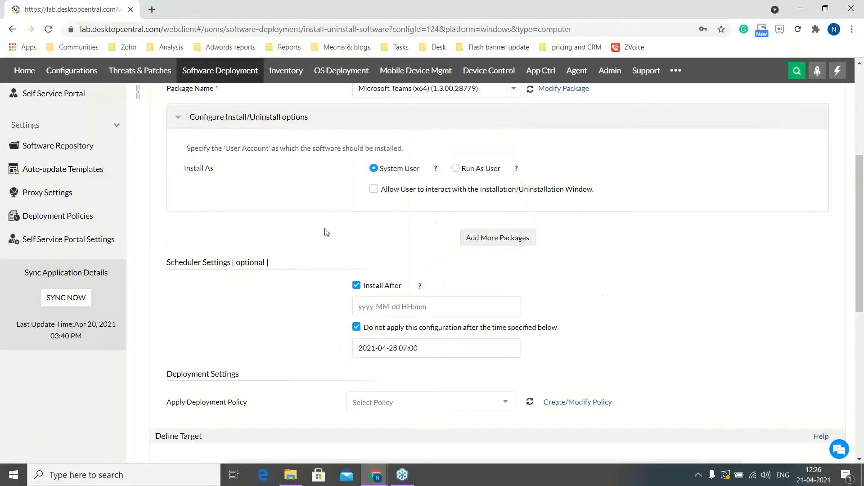
# Review the available deployment policies in the deployment settings without selecting one.
pyautogui.scroll(-1, 318, 263)
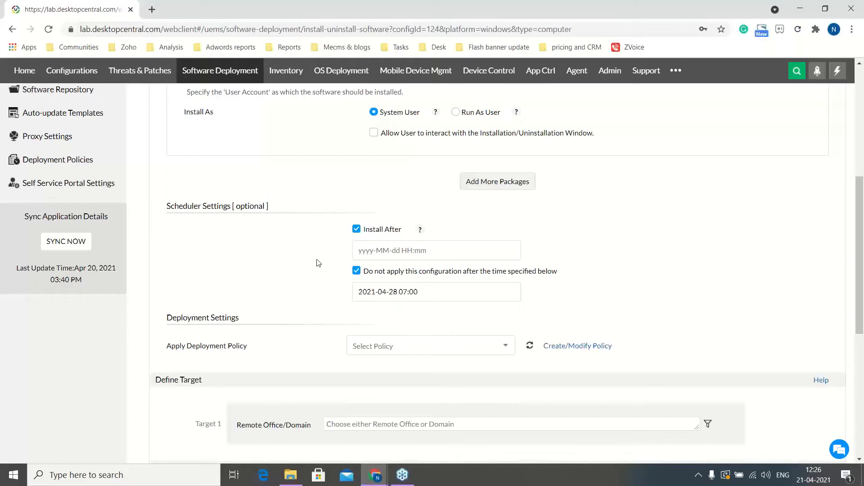
pyautogui.scroll(-1, 311, 244)
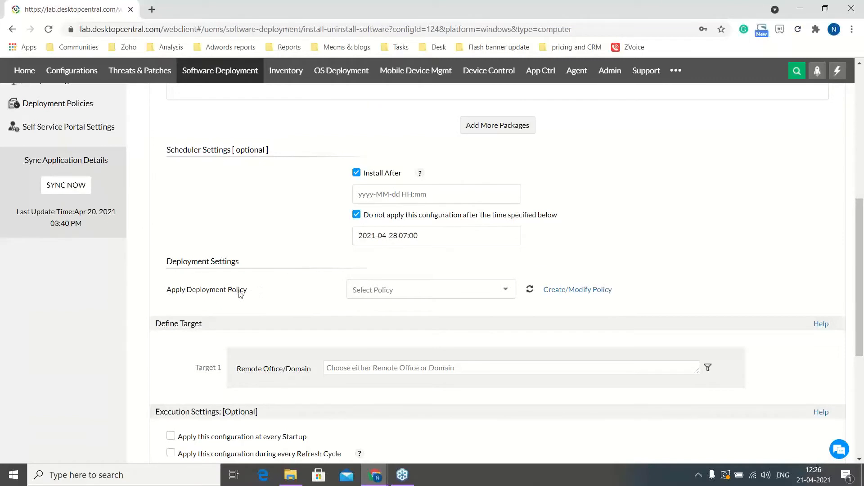
pyautogui.click(484, 298)
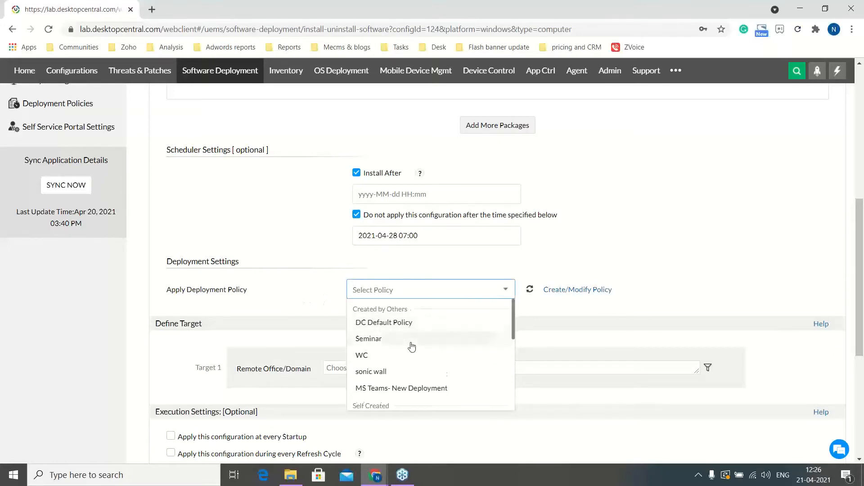
pyautogui.scroll(-2, 412, 345)
pyautogui.click(315, 295)
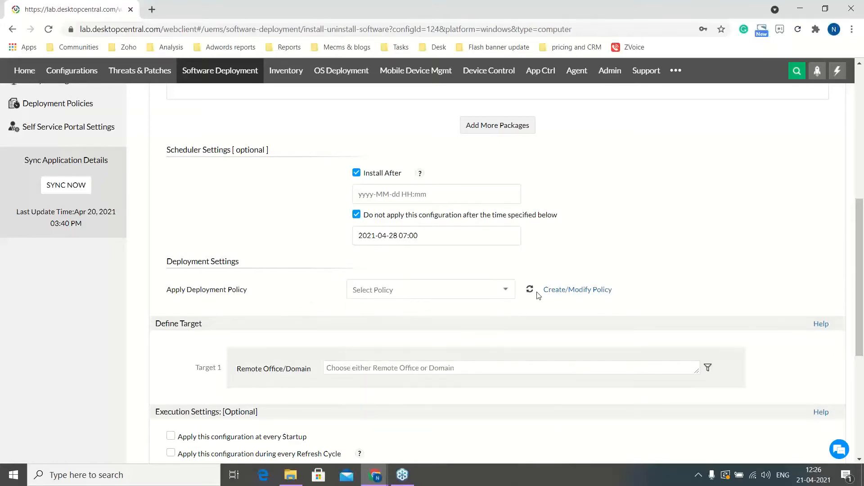
# Start creating a new deployment policy from the deployment settings and name it "WFH software".
pyautogui.click(569, 291)
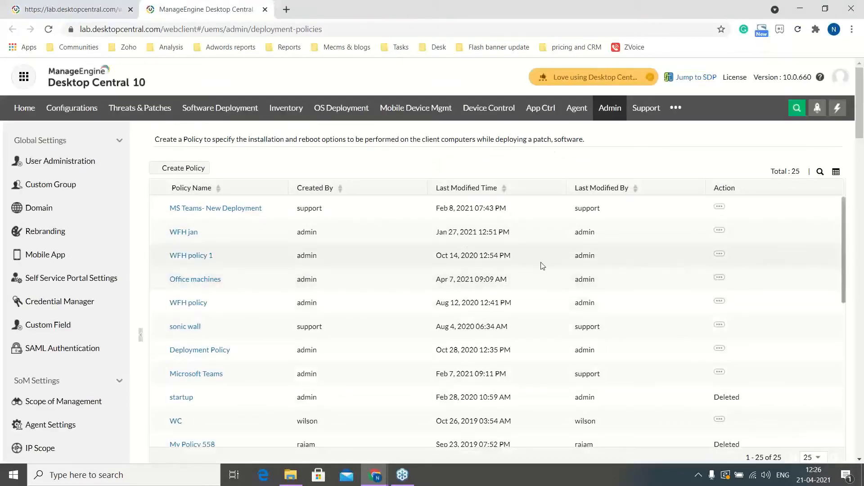
pyautogui.click(188, 169)
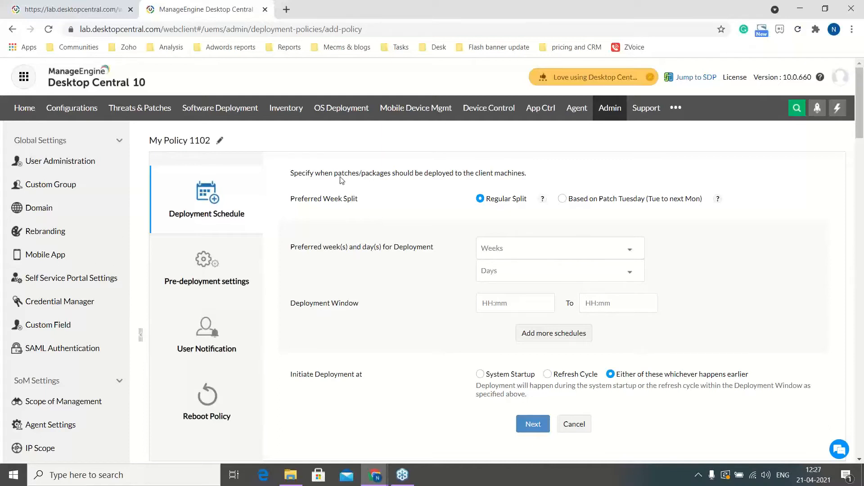
pyautogui.click(220, 141)
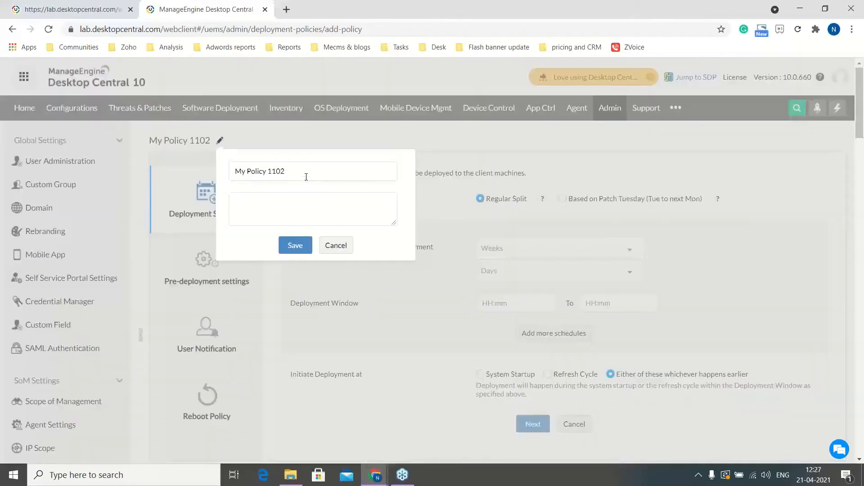
pyautogui.moveTo(305, 176); pyautogui.dragTo(229, 175)
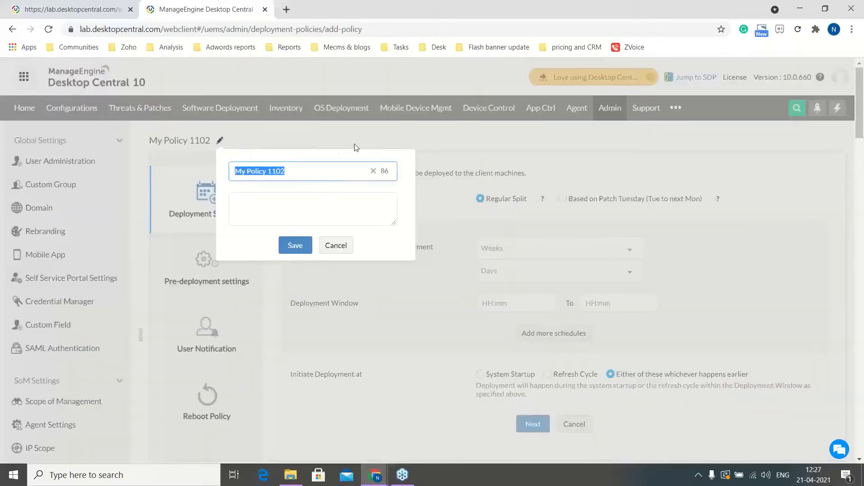
pyautogui.write('WFH soft')
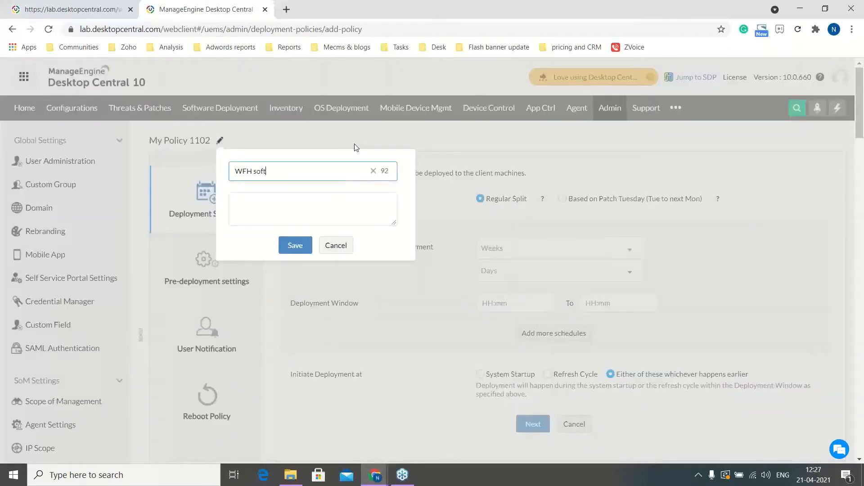
pyautogui.write('eware')
pyautogui.click(303, 245)
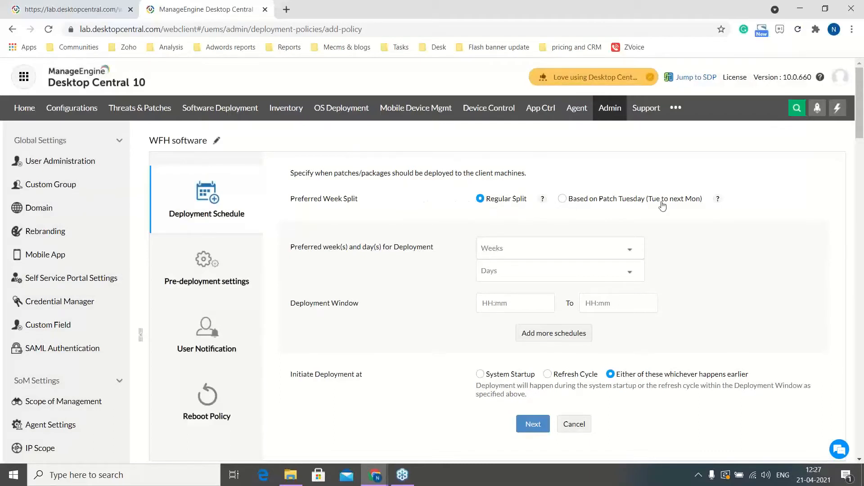
pyautogui.click(563, 199)
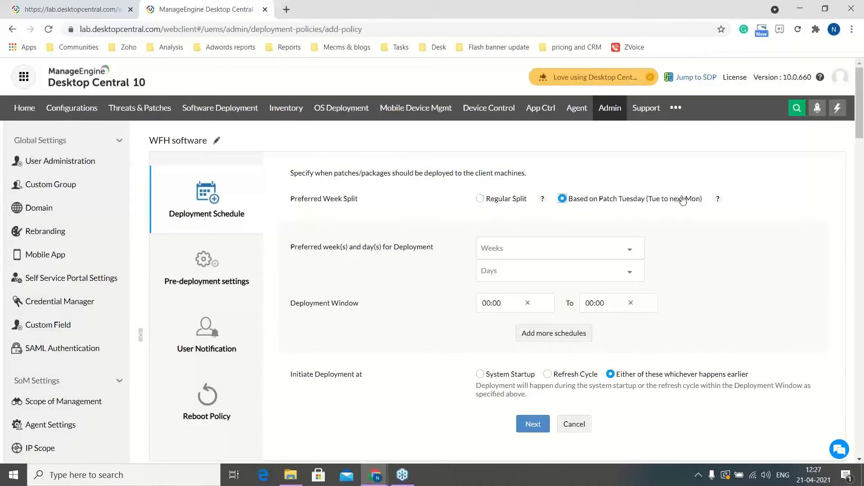
pyautogui.moveTo(718, 198)
pyautogui.click(482, 202)
# Set the policy's preferred deployment weeks to Second and Third and the days to Tue, Wed and Thu.
pyautogui.click(630, 248)
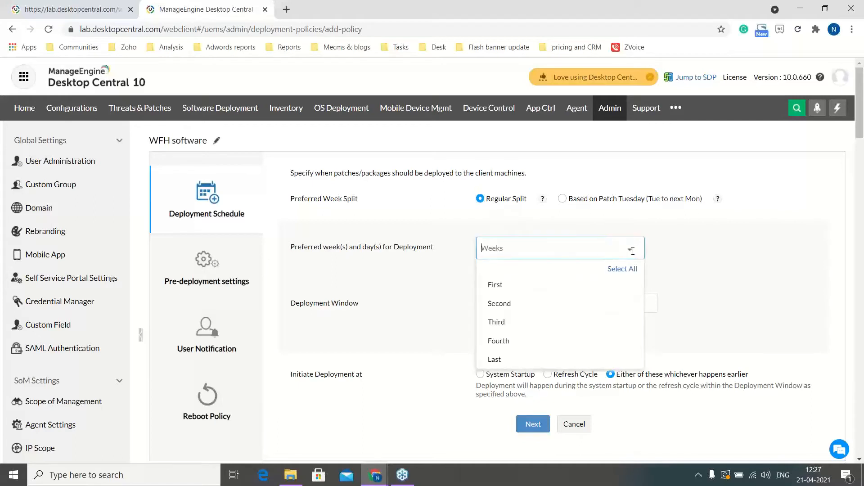
pyautogui.click(559, 307)
pyautogui.click(553, 322)
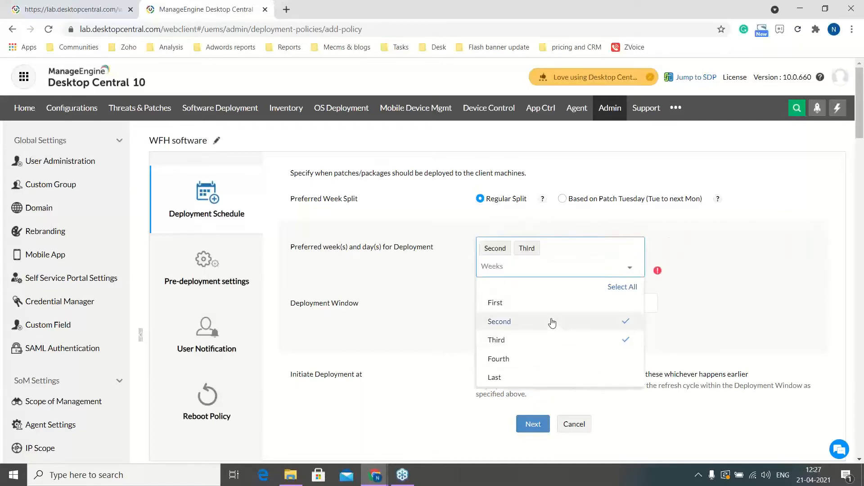
pyautogui.click(723, 274)
pyautogui.click(555, 275)
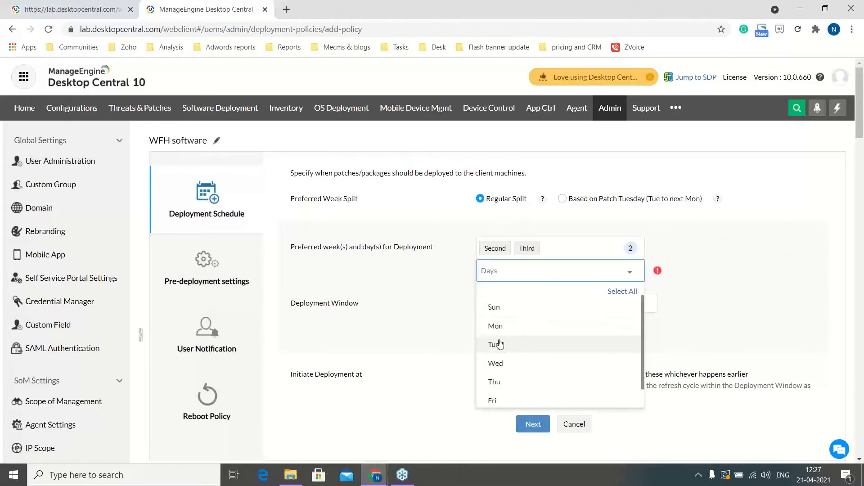
pyautogui.click(497, 345)
pyautogui.click(498, 363)
pyautogui.click(509, 387)
pyautogui.click(711, 276)
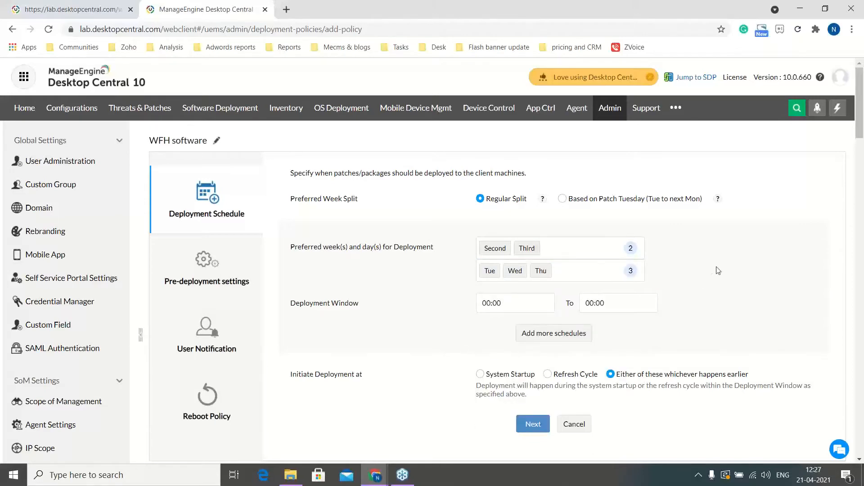
# Set the policy's deployment window to 09:00 to 18:00 and proceed to the pre-deployment settings.
pyautogui.scroll(-1, 717, 271)
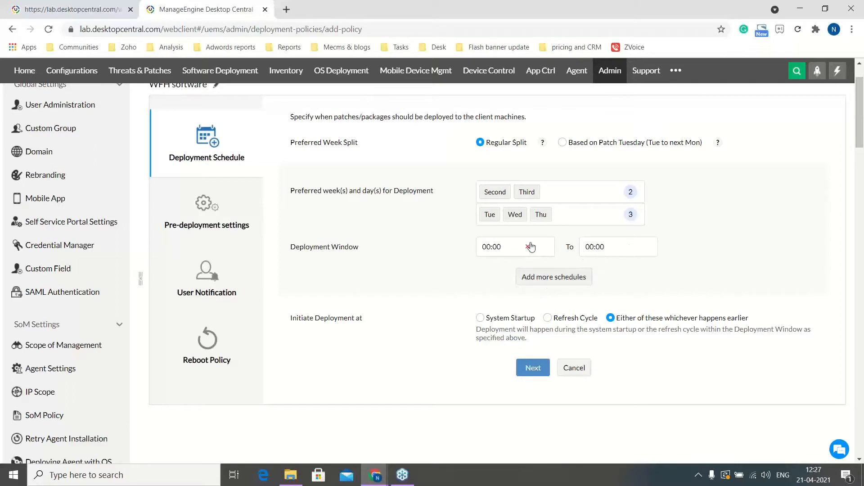
pyautogui.scroll(-1, 412, 285)
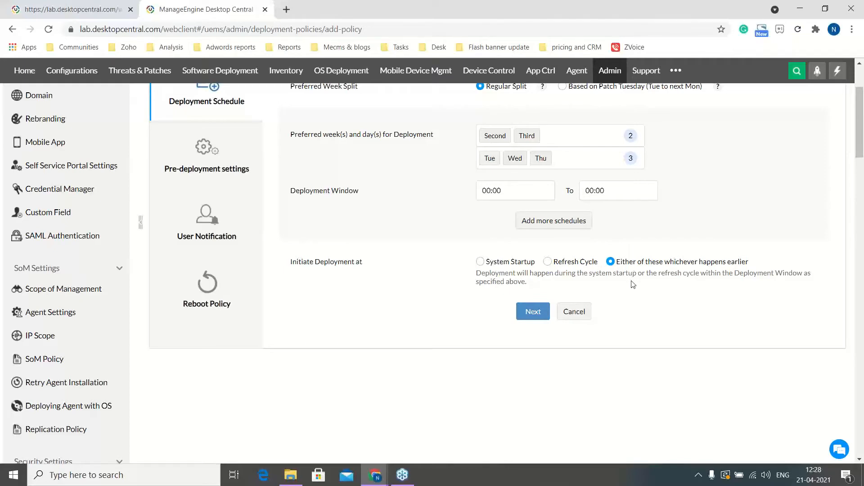
pyautogui.click(531, 312)
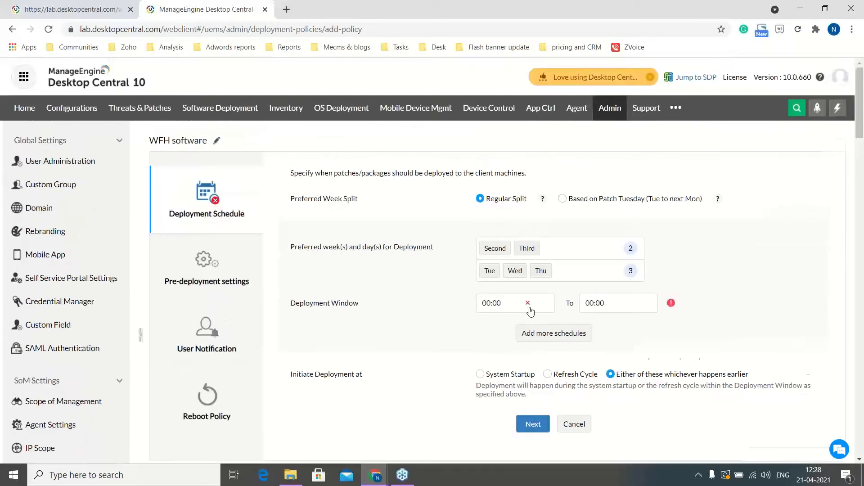
pyautogui.click(508, 306)
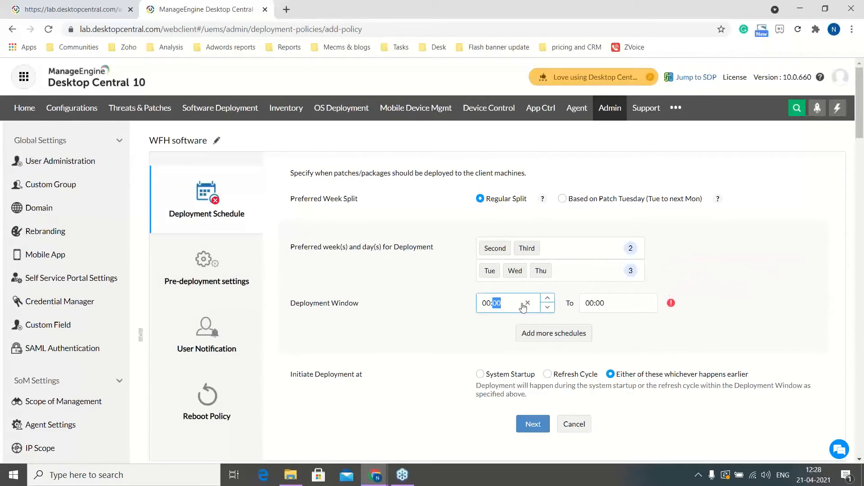
pyautogui.click(511, 310)
pyautogui.write('09')
pyautogui.click(597, 300)
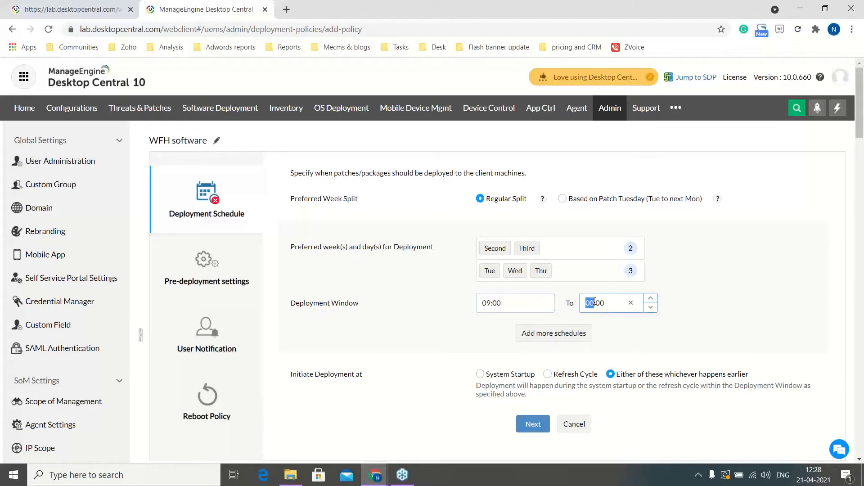
pyautogui.write('18')
pyautogui.click(439, 332)
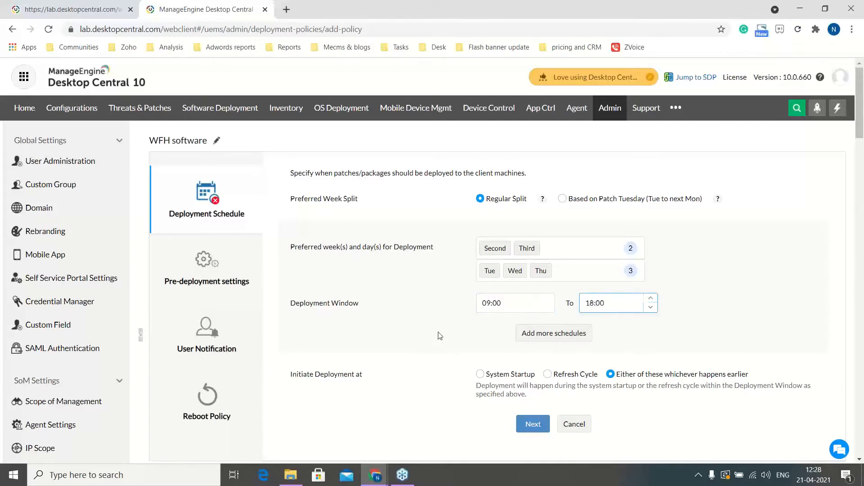
pyautogui.click(532, 430)
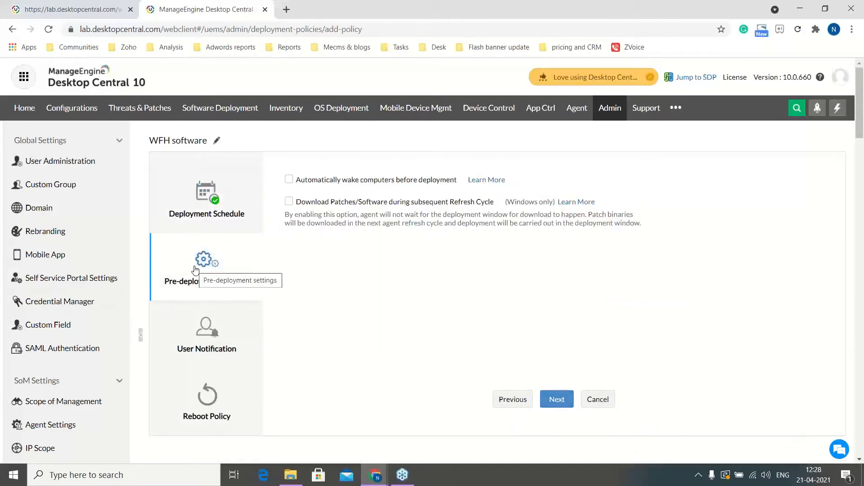
# Enable downloading patches/software during the subsequent refresh cycle, and review the user notification and reboot policy options.
pyautogui.click(289, 202)
pyautogui.click(228, 349)
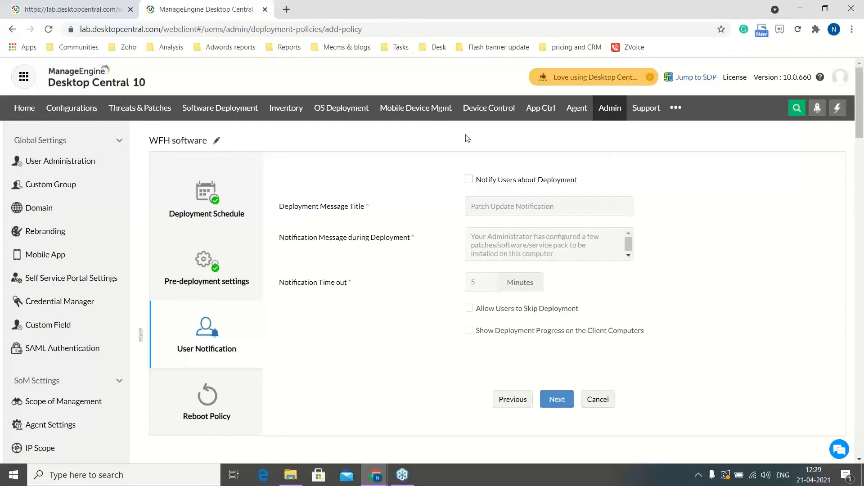
pyautogui.click(209, 399)
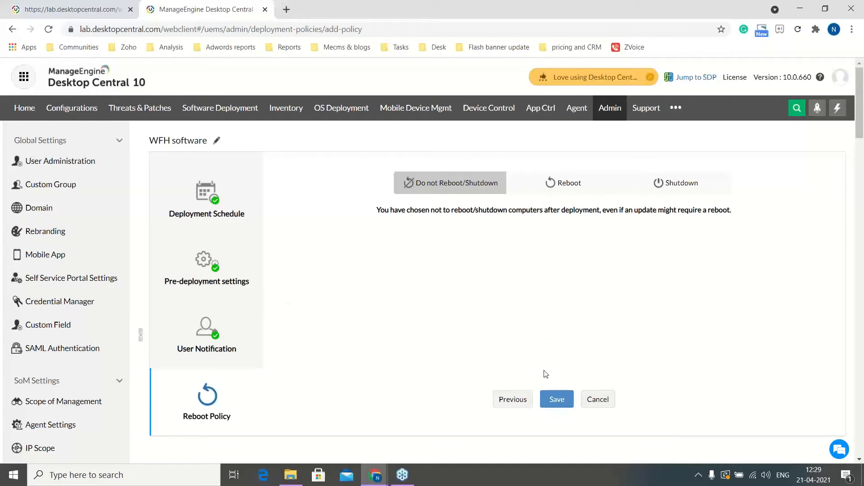
# Return to the software installation configuration and apply the "MS Teams- New Deployment" deployment policy.
pyautogui.click(35, 3)
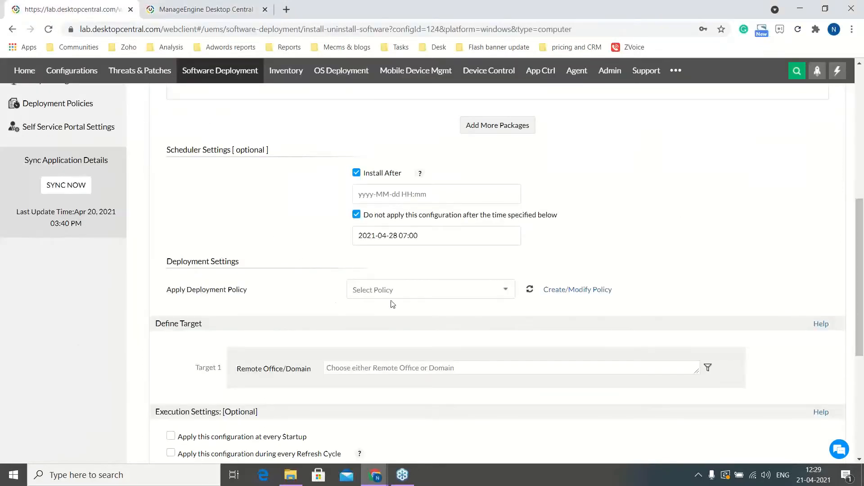
pyautogui.click(417, 291)
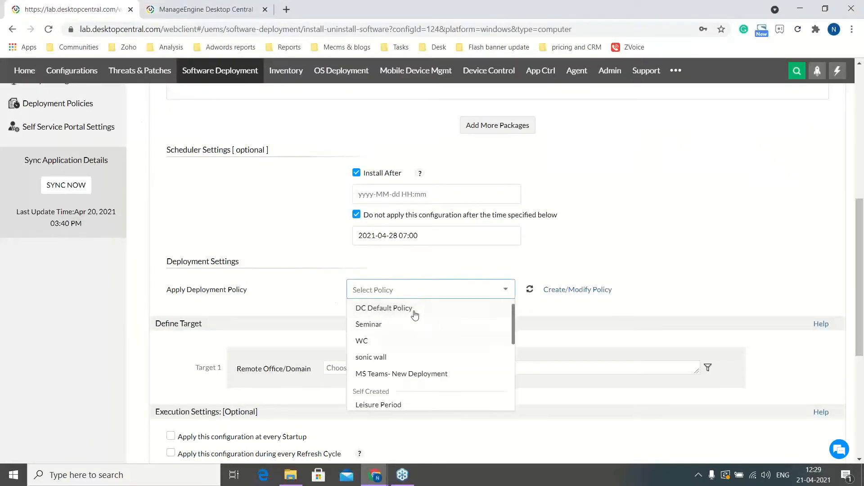
pyautogui.click(404, 376)
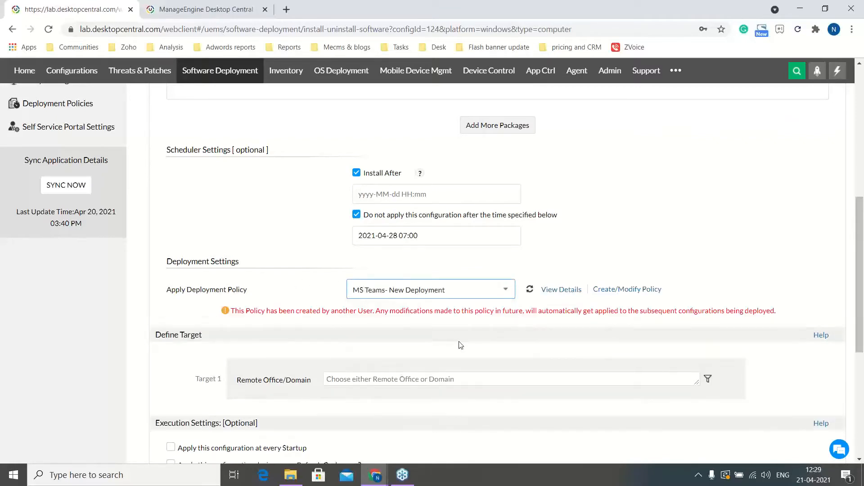
# Define Target 1 with the remote offices Local Office, ZOHO - Singapore, Phonix and ZOHO Roaming Users.
pyautogui.scroll(-3, 384, 344)
pyautogui.moveTo(273, 274)
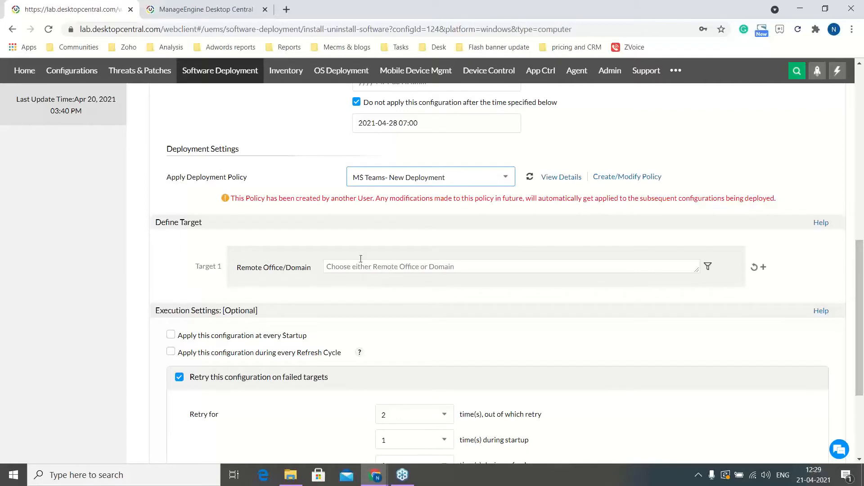
pyautogui.click(420, 267)
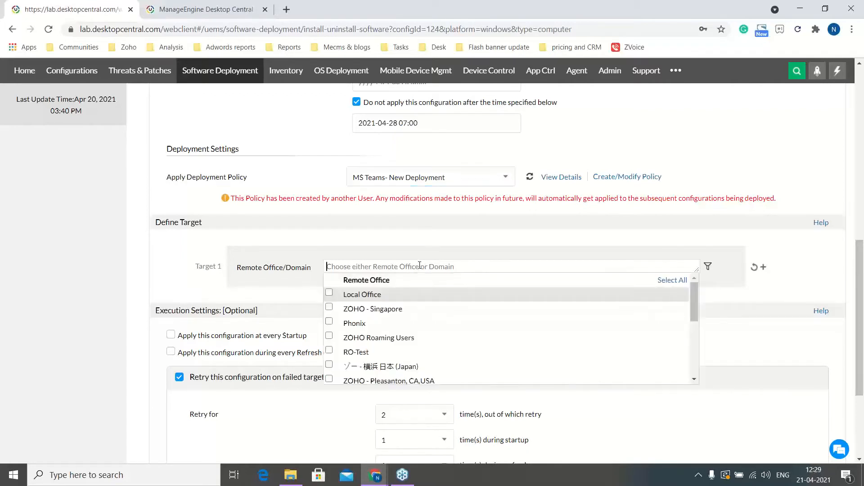
pyautogui.click(331, 294)
pyautogui.click(330, 308)
pyautogui.click(329, 323)
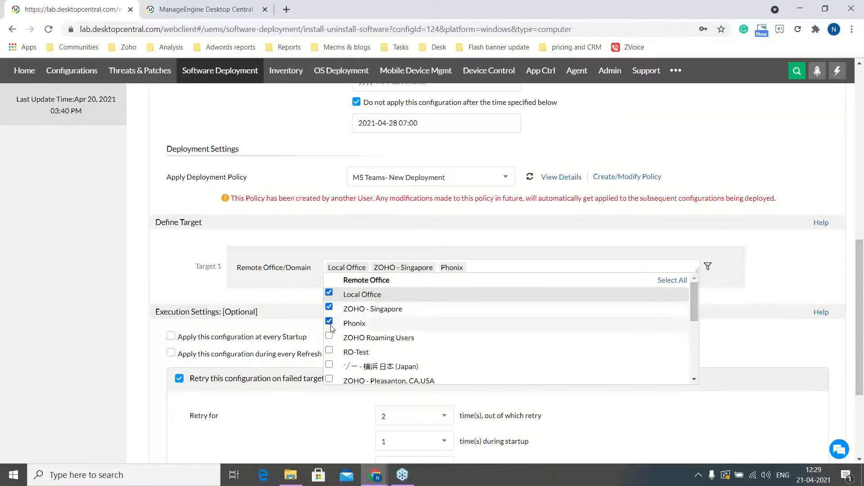
pyautogui.click(329, 337)
pyautogui.click(265, 296)
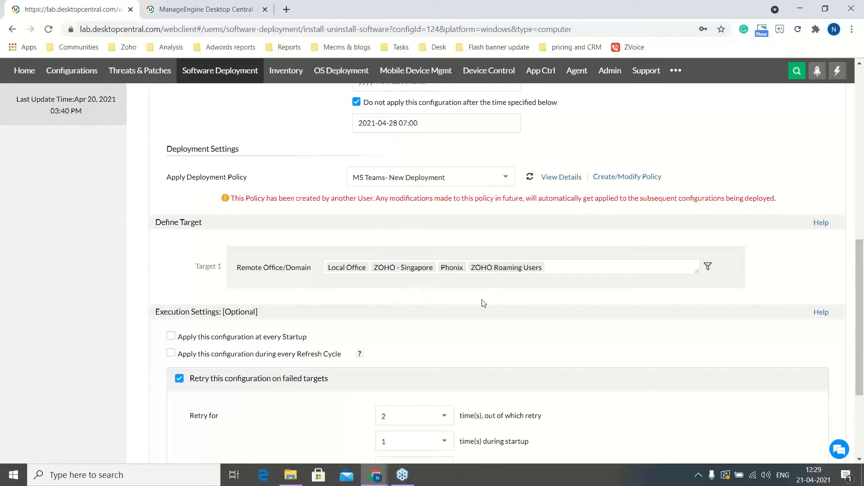
# Start a new computer custom group in the admin settings and name it "WFH software".
pyautogui.click(183, 8)
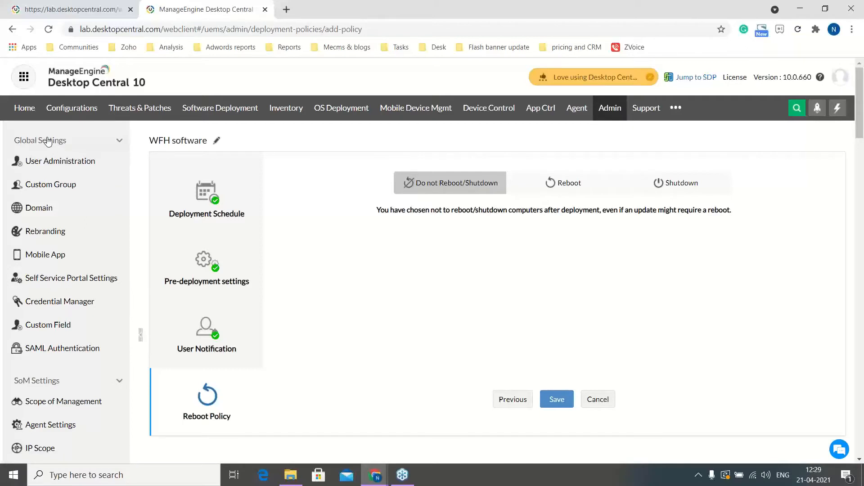
pyautogui.click(59, 186)
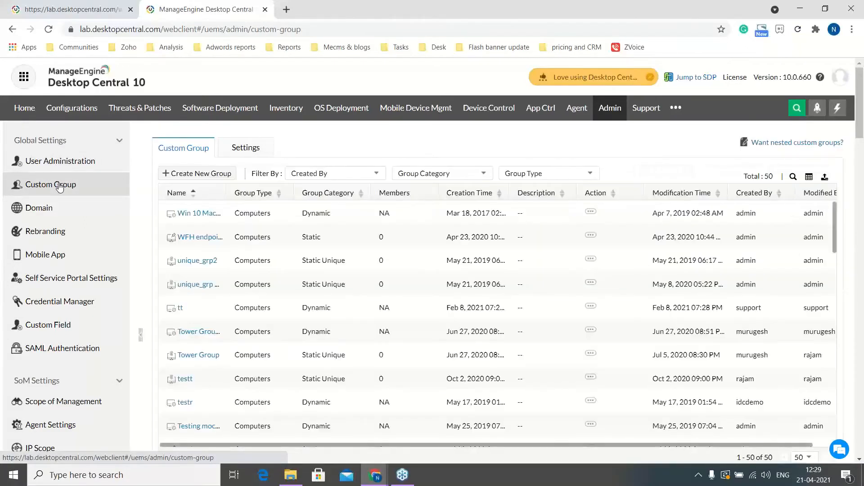
pyautogui.click(198, 175)
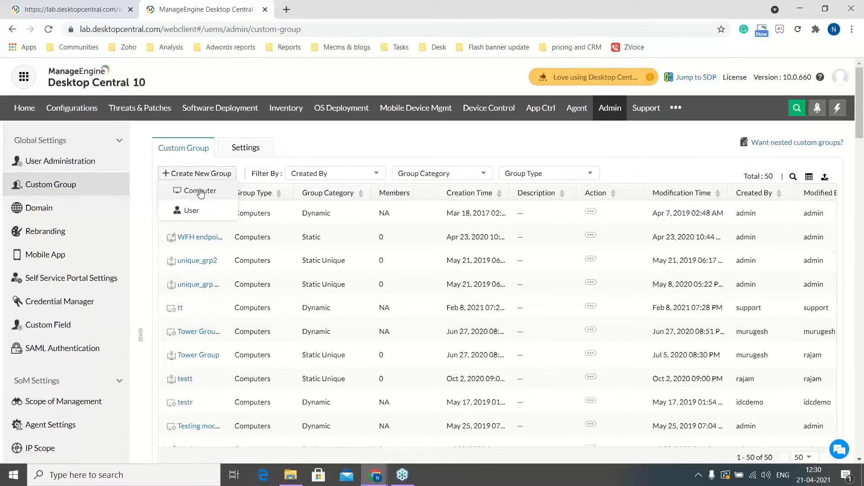
pyautogui.click(201, 193)
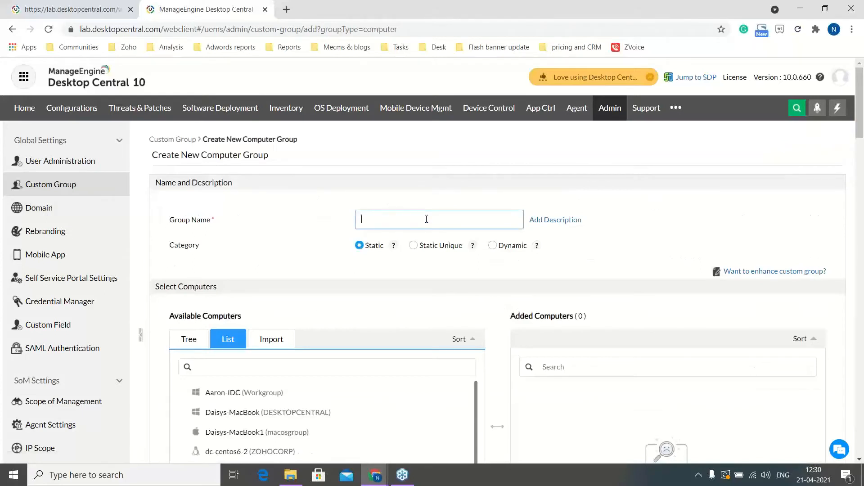
pyautogui.write('WFH software')
pyautogui.click(404, 259)
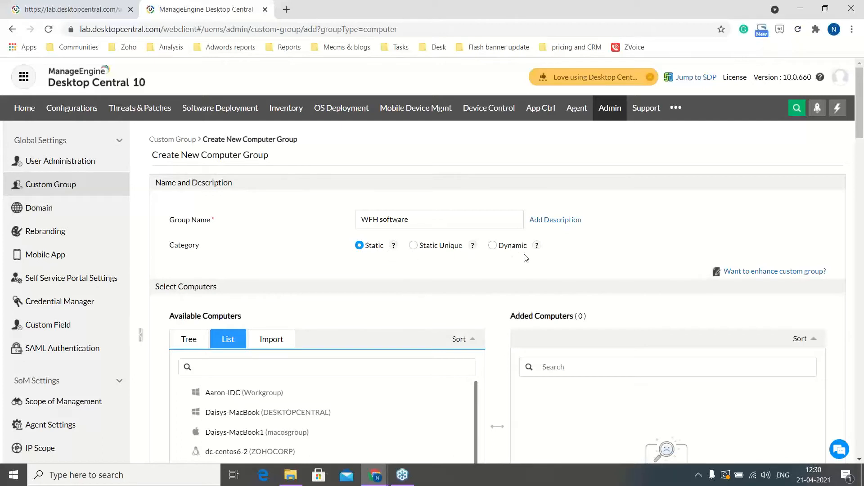
# Set the category of the new WFH software computer group to Dynamic.
pyautogui.moveTo(393, 251)
pyautogui.scroll(-1, 386, 261)
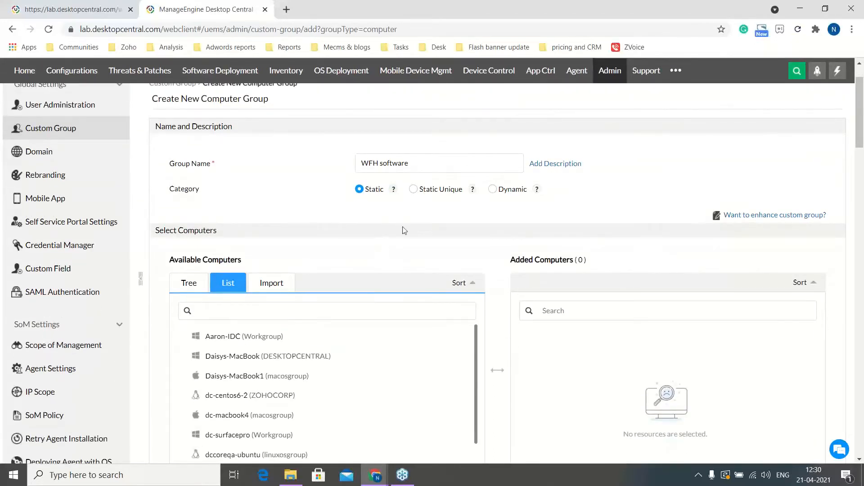
pyautogui.click(414, 190)
pyautogui.click(494, 192)
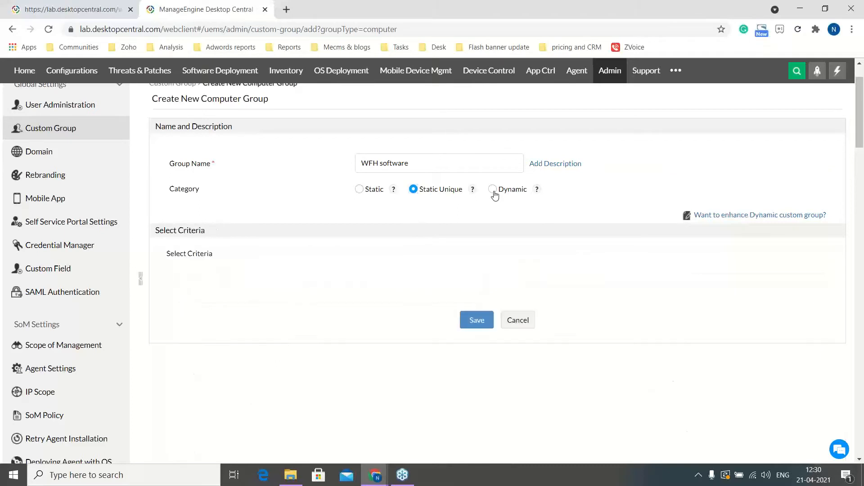
# Define the group's selection criterion on Software Name with the condition "not equal".
pyautogui.click(370, 287)
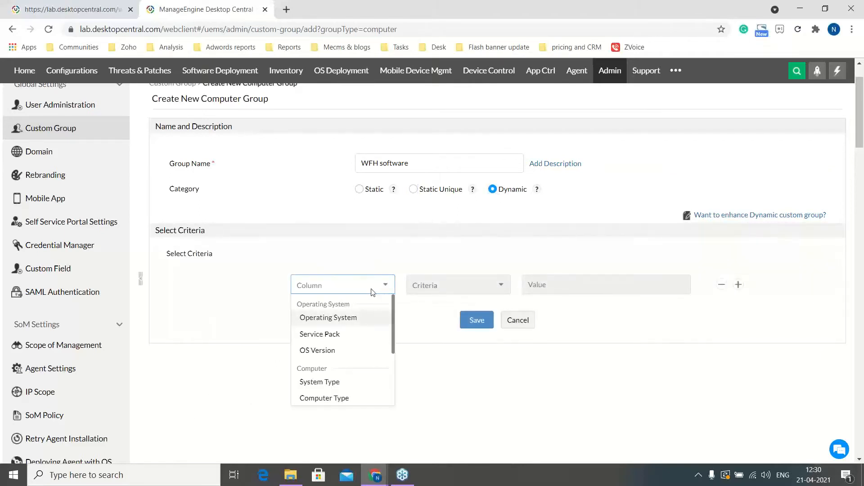
pyautogui.scroll(-3, 334, 360)
pyautogui.scroll(-1, 333, 374)
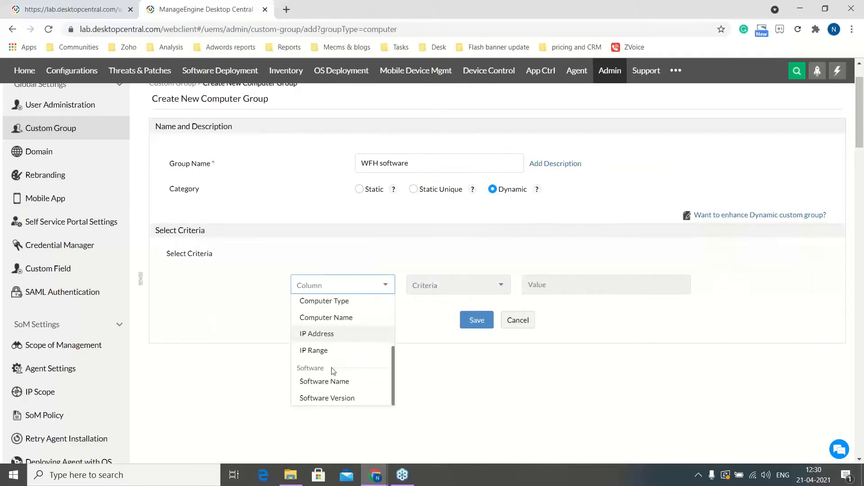
pyautogui.click(338, 382)
pyautogui.click(456, 292)
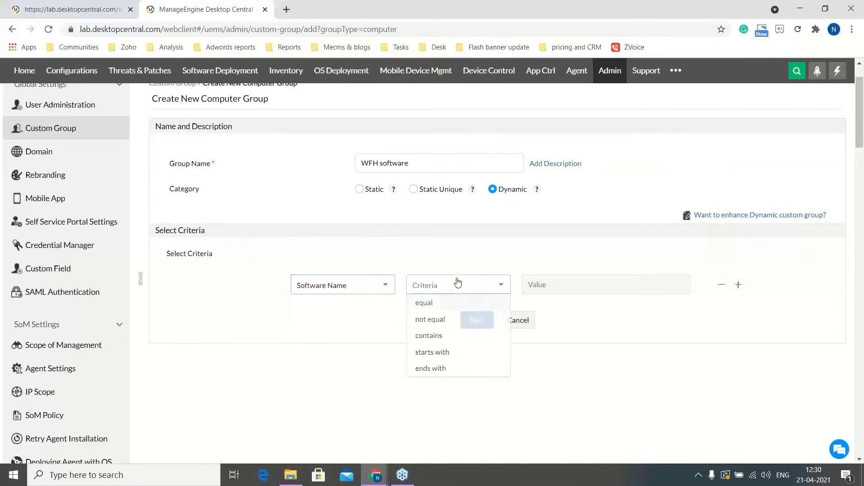
pyautogui.click(461, 318)
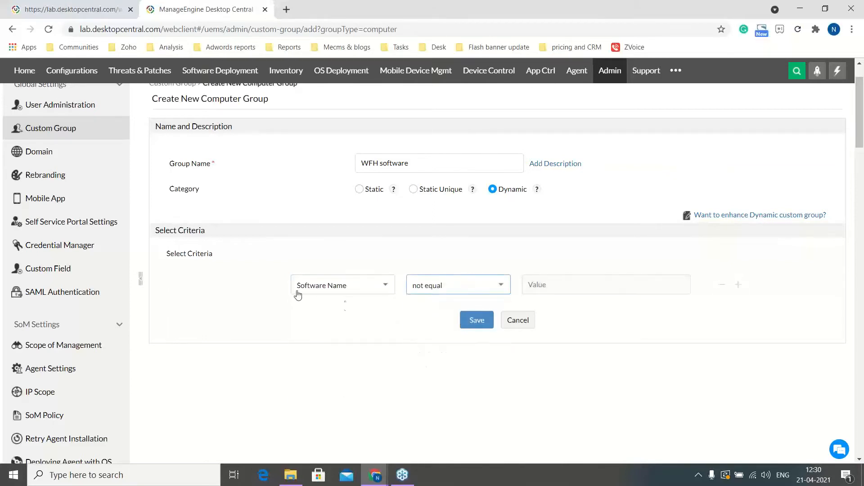
# Enter Microsoft Teams as the criterion's value and save the computer group.
pyautogui.click(590, 287)
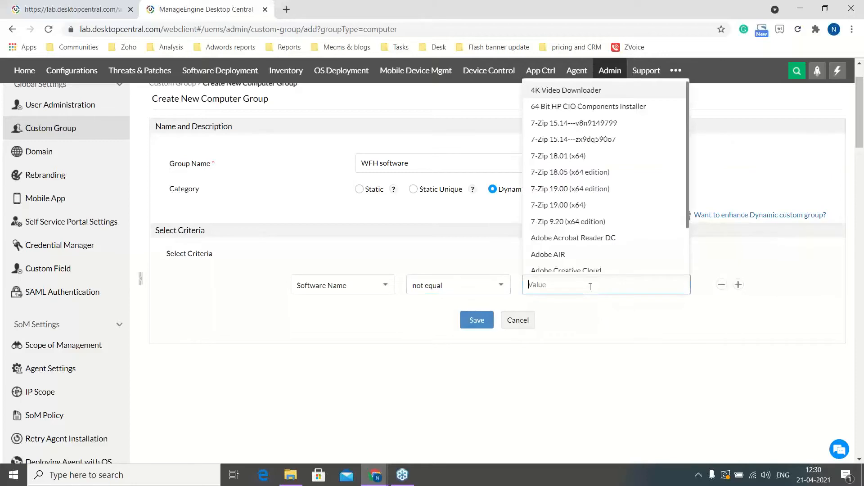
pyautogui.write('Microsof')
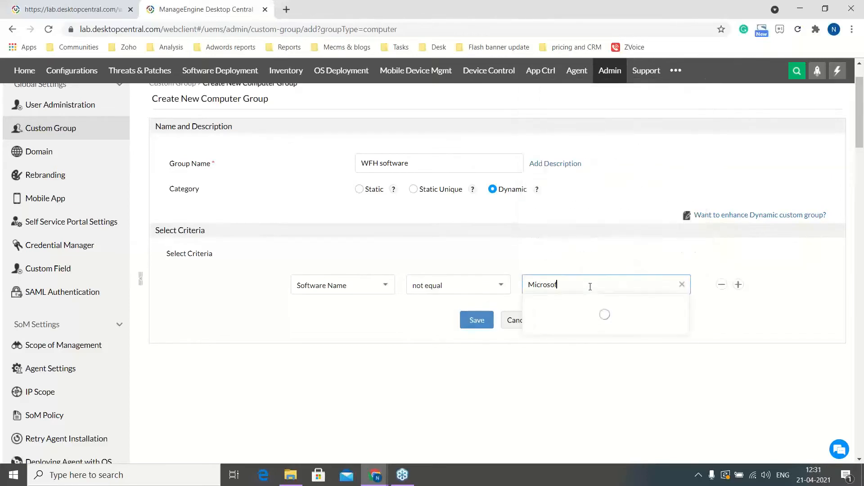
pyautogui.write('t Te')
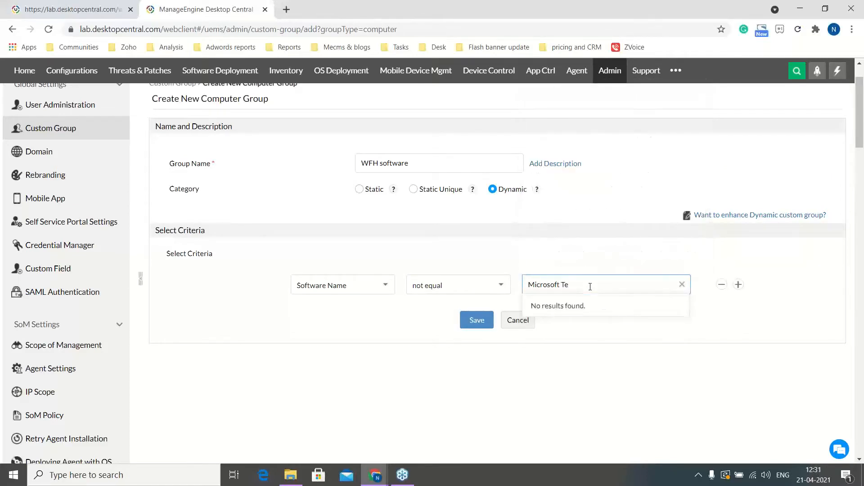
pyautogui.write('ams')
pyautogui.click(446, 351)
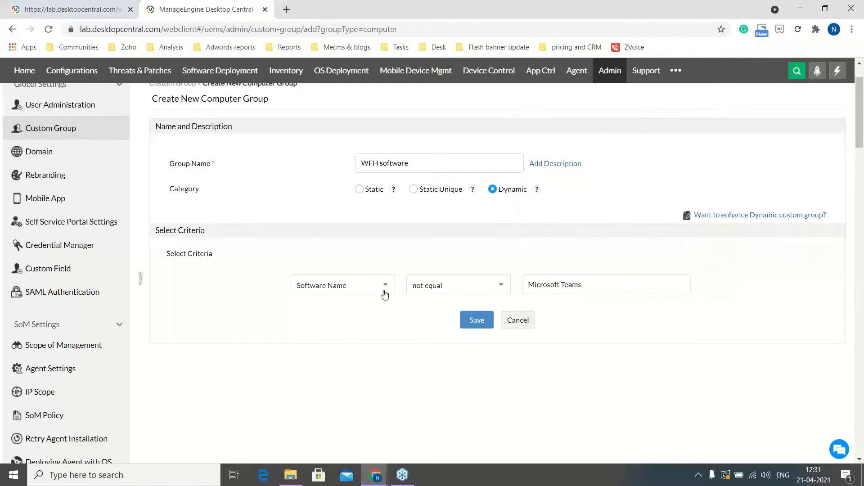
pyautogui.moveTo(560, 301)
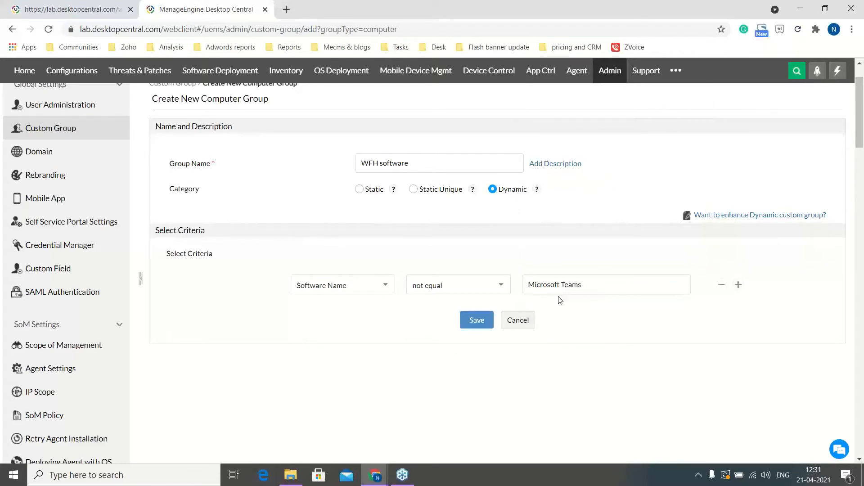
pyautogui.click(480, 322)
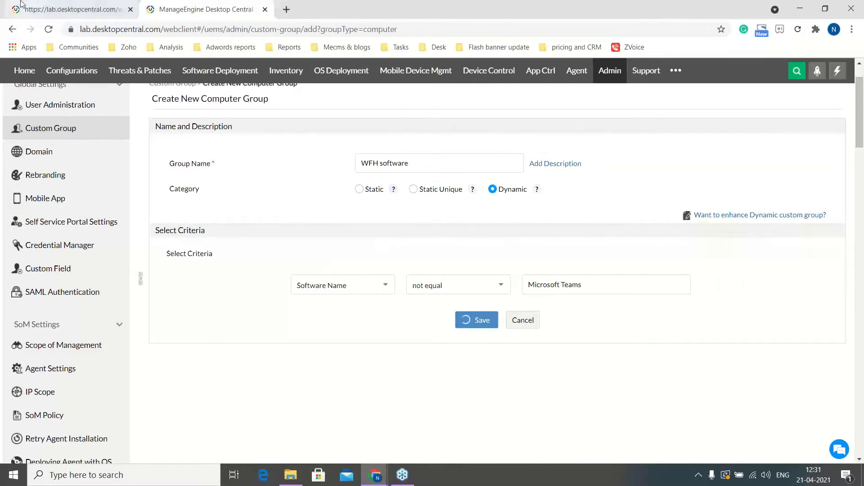
# Return to the software installation configuration and filter Target 1's computers based on Custom Group.
pyautogui.click(31, 9)
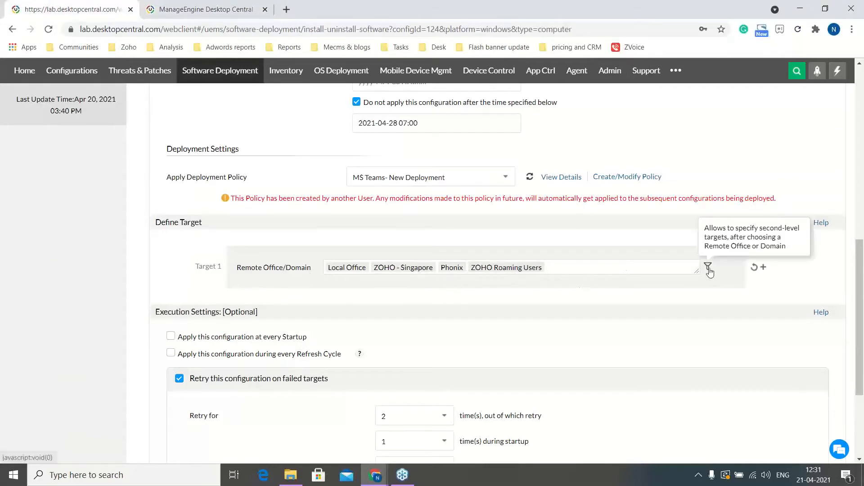
pyautogui.click(708, 267)
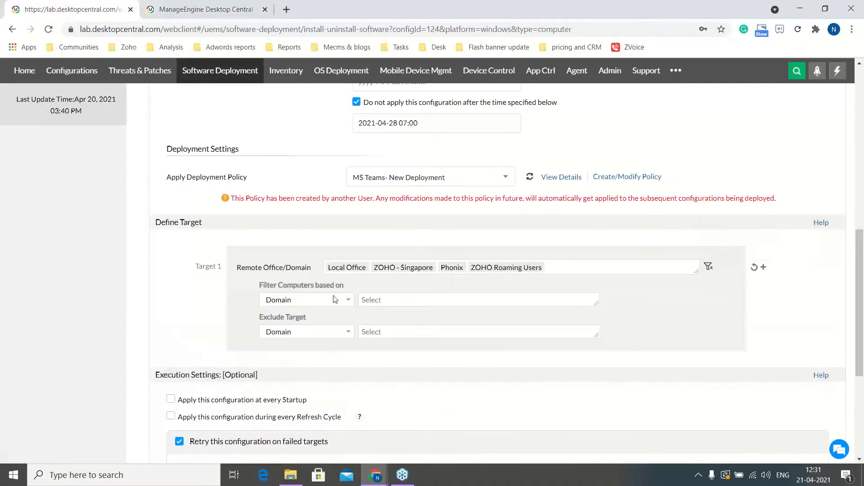
pyautogui.click(315, 300)
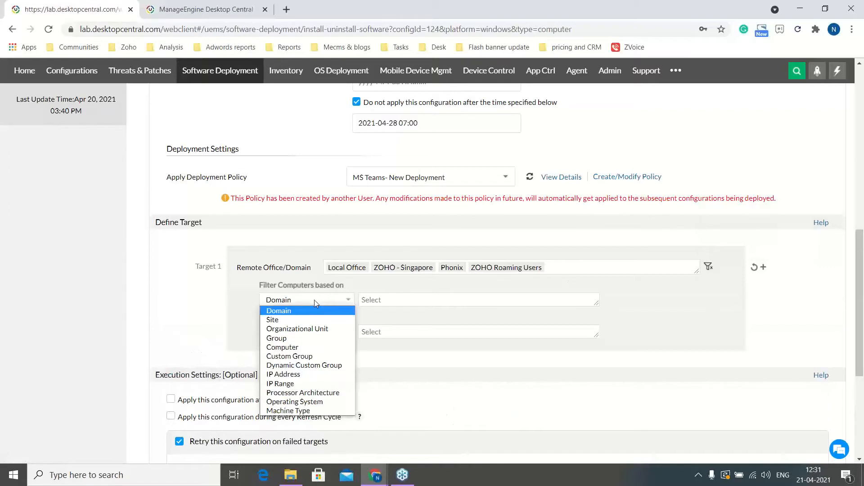
pyautogui.click(309, 356)
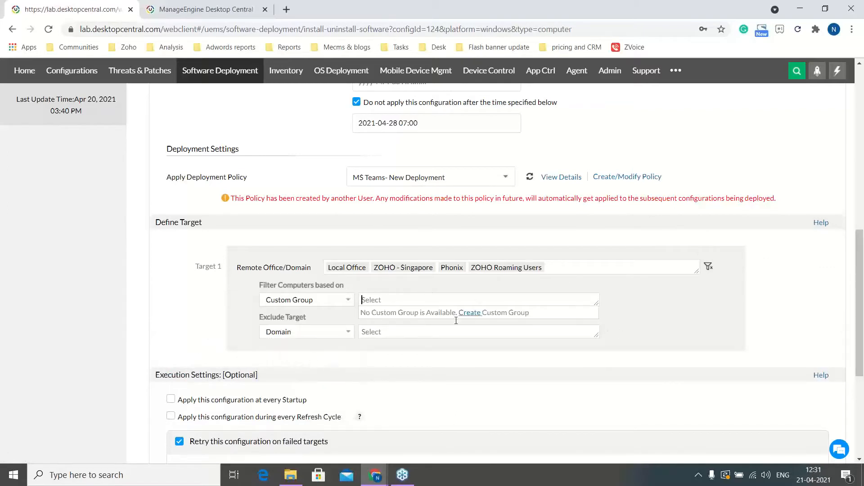
pyautogui.click(434, 352)
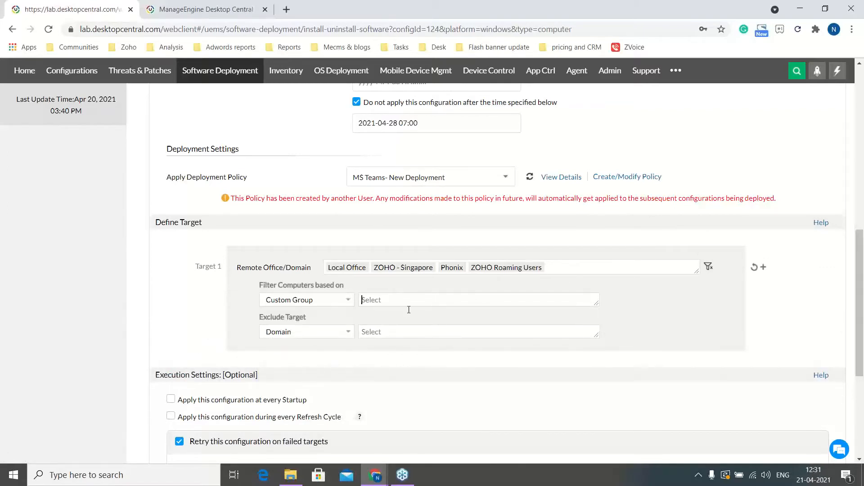
# Review the criteria available for excluding computers from Target 1.
pyautogui.scroll(-1, 386, 294)
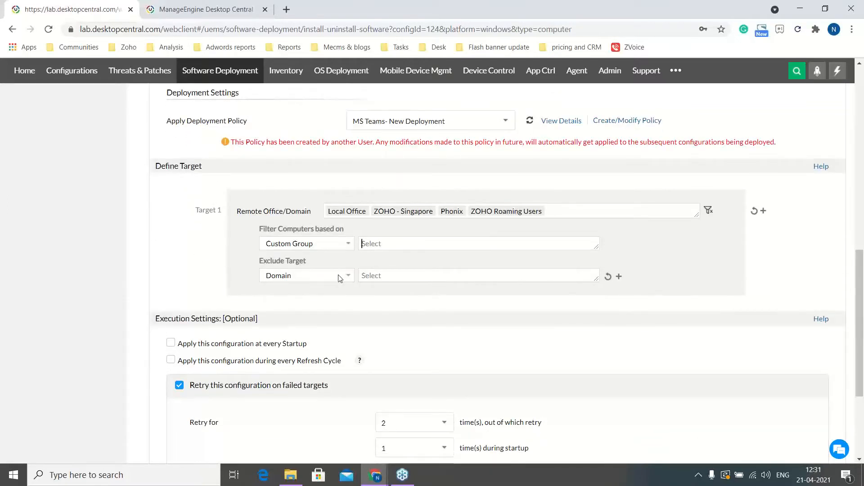
pyautogui.click(339, 277)
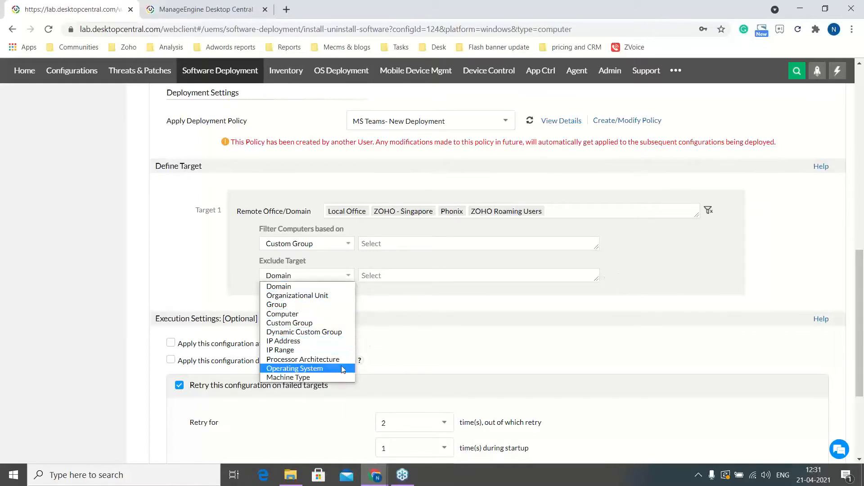
pyautogui.click(484, 307)
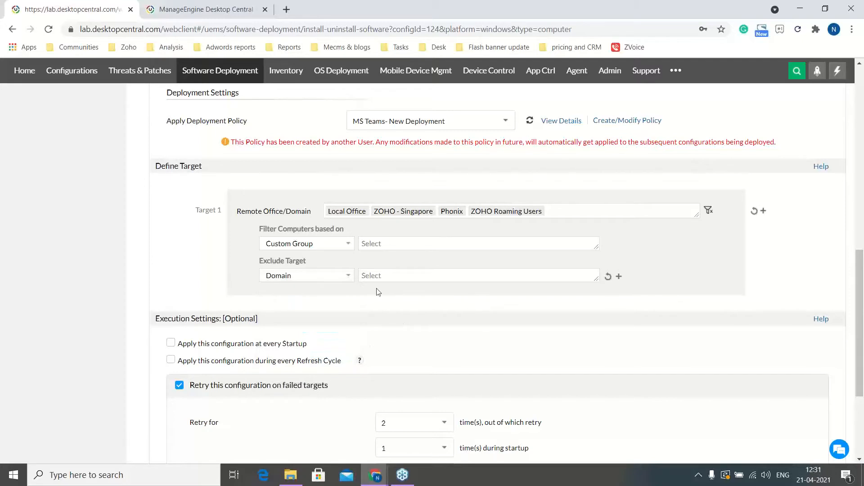
# Review the retry options in the execution settings and enable notification for the configuration.
pyautogui.scroll(-3, 378, 292)
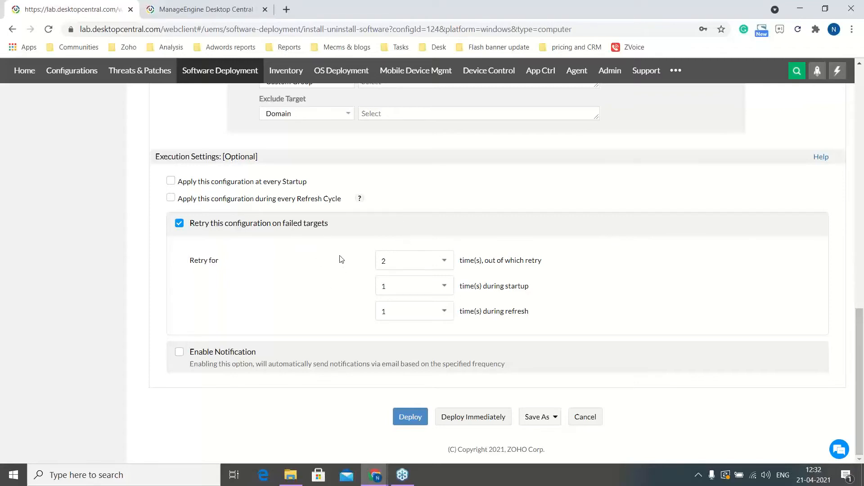
pyautogui.scroll(1, 341, 259)
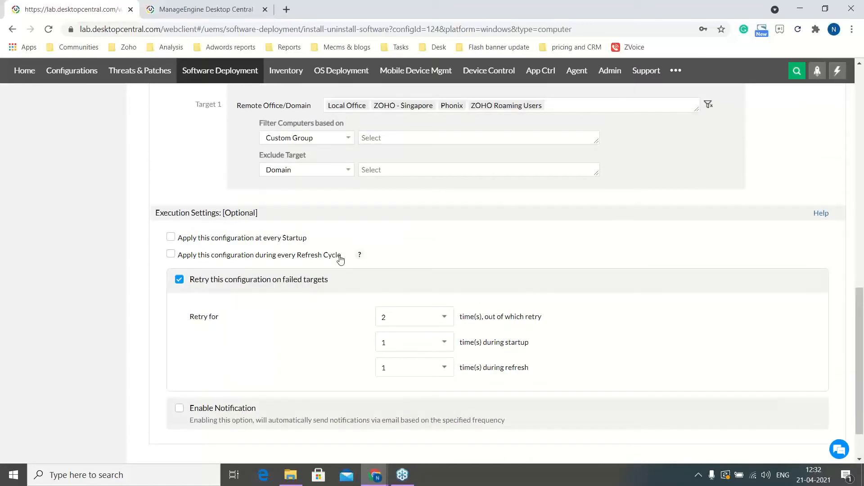
pyautogui.scroll(-1, 341, 259)
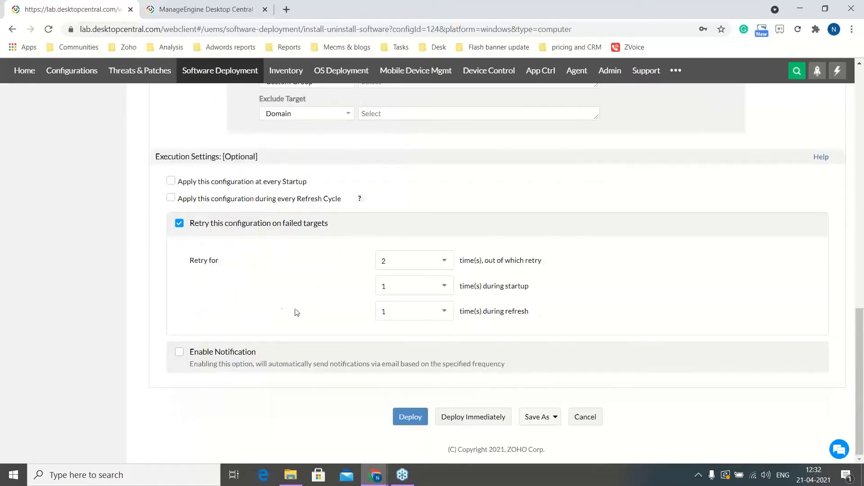
pyautogui.click(179, 352)
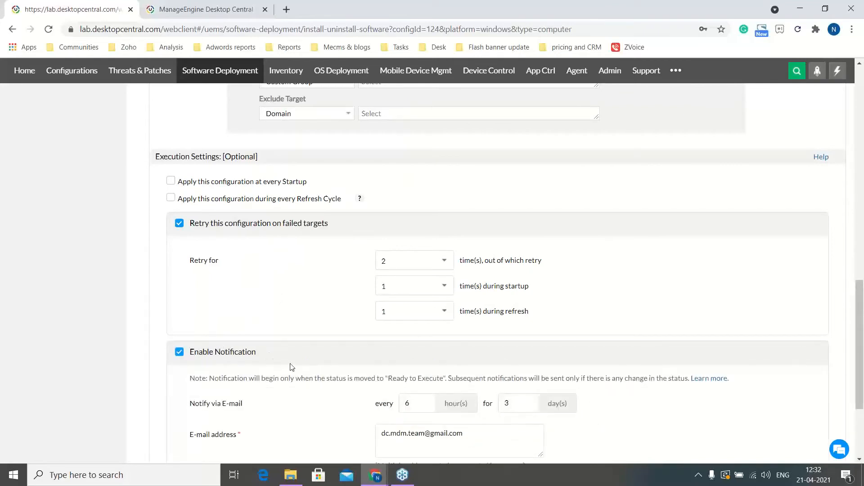
pyautogui.scroll(-1, 299, 373)
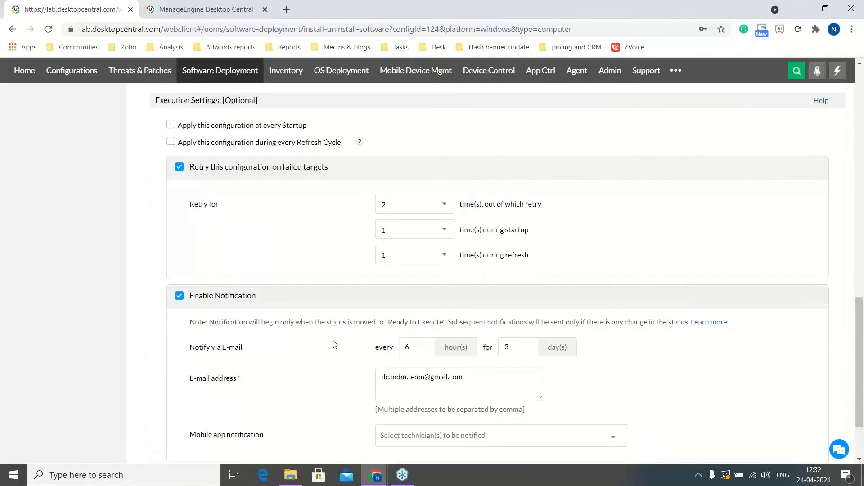
pyautogui.scroll(-1, 333, 345)
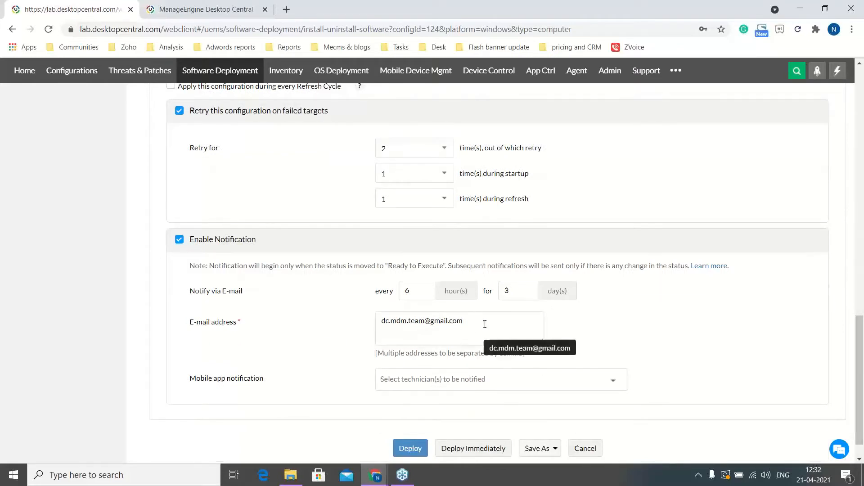
pyautogui.scroll(-1, 485, 331)
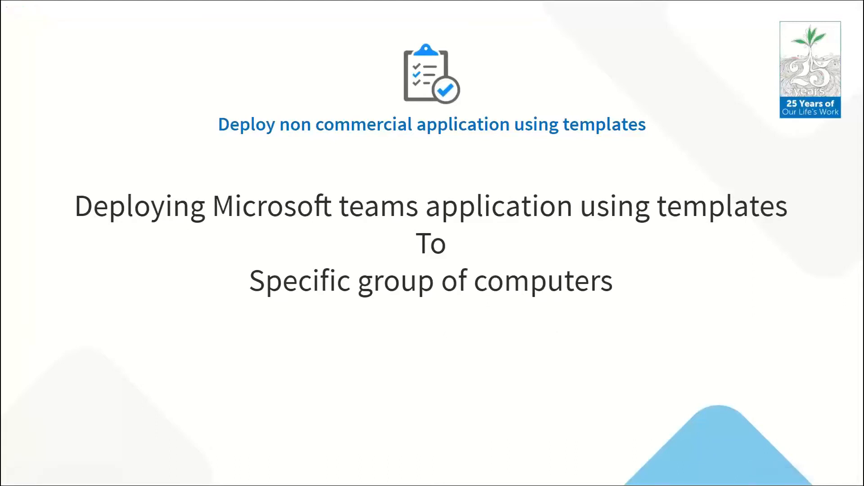
pyautogui.press('Right')
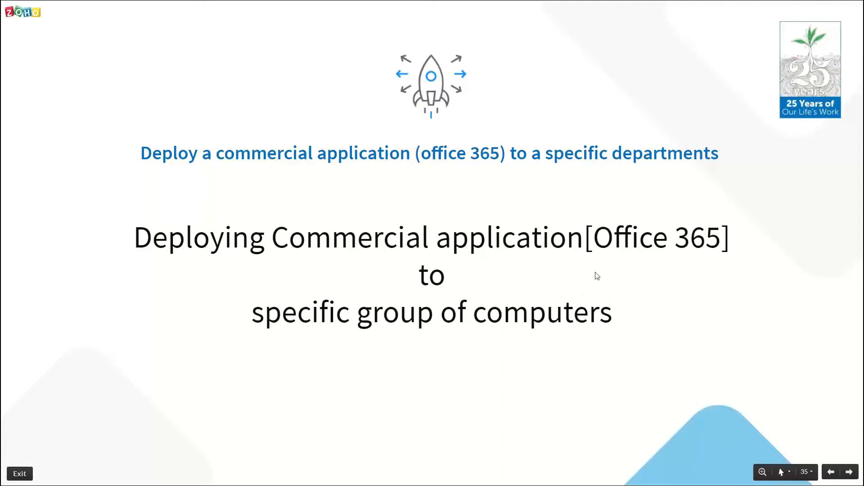
# Switch from the presentation back to Desktop Central and open the software deployment templates.
pyautogui.hotkey('alt', 'Tab')
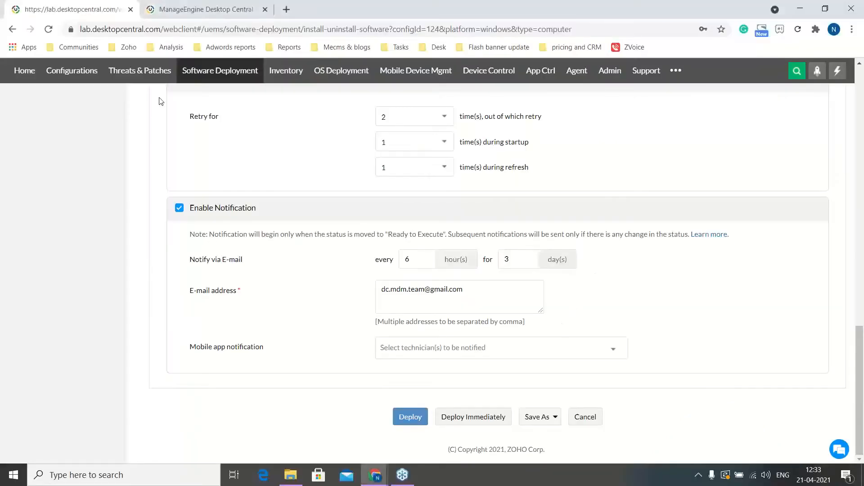
pyautogui.scroll(10, 212, 180)
pyautogui.click(222, 71)
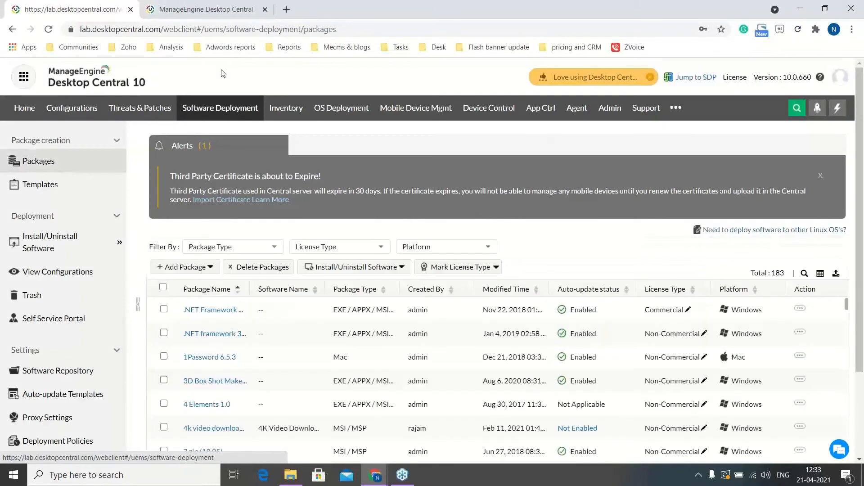
pyautogui.click(69, 193)
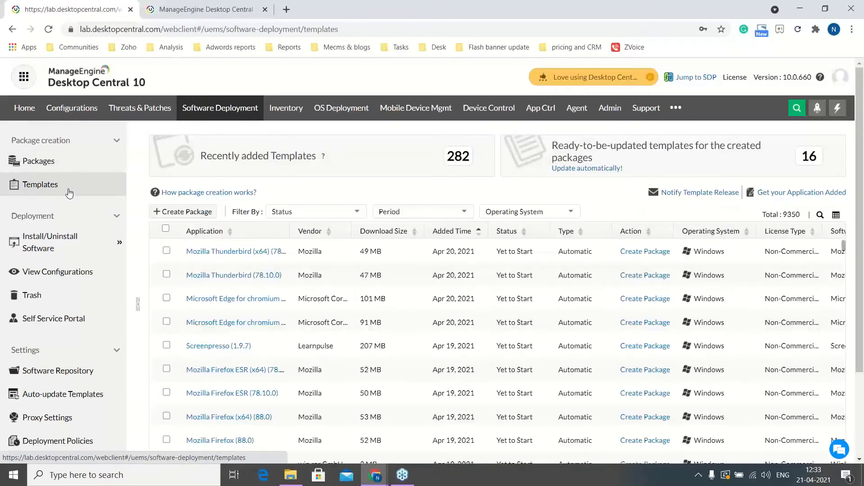
# Search the templates by application name for Office 365.
pyautogui.click(820, 215)
pyautogui.click(246, 252)
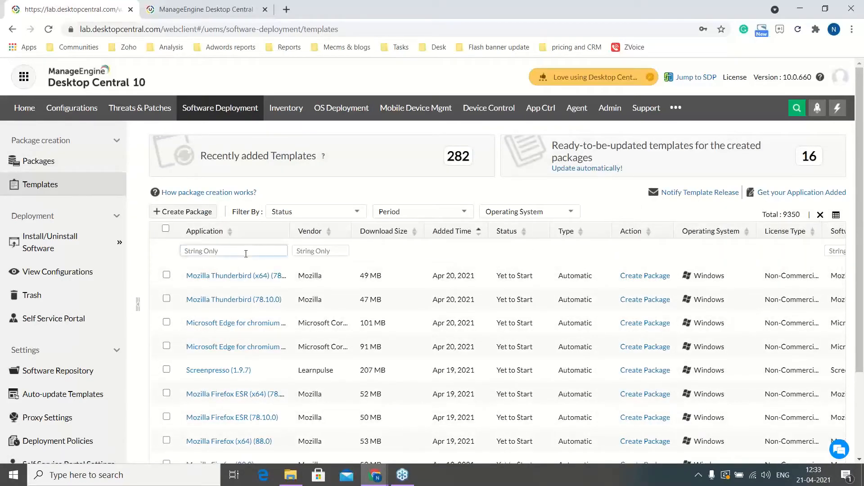
pyautogui.write('Office 365')
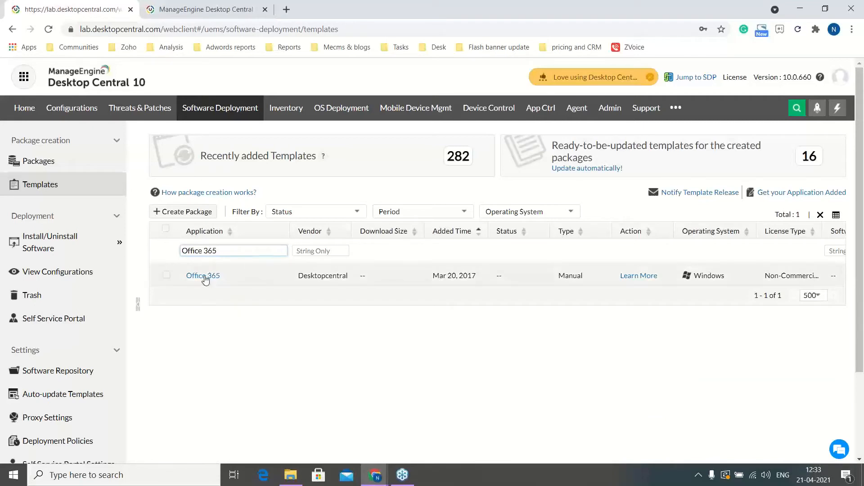
# Open the Office 365 template's deployment guide and follow its link to the Office Deployment Tool download page.
pyautogui.click(643, 276)
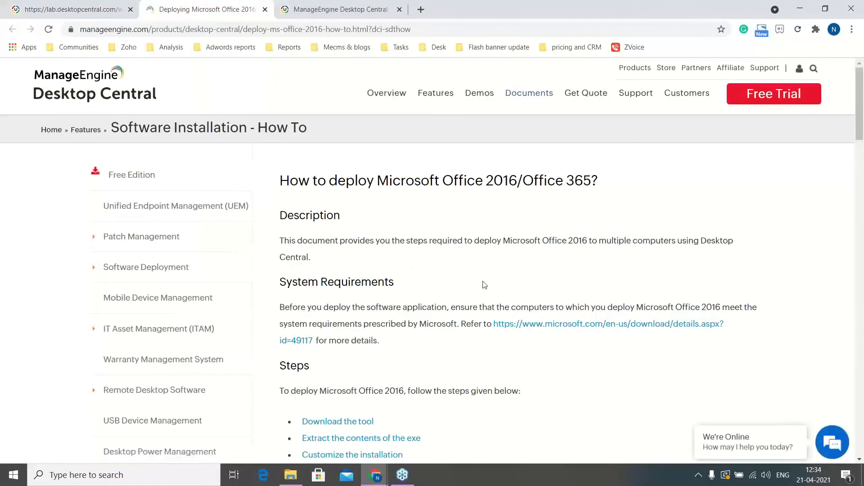
pyautogui.scroll(-6, 484, 285)
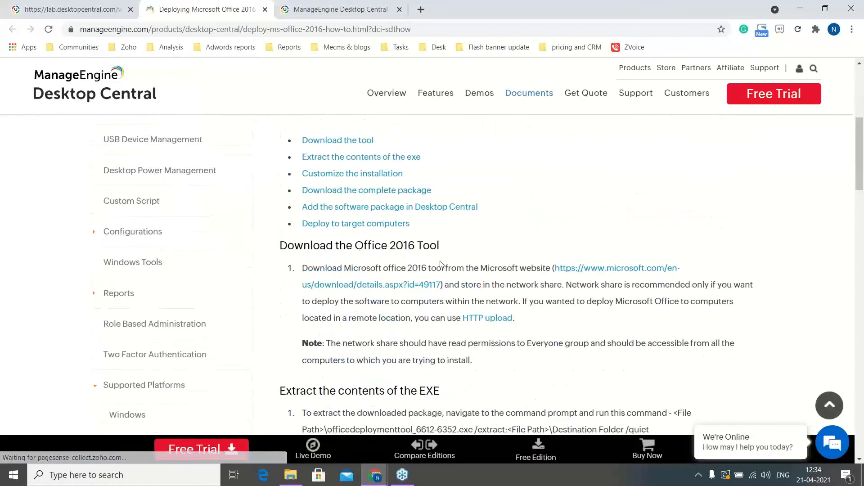
pyautogui.click(572, 272)
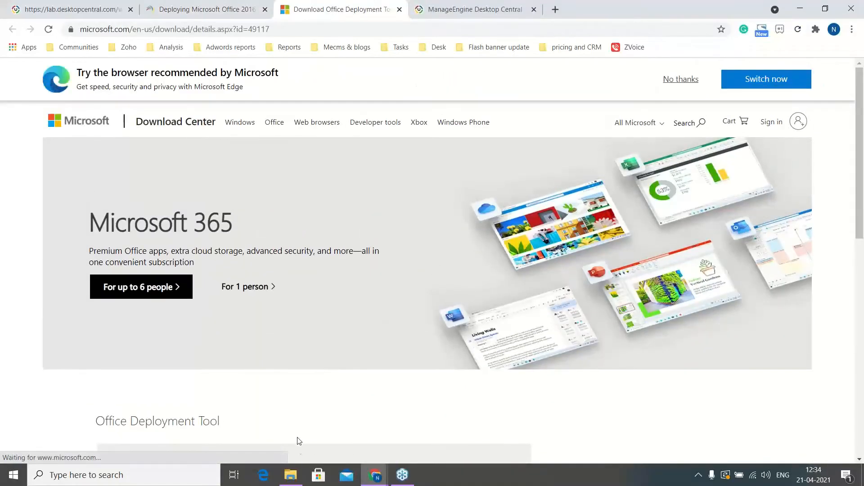
# Check the SD webinar folder in File Explorer for the Office Deployment Tool, then return to the browser.
pyautogui.click(291, 479)
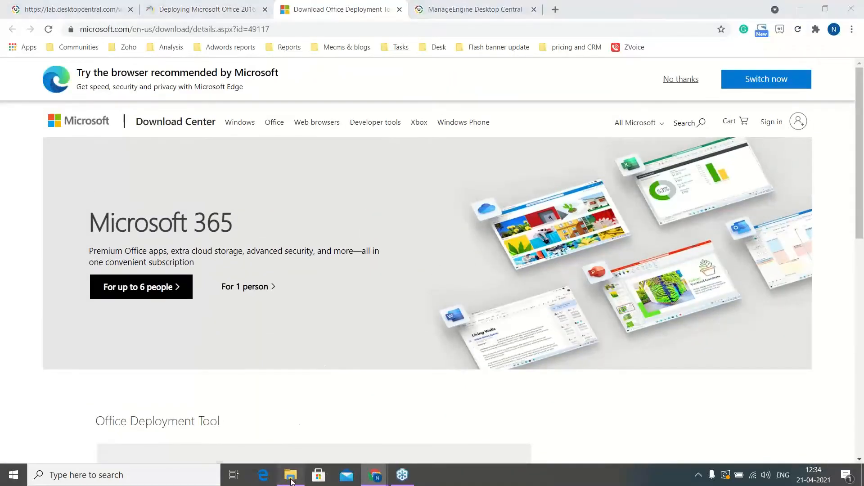
pyautogui.click(201, 38)
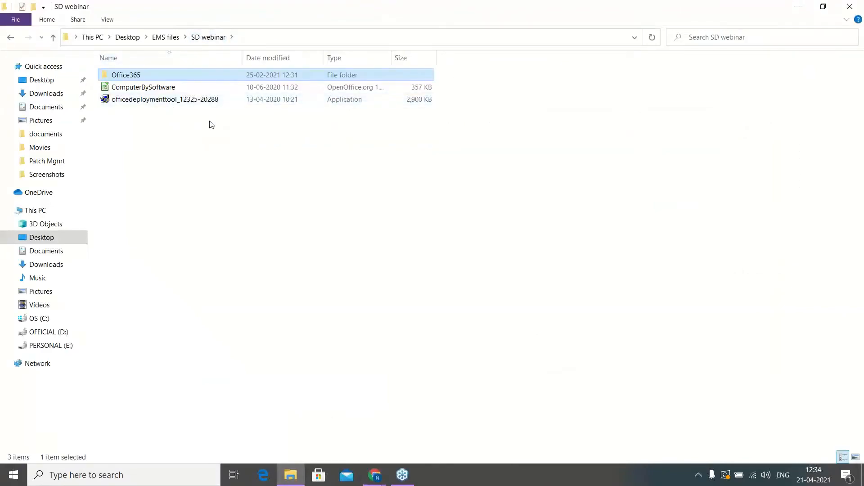
pyautogui.hotkey('alt', 'Tab')
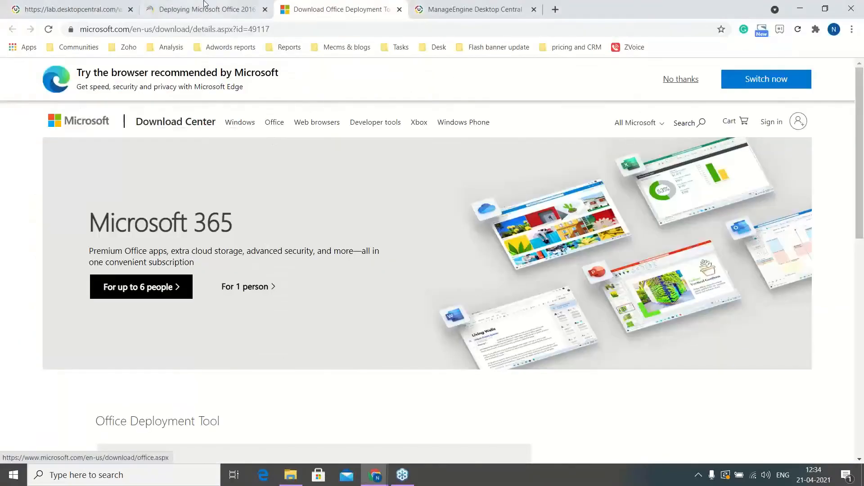
# Copy the officedeploymenttool extraction command from the deployment guide and paste it into a new Command Prompt window.
pyautogui.click(205, 9)
pyautogui.scroll(-3, 365, 225)
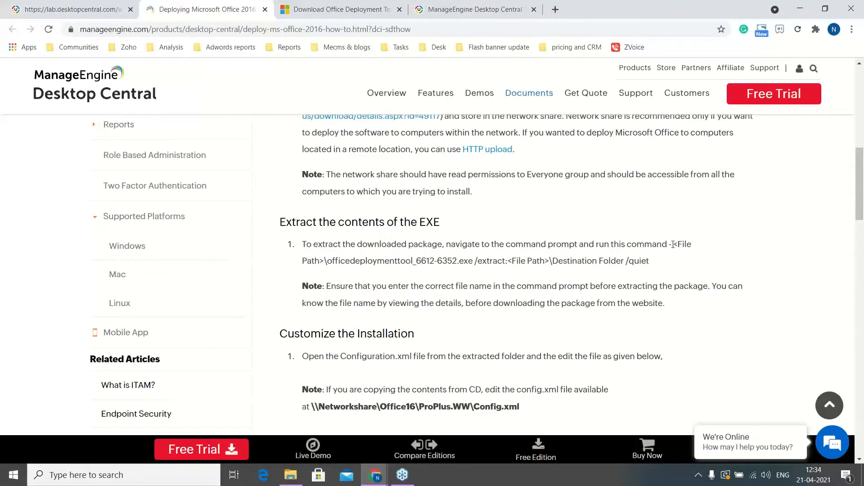
pyautogui.moveTo(676, 245); pyautogui.dragTo(684, 259)
pyautogui.hotkey('ctrl', 'c')
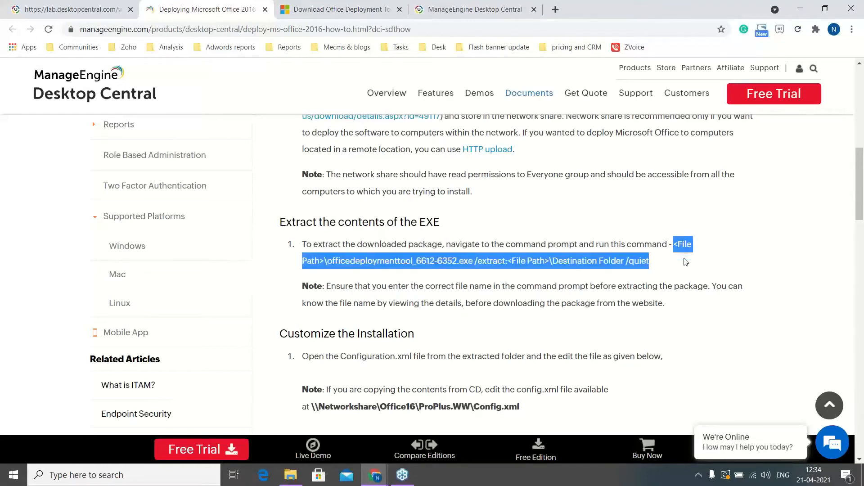
pyautogui.click(486, 284)
pyautogui.click(131, 473)
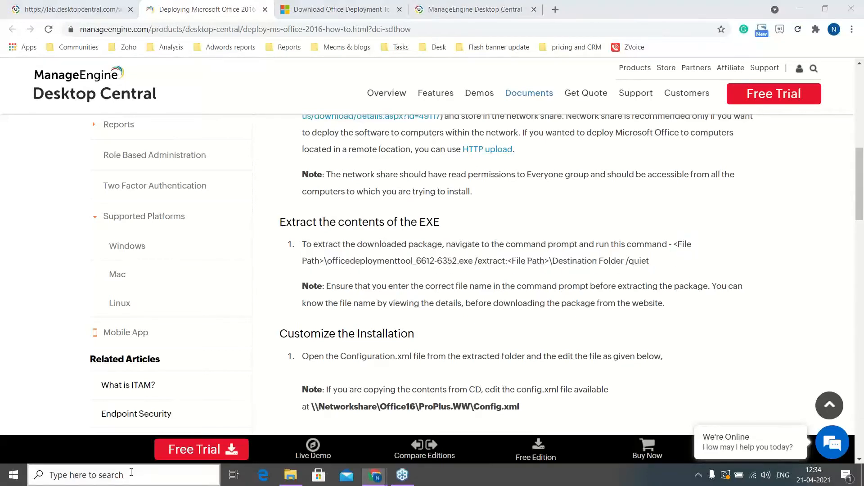
pyautogui.write('cmd')
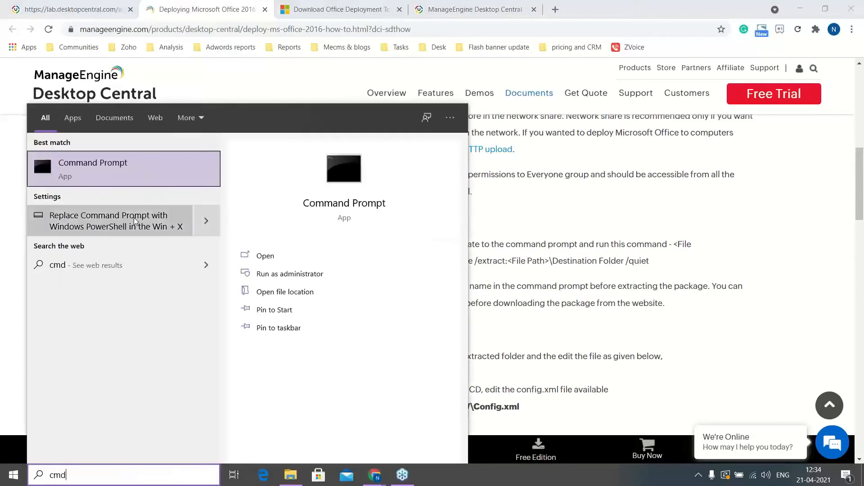
pyautogui.click(144, 167)
pyautogui.rightClick(296, 162)
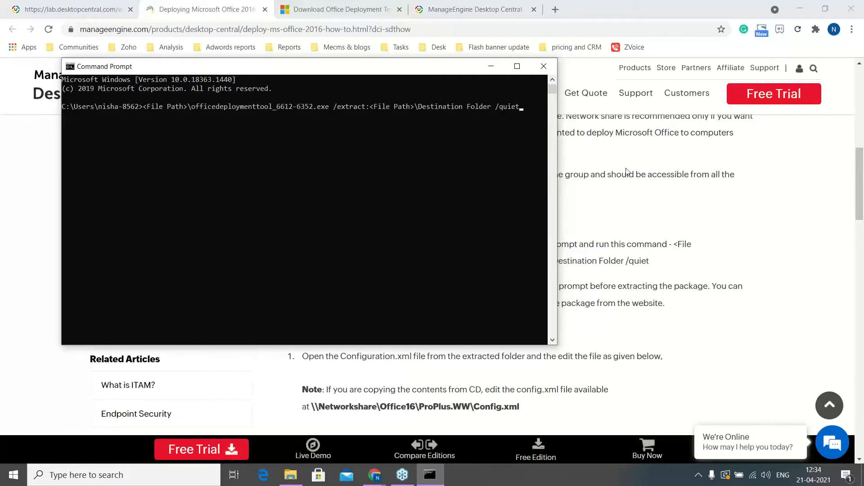
pyautogui.click(522, 224)
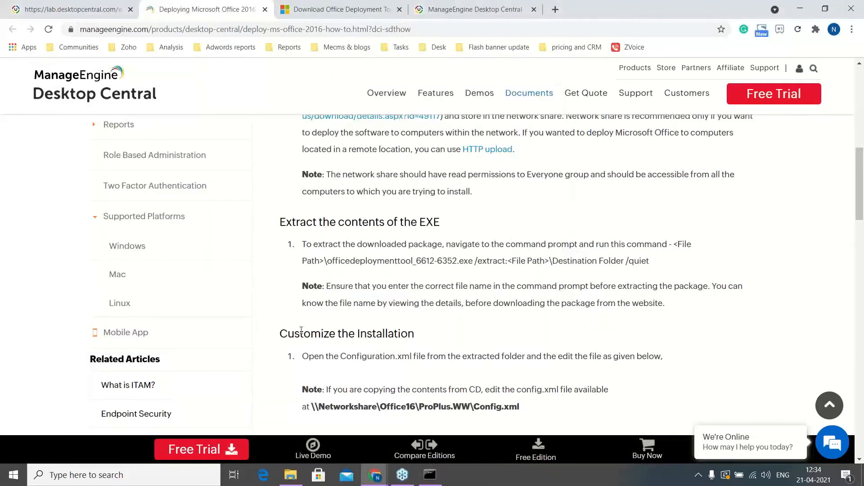
# Examine the extracted files in the Office365 folder in File Explorer and return to the deployment guide.
pyautogui.click(284, 481)
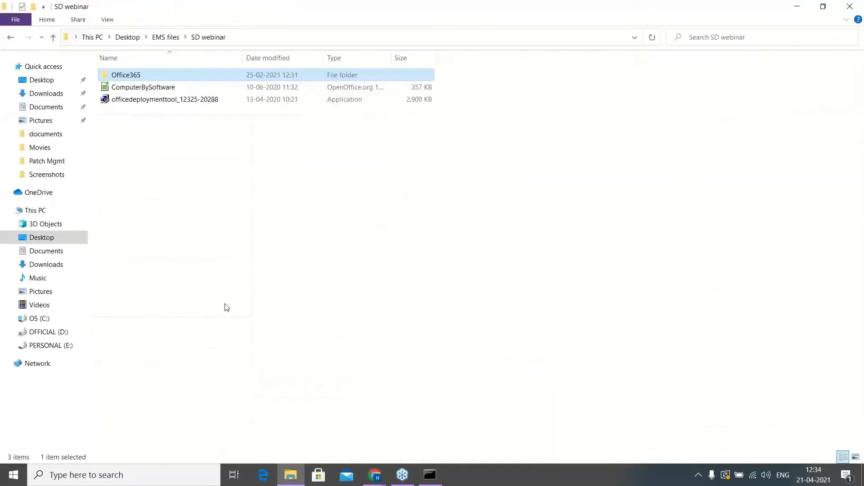
pyautogui.doubleClick(153, 76)
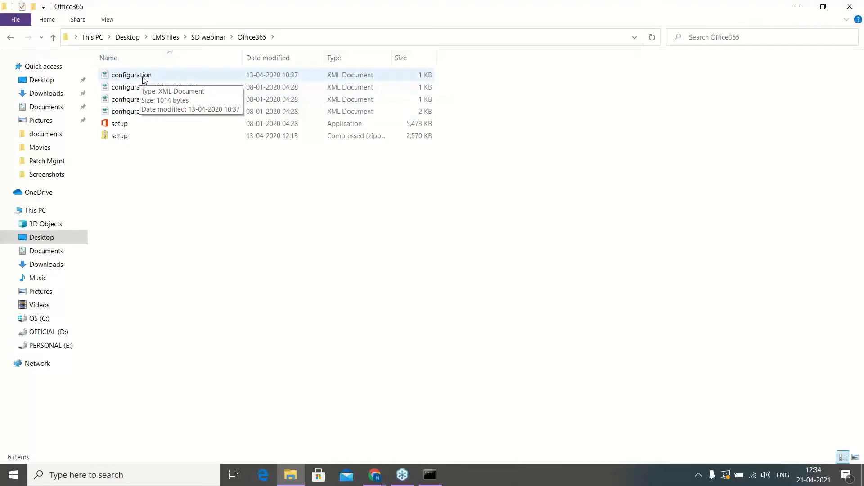
pyautogui.hotkey('alt', 'Tab')
# Review the sample Configuration.xml code and its customization notes in the deployment guide.
pyautogui.scroll(-3, 445, 286)
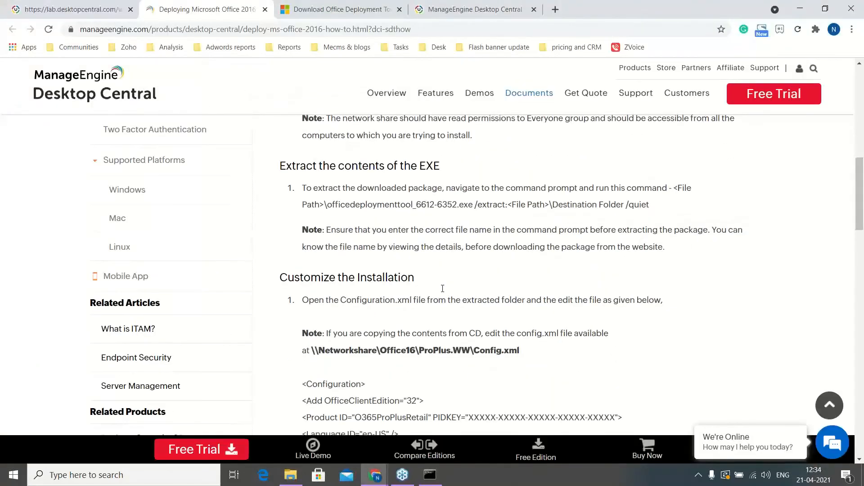
pyautogui.scroll(-3, 445, 286)
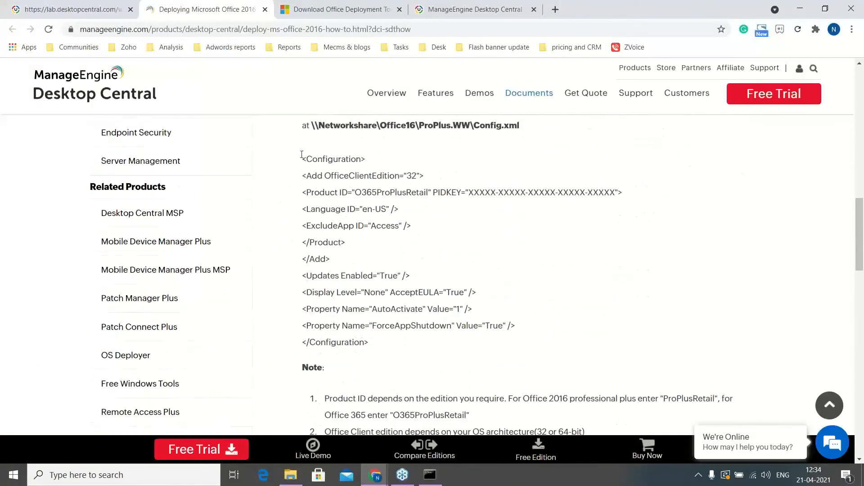
pyautogui.moveTo(302, 160); pyautogui.dragTo(438, 343)
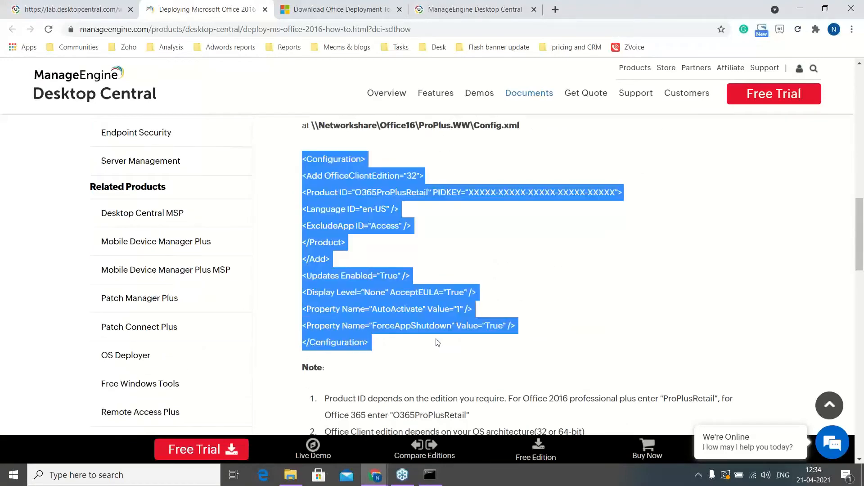
pyautogui.click(437, 340)
pyautogui.scroll(-5, 435, 335)
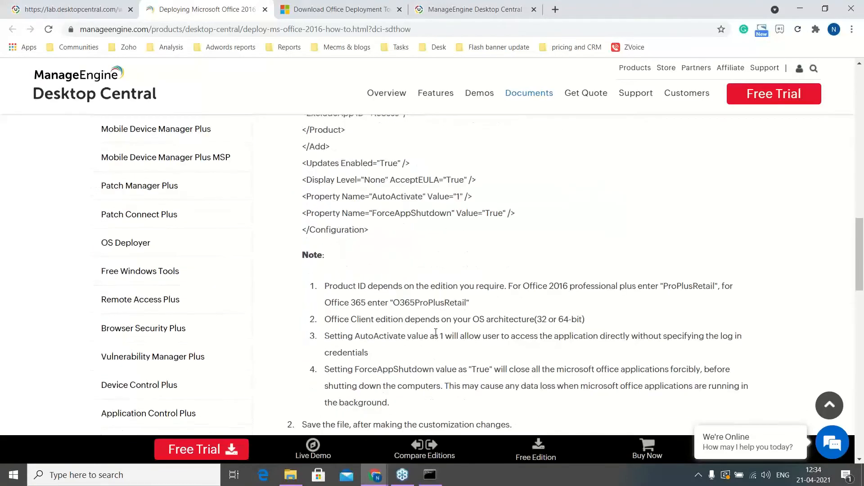
pyautogui.scroll(-1, 436, 329)
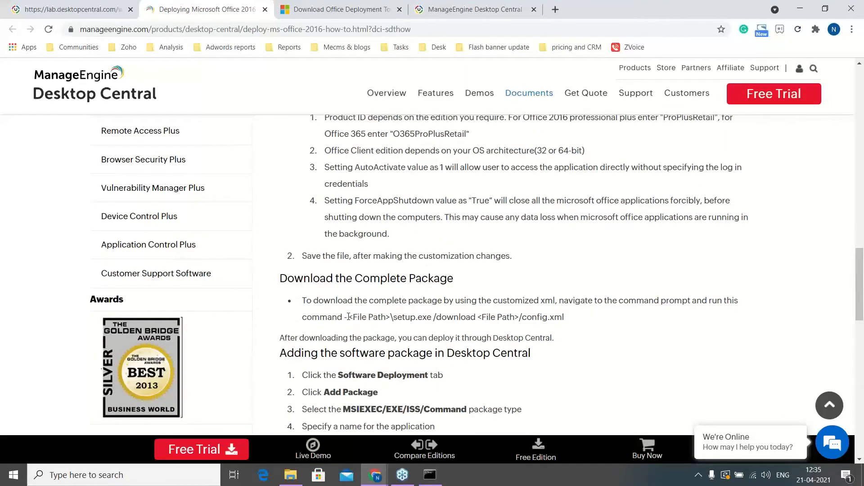
# Review the guide's setup.exe download command, the configuration and setup files in the Office365 folder, and the instructions for adding the package.
pyautogui.moveTo(349, 317); pyautogui.dragTo(573, 321)
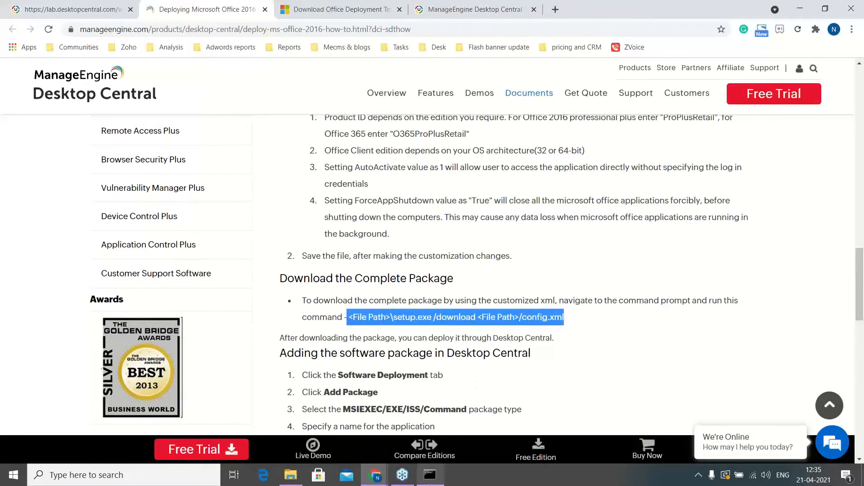
pyautogui.moveTo(430, 482)
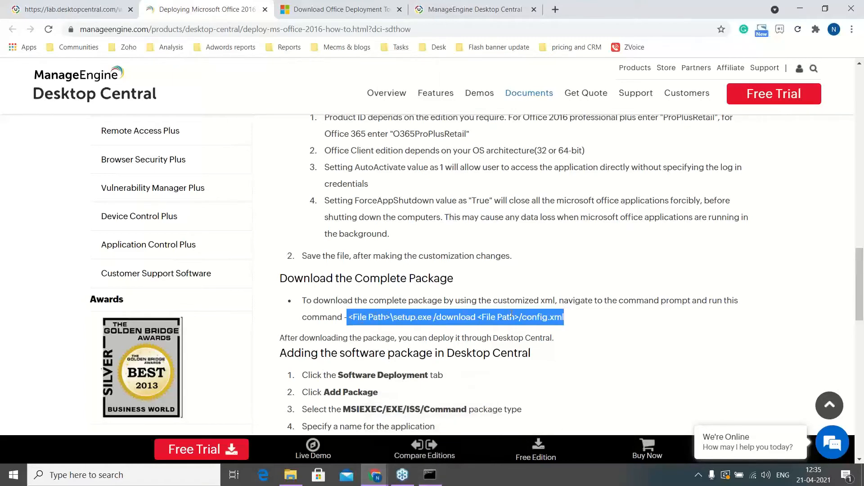
pyautogui.click(290, 475)
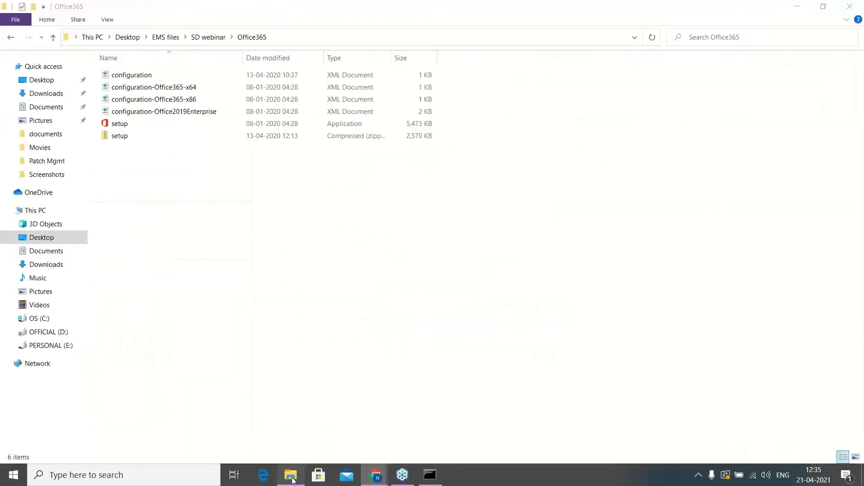
pyautogui.click(141, 80)
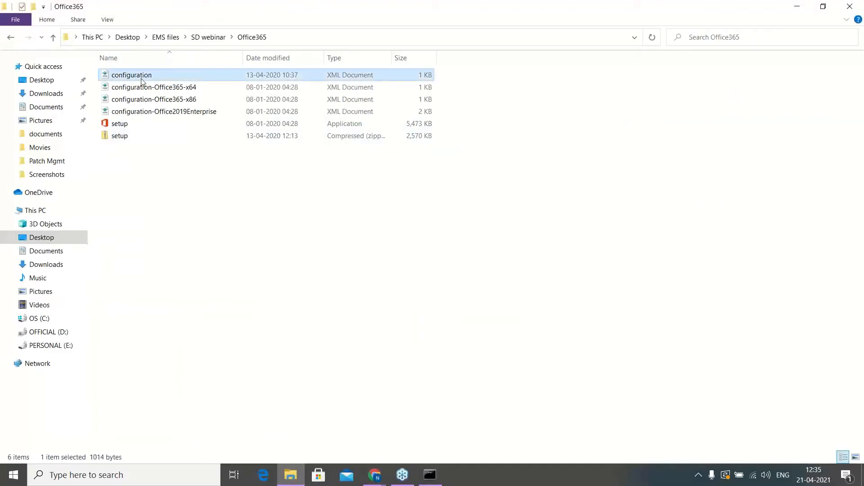
pyautogui.click(136, 125)
pyautogui.click(276, 228)
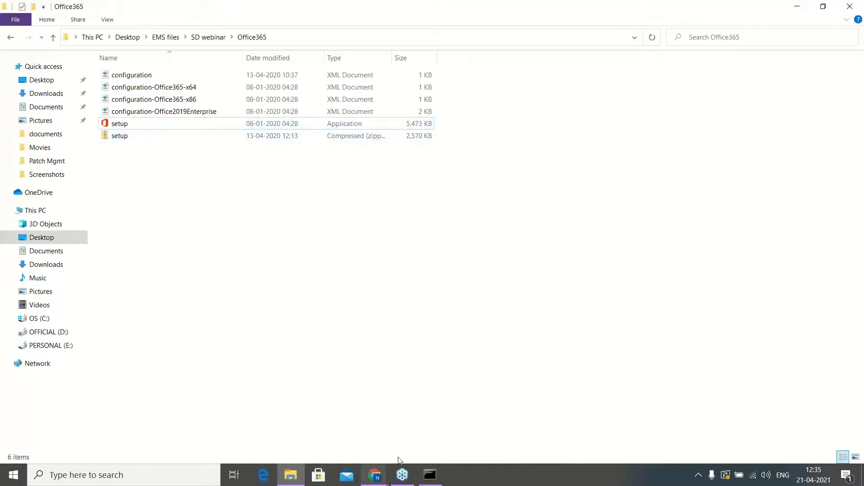
pyautogui.hotkey('alt', 'Tab')
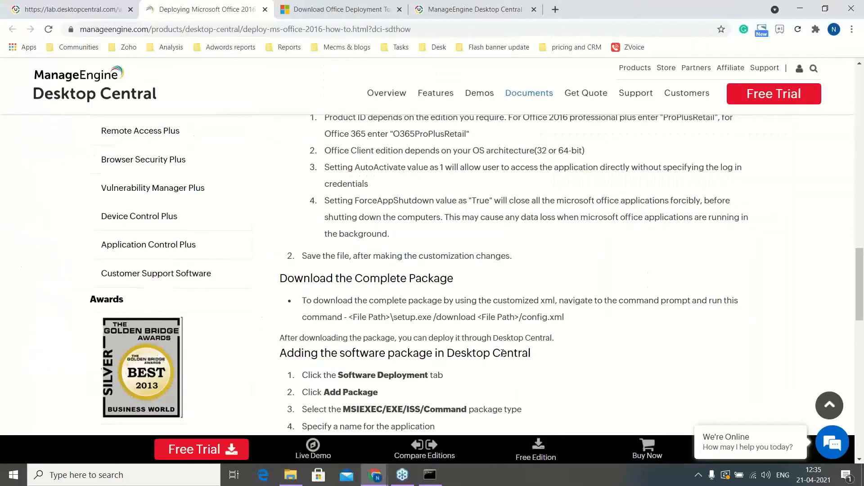
pyautogui.scroll(-1, 467, 282)
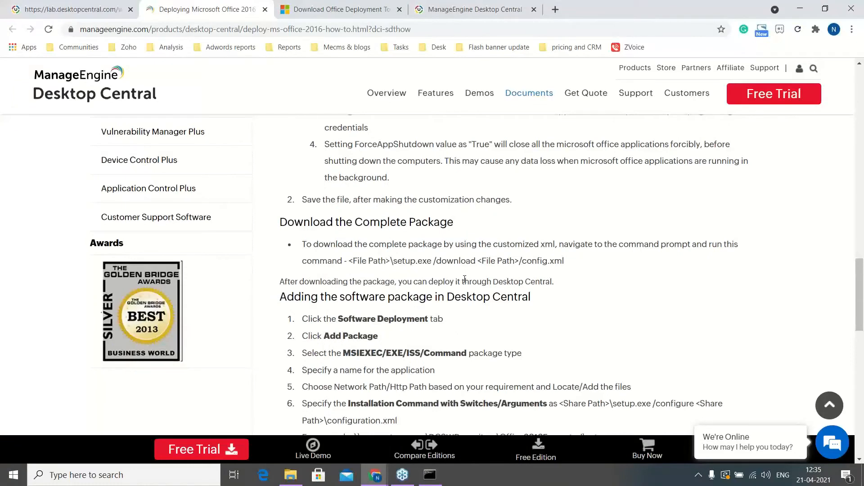
# Return to Desktop Central and start adding a new Windows package from the package list.
pyautogui.click(67, 9)
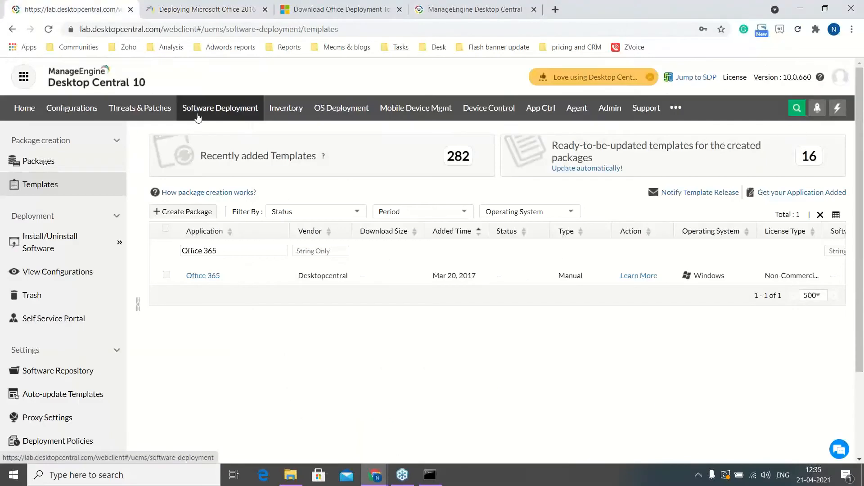
pyautogui.click(42, 168)
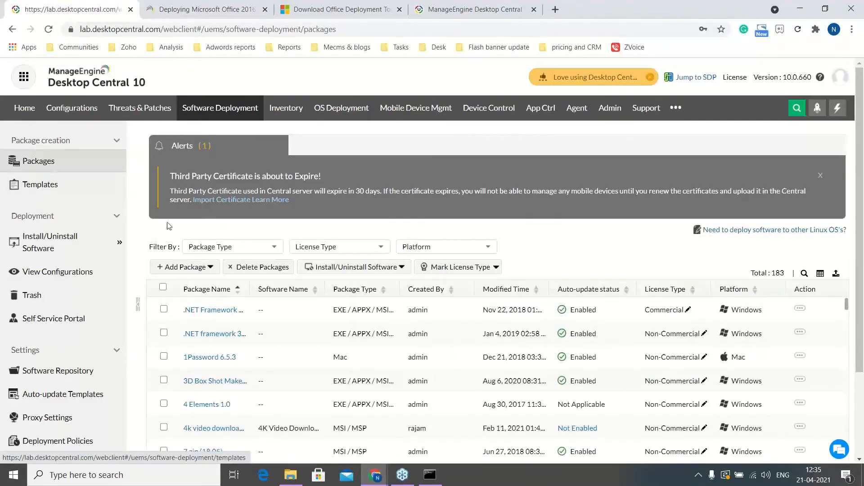
pyautogui.click(189, 270)
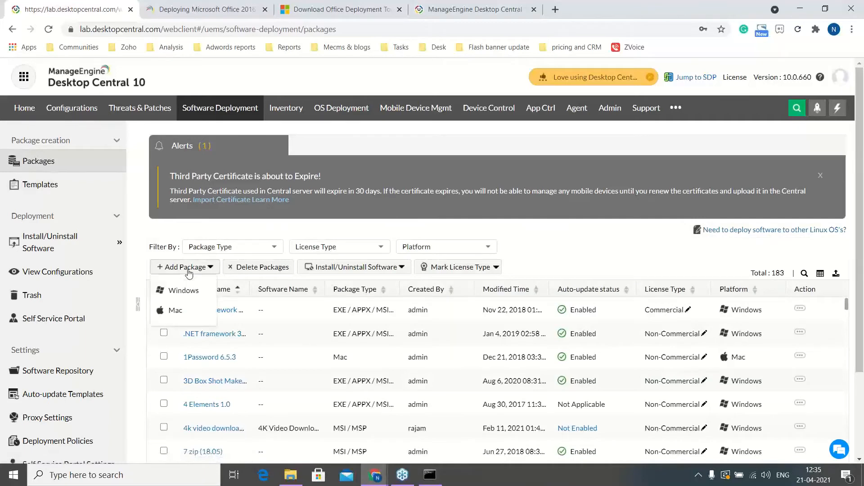
pyautogui.click(192, 296)
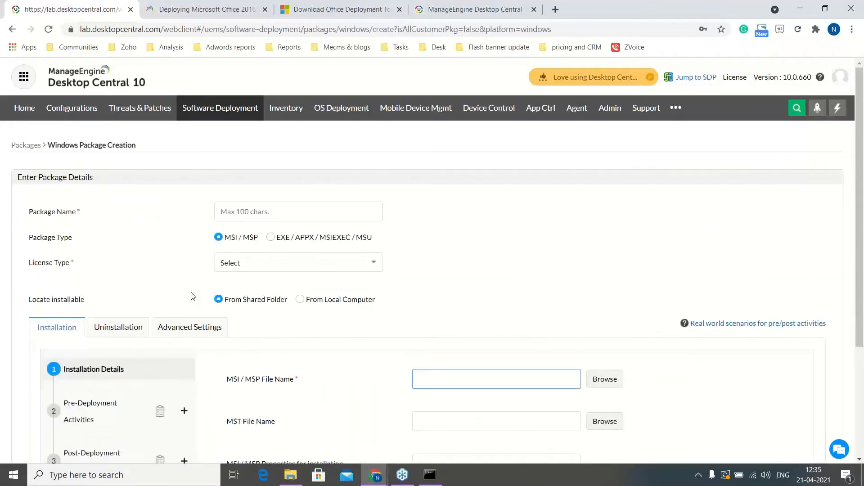
# Name the package Office 365, set its package type to EXE / APPX / MSIEXEC / MSU and its license type to Commercial.
pyautogui.click(269, 215)
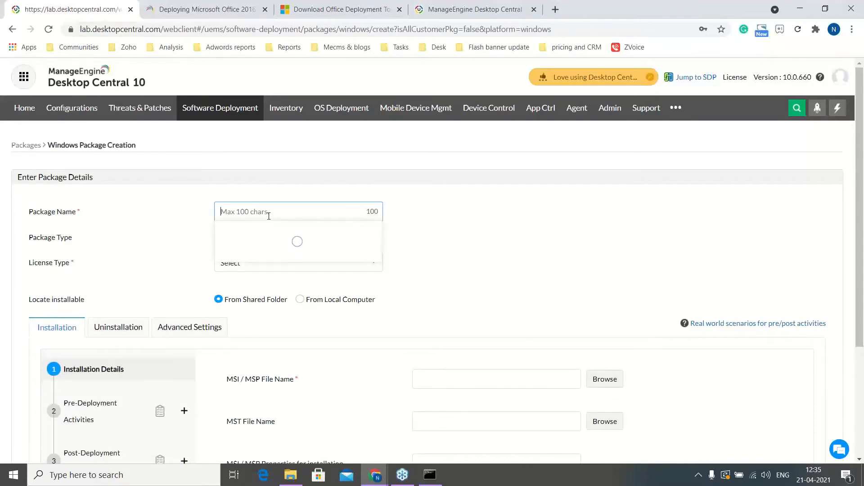
pyautogui.write('Office 365')
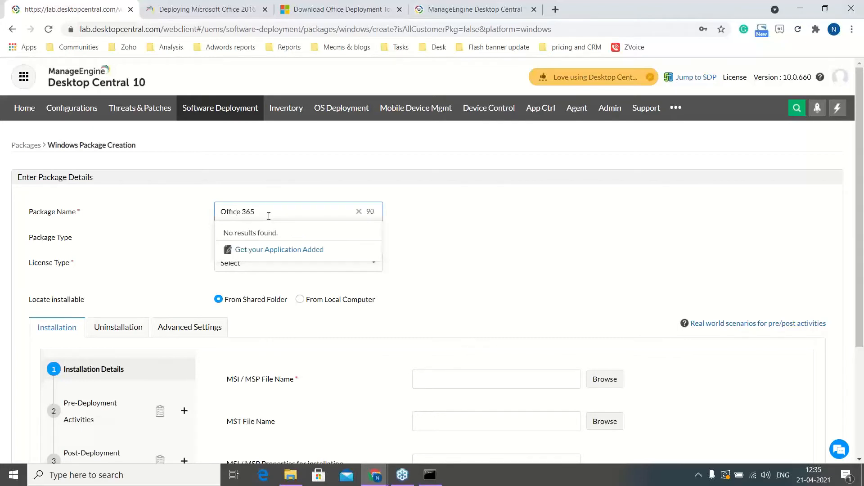
pyautogui.click(456, 225)
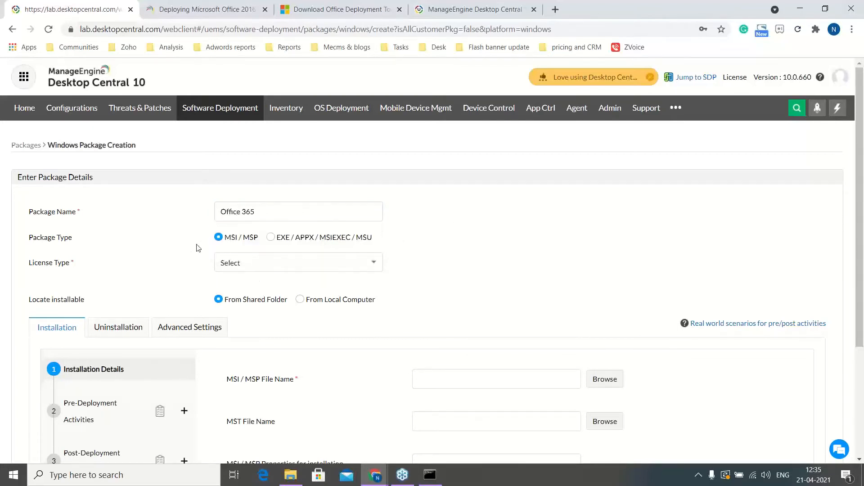
pyautogui.click(270, 238)
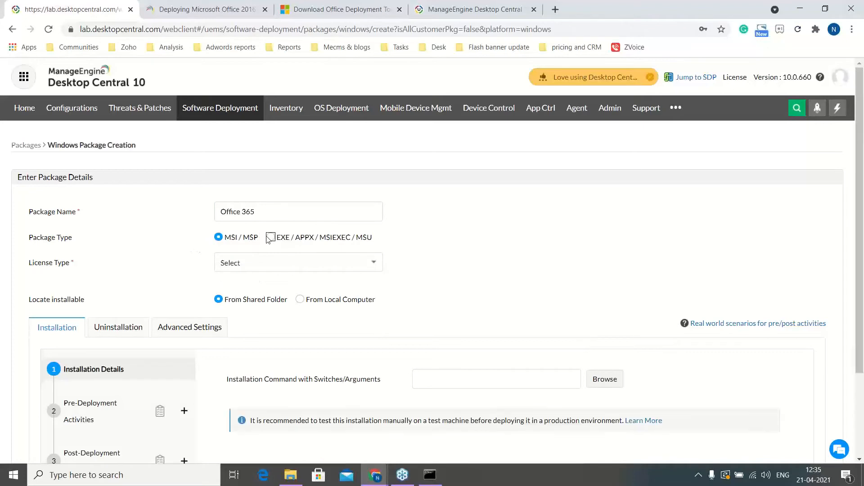
pyautogui.click(294, 262)
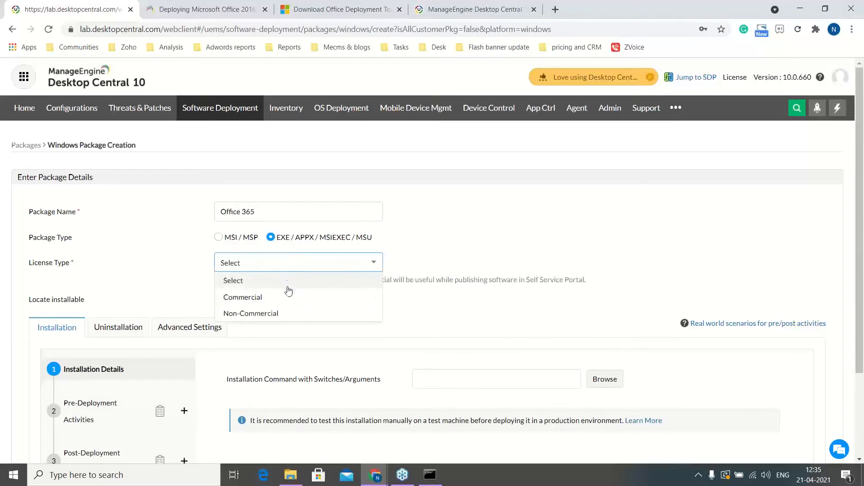
pyautogui.click(286, 295)
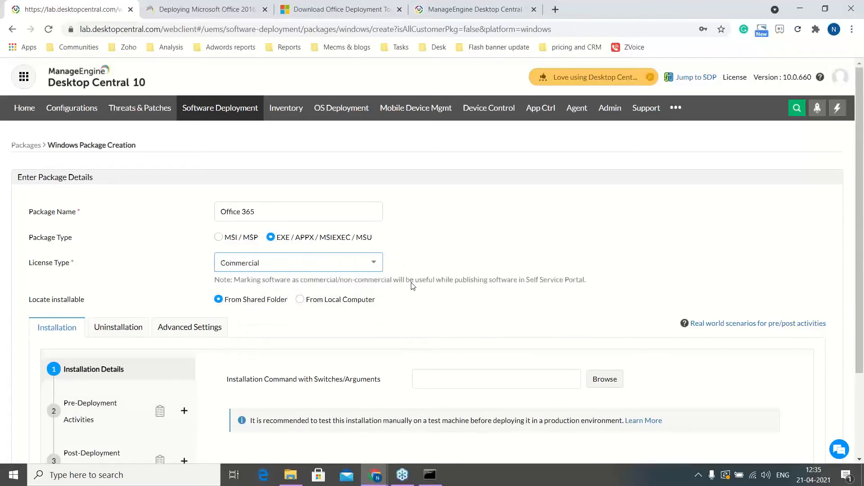
# Locate the installable from the local computer and upload the compressed setup file from the Office365 folder.
pyautogui.scroll(-1, 415, 315)
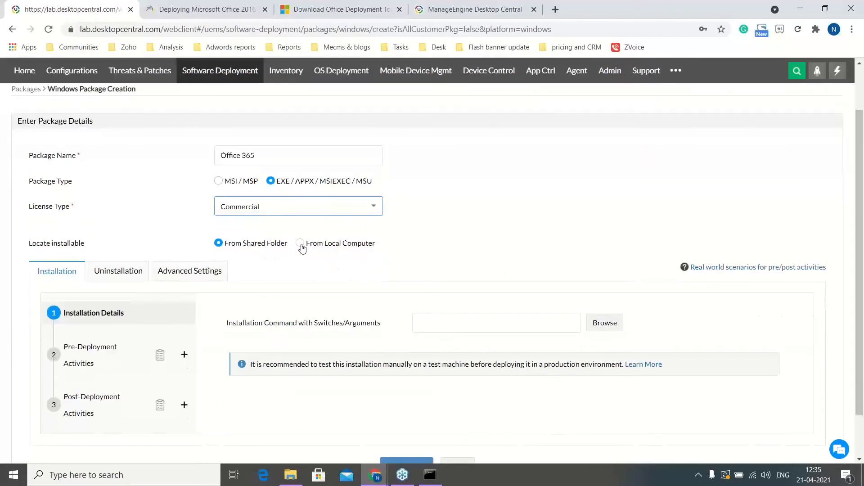
pyautogui.click(300, 243)
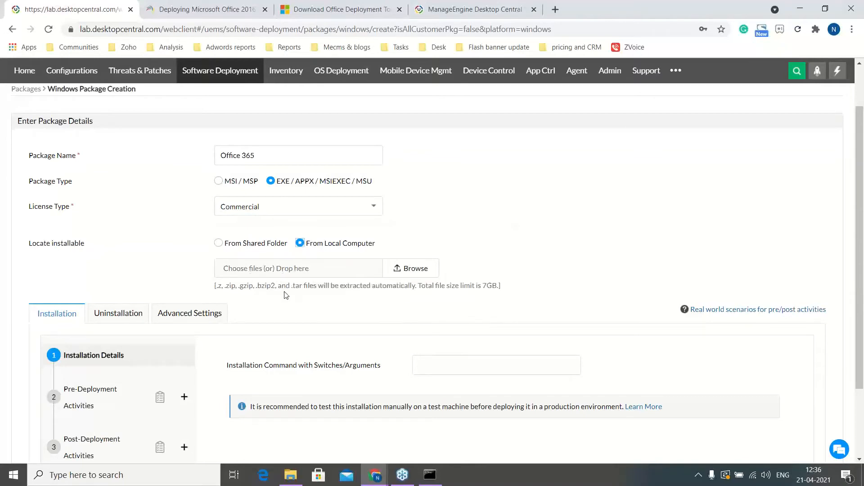
pyautogui.hotkey('alt', 'Tab')
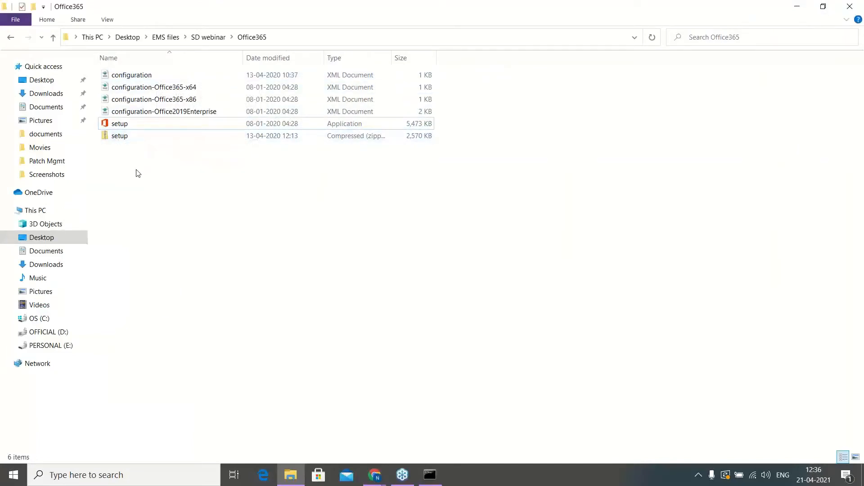
pyautogui.hotkey('alt', 'Tab')
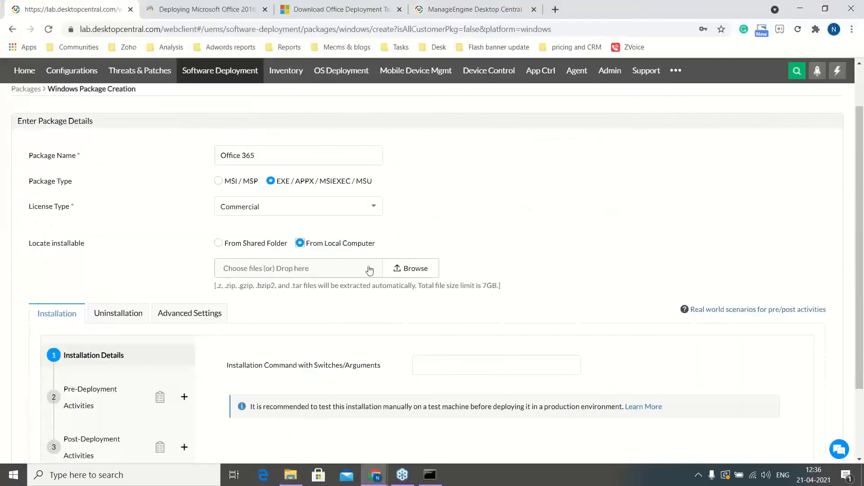
pyautogui.click(400, 269)
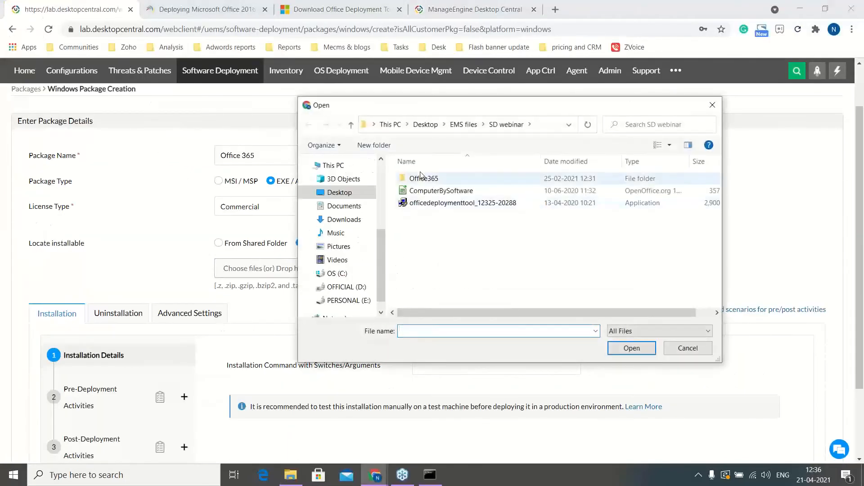
pyautogui.click(418, 239)
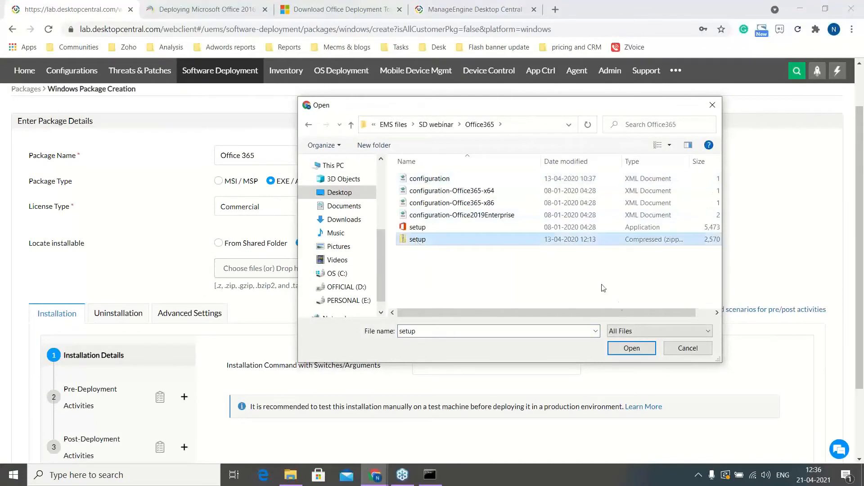
pyautogui.click(632, 349)
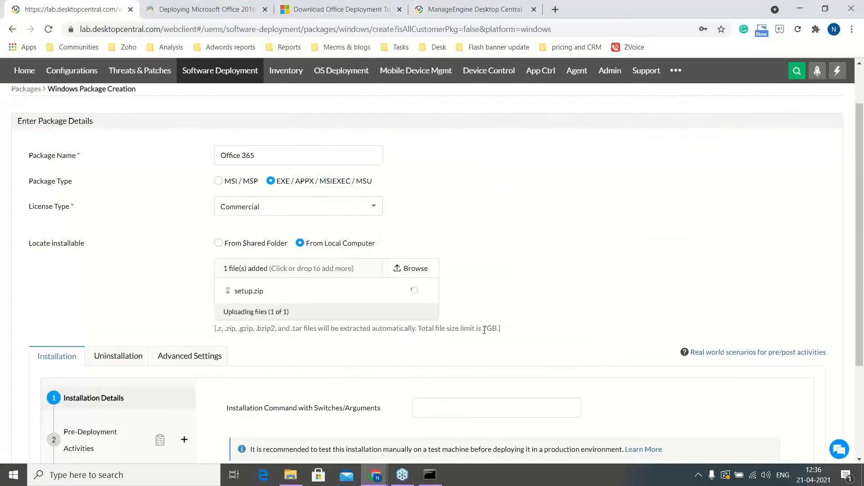
# Copy the command "<Share Path>\setup.exe /configure <Share Path>\configuration.xml" from the deployment guide and paste it as the package's installation command.
pyautogui.scroll(-3, 526, 333)
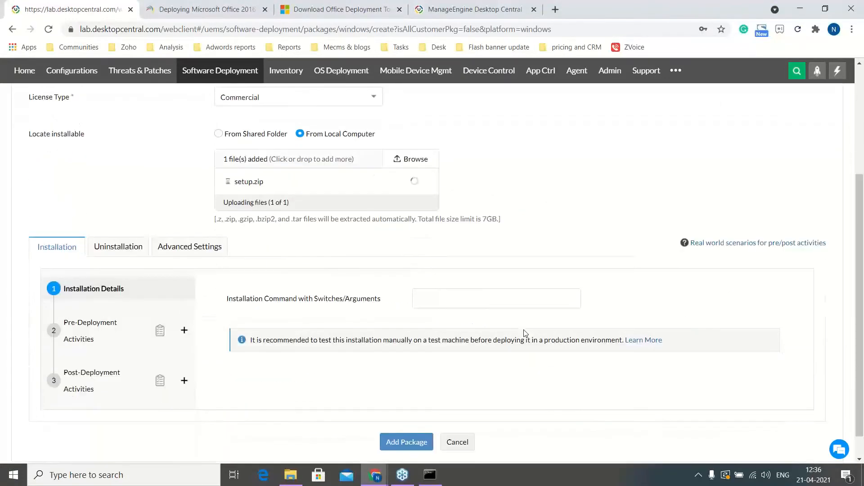
pyautogui.click(434, 292)
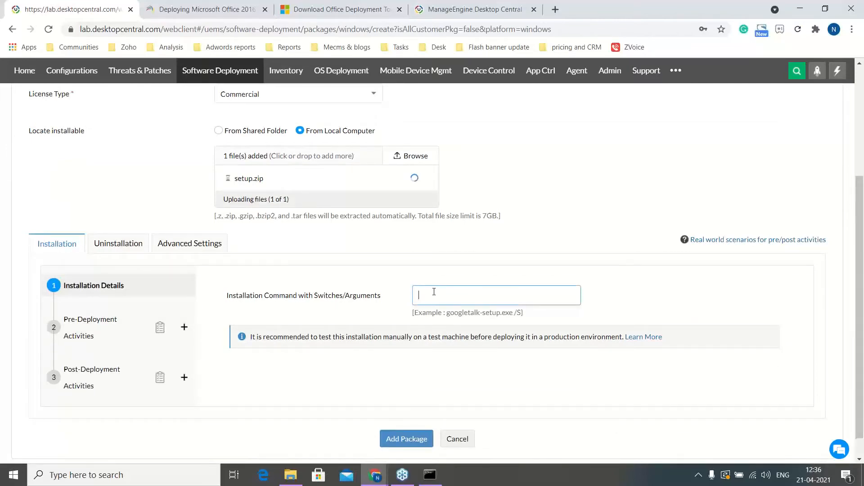
pyautogui.click(203, 9)
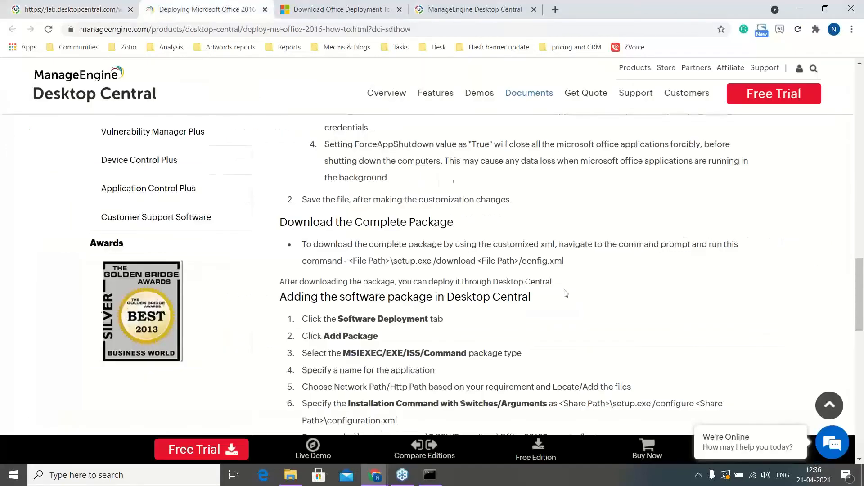
pyautogui.scroll(-2, 566, 299)
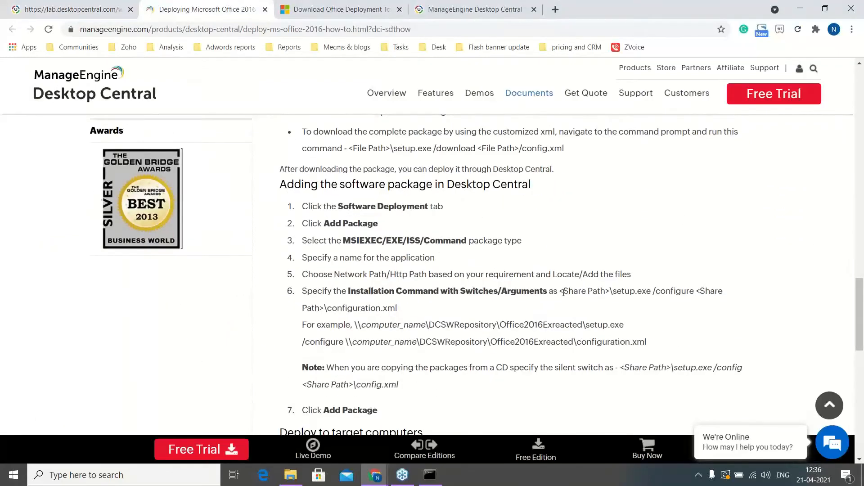
pyautogui.moveTo(560, 291); pyautogui.dragTo(611, 308)
pyautogui.hotkey('ctrl', 'c')
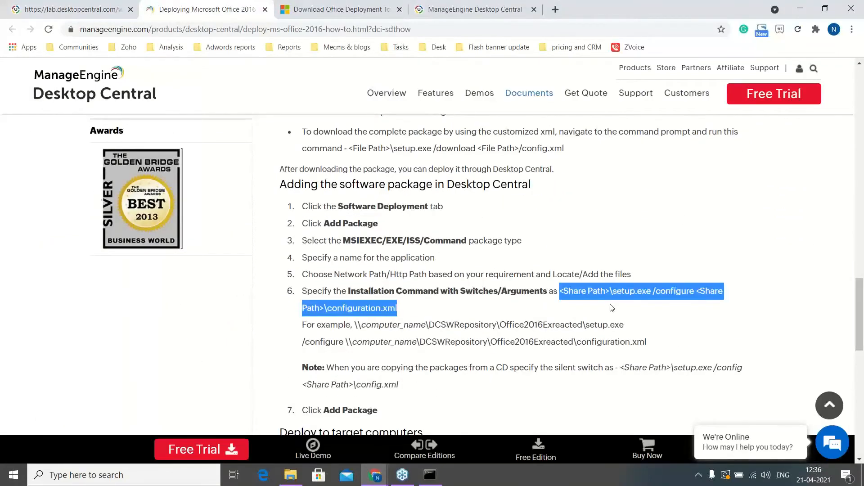
pyautogui.click(17, 4)
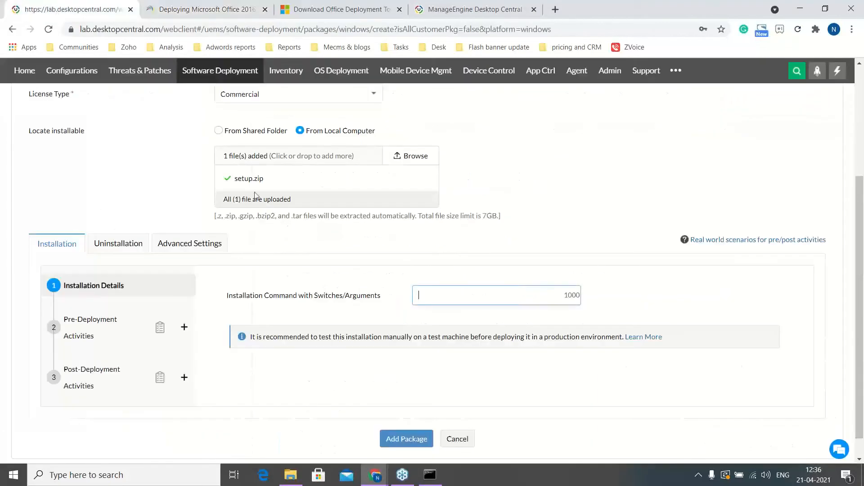
pyautogui.click(455, 295)
pyautogui.hotkey('ctrl', 'v')
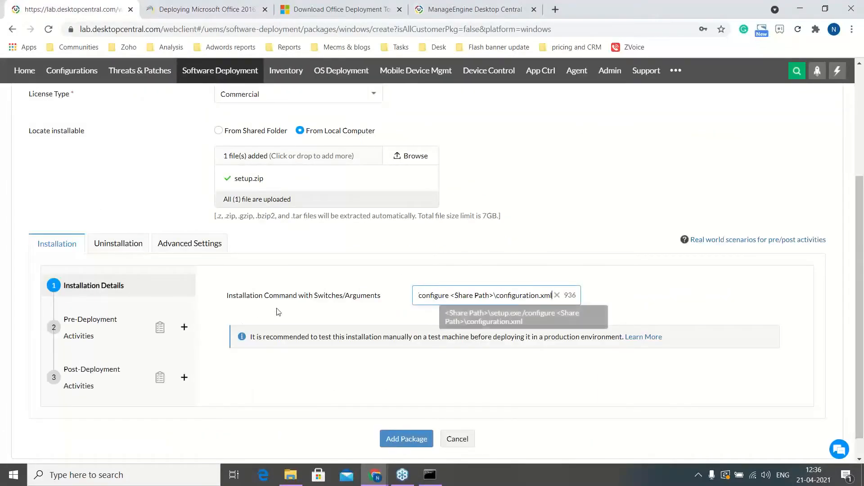
# Add the Check Software and Check Free Disk Space conditions to the package's pre-deployment activities.
pyautogui.scroll(-1, 276, 312)
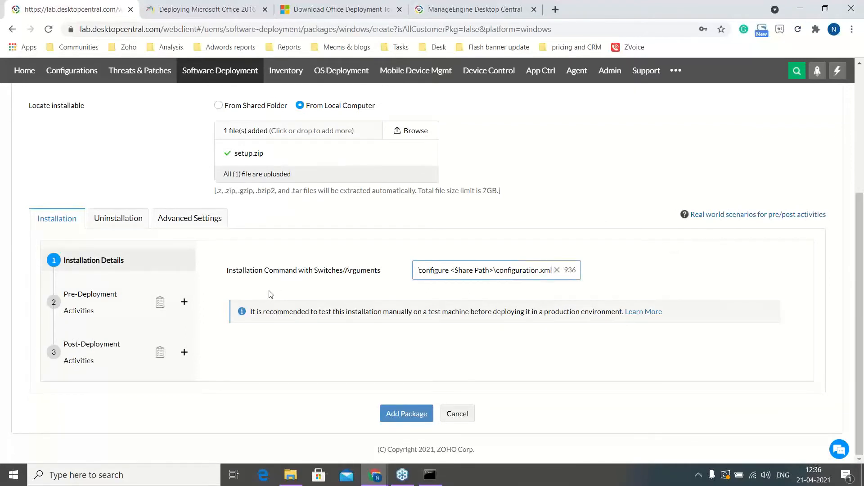
pyautogui.click(120, 312)
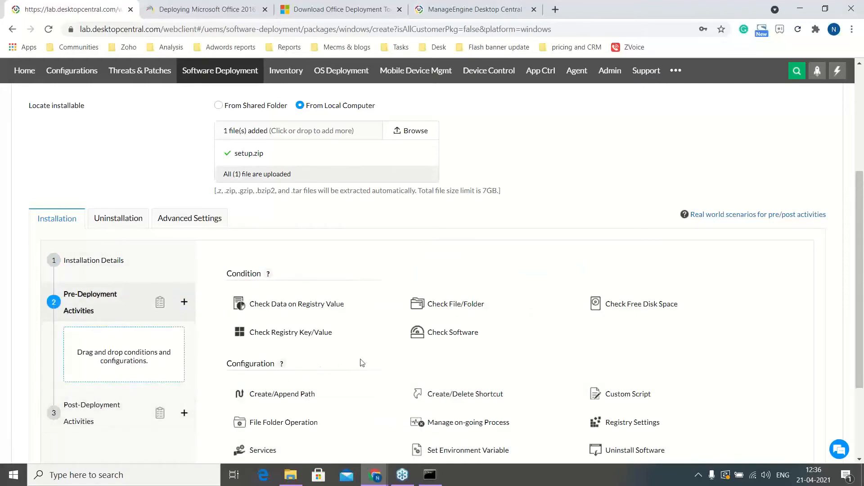
pyautogui.moveTo(439, 334)
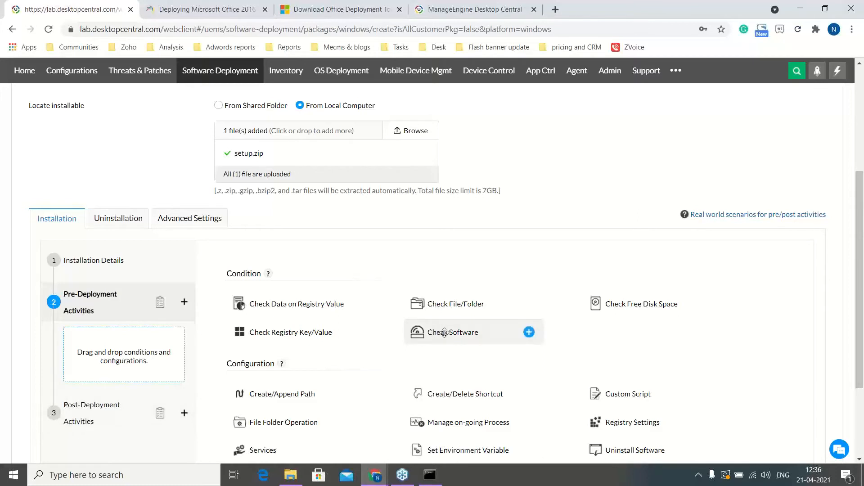
pyautogui.moveTo(464, 340); pyautogui.dragTo(139, 350)
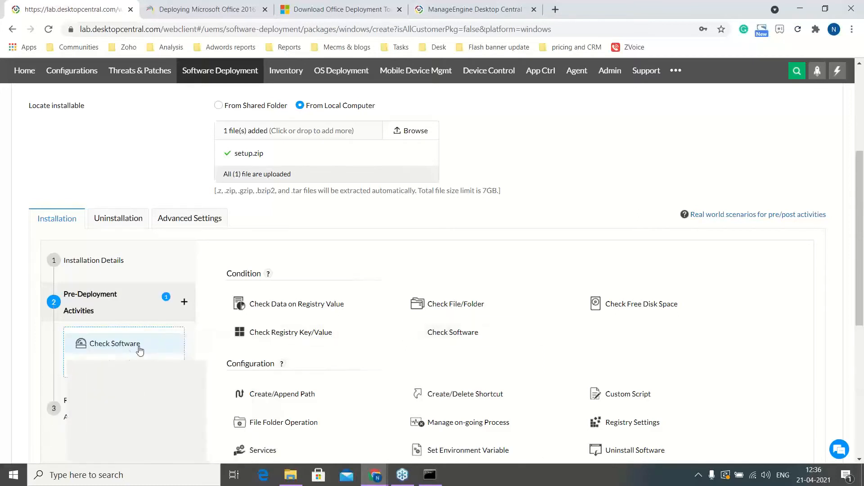
pyautogui.moveTo(601, 312)
pyautogui.moveTo(600, 311); pyautogui.dragTo(124, 351)
# Configure the free disk space check for disk C with a minimum space of 1000 MB.
pyautogui.scroll(-3, 406, 347)
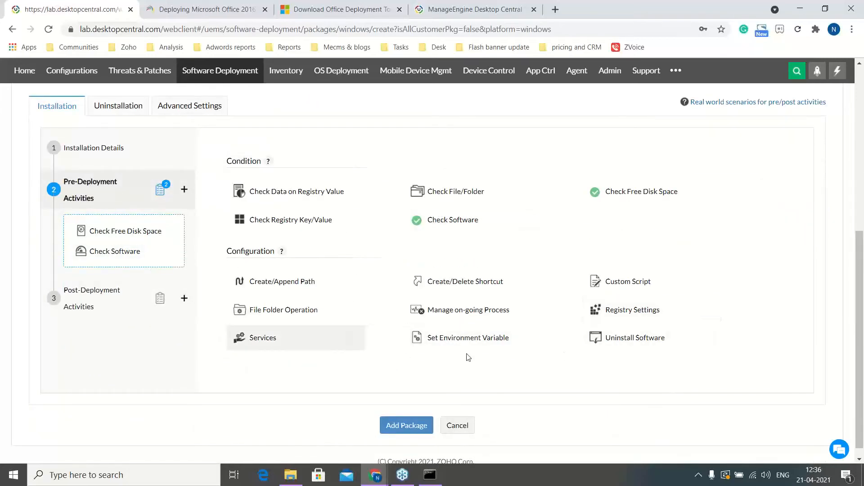
pyautogui.click(129, 235)
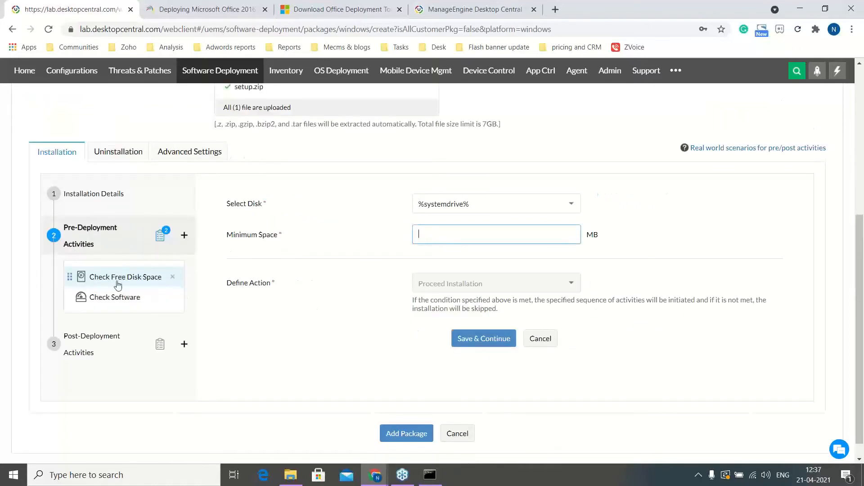
pyautogui.click(473, 206)
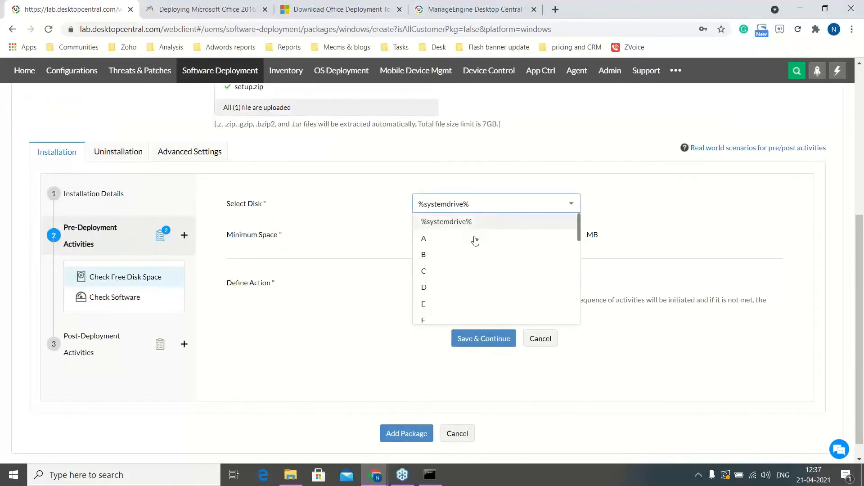
pyautogui.click(458, 268)
pyautogui.click(471, 235)
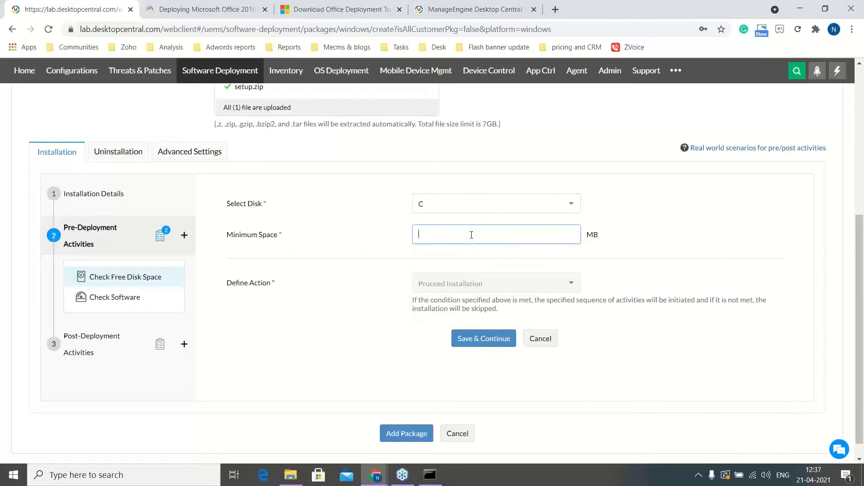
pyautogui.write('1000')
pyautogui.click(654, 234)
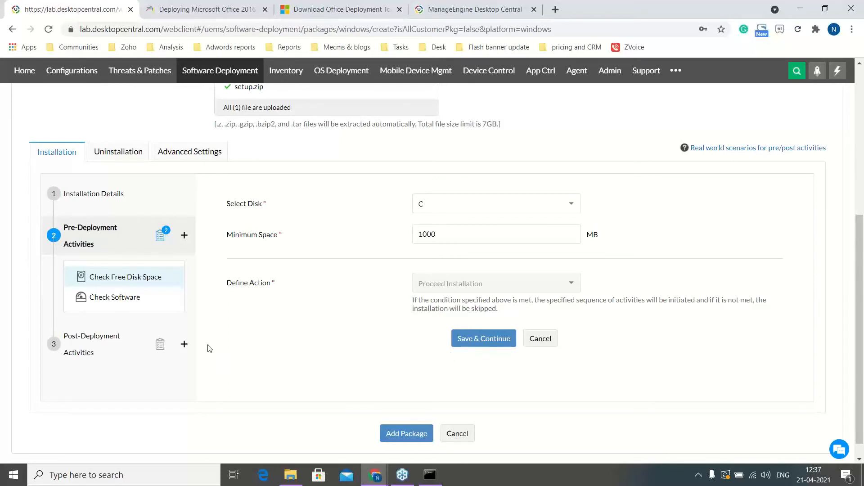
# Configure the software check with Equals for both software name and version, and Skip Installation as the action.
pyautogui.click(116, 305)
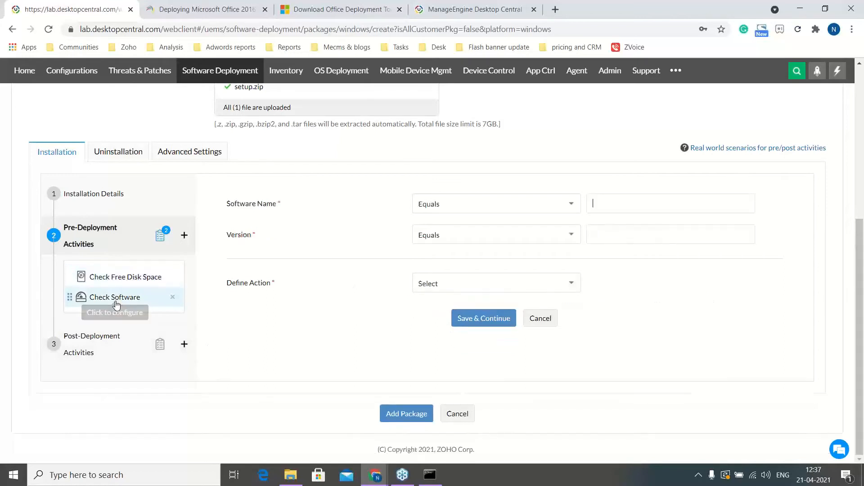
pyautogui.click(488, 209)
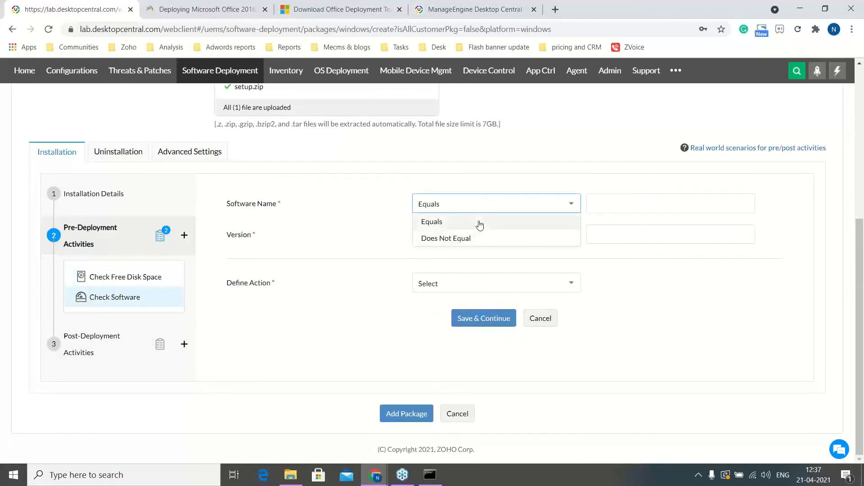
pyautogui.click(480, 225)
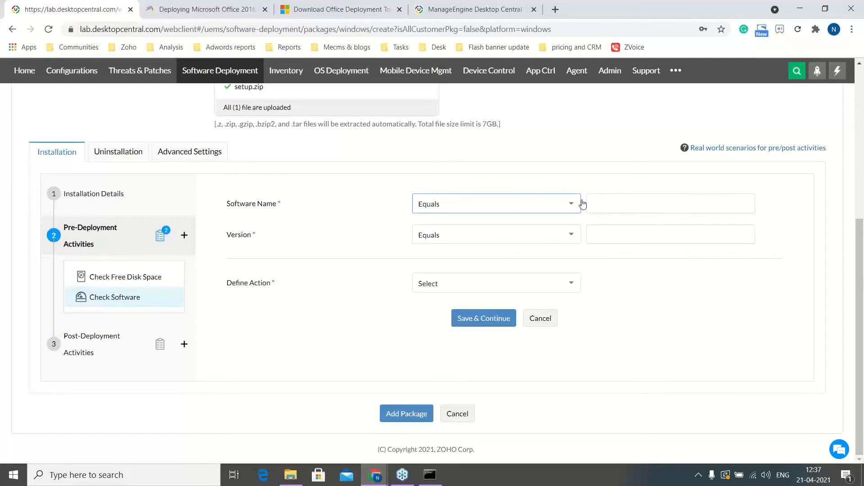
pyautogui.click(567, 236)
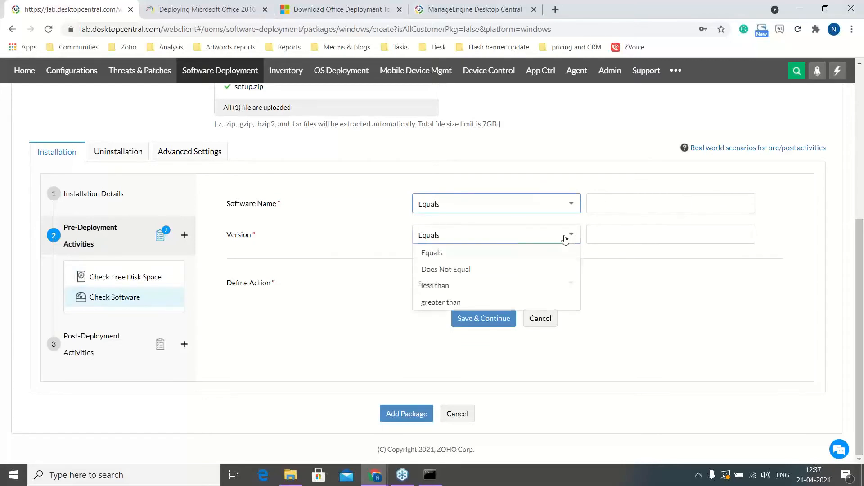
pyautogui.click(549, 252)
pyautogui.click(549, 285)
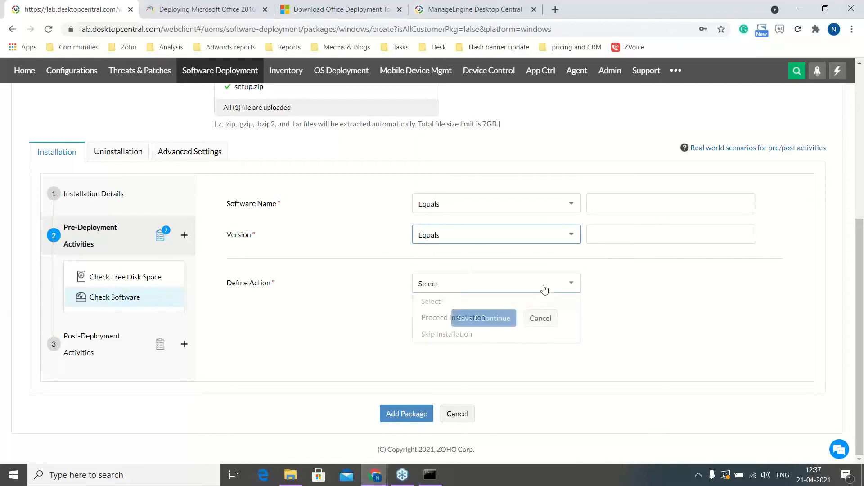
pyautogui.click(507, 336)
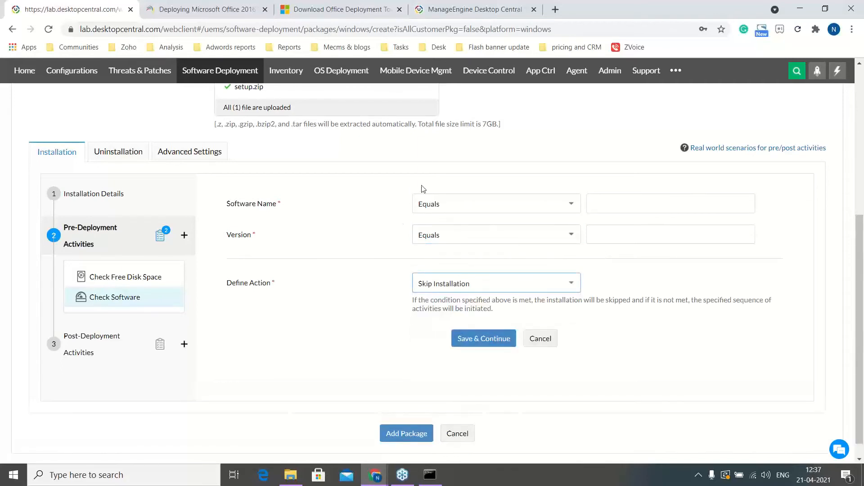
# Remove the Check Software condition from the package's pre-deployment activities and open the package's uninstallation details.
pyautogui.scroll(5, 372, 243)
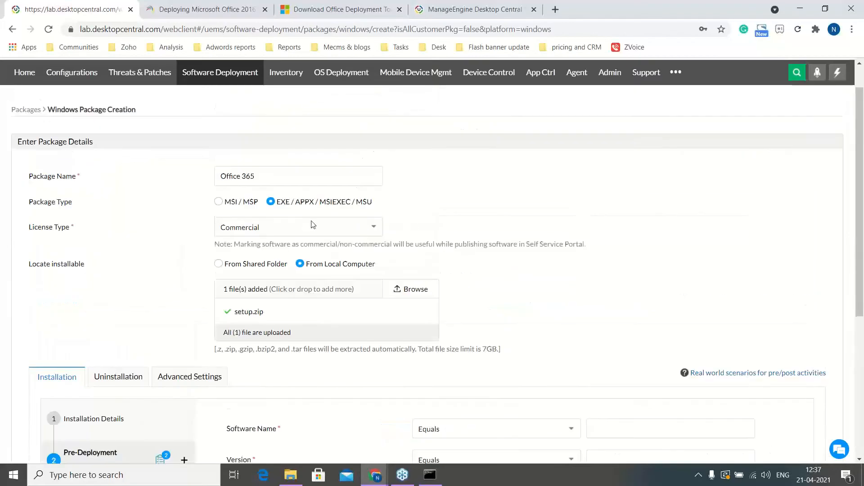
pyautogui.scroll(-5, 202, 299)
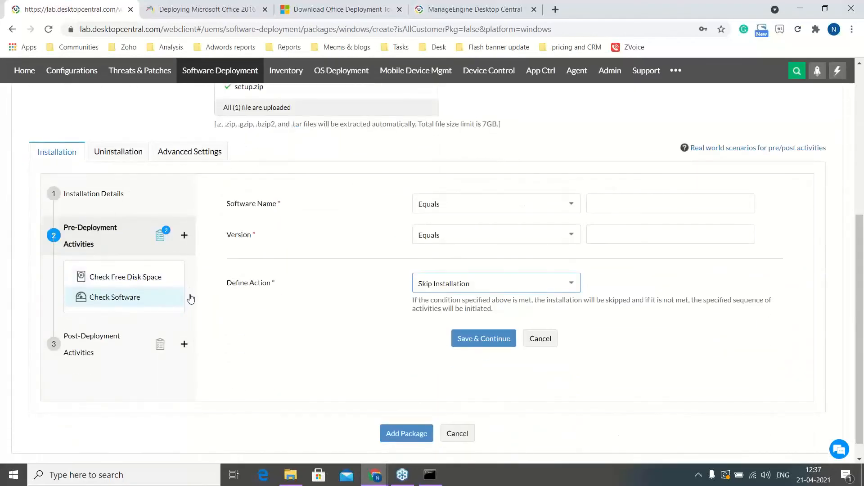
pyautogui.click(172, 299)
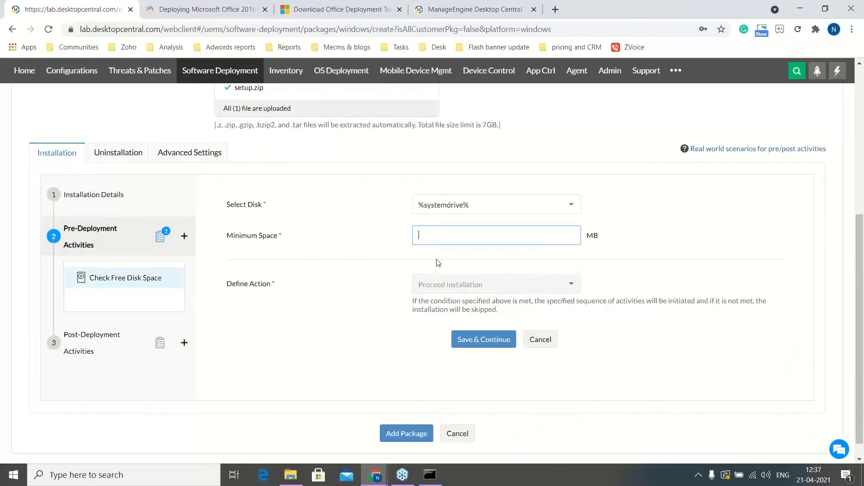
pyautogui.scroll(5, 436, 262)
pyautogui.scroll(-3, 225, 265)
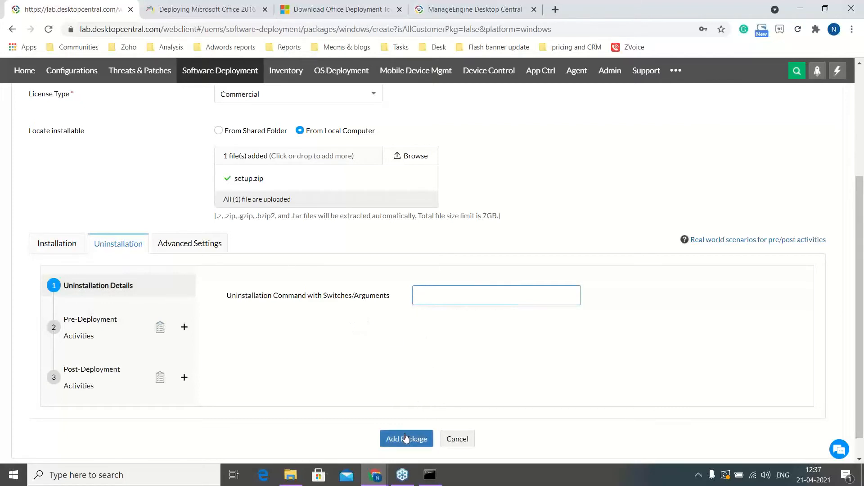
# Return to the Software Deployment package list and filter it by the package name "Office 365".
pyautogui.click(231, 71)
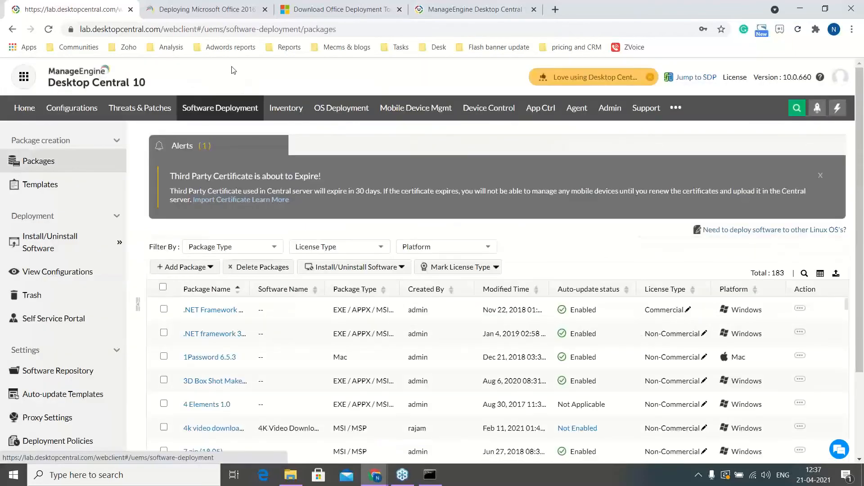
pyautogui.click(804, 274)
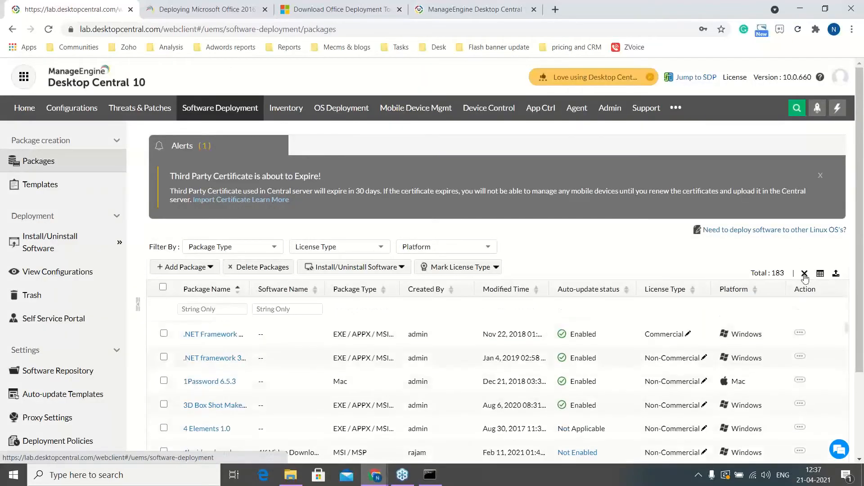
pyautogui.click(233, 310)
pyautogui.write('Office ')
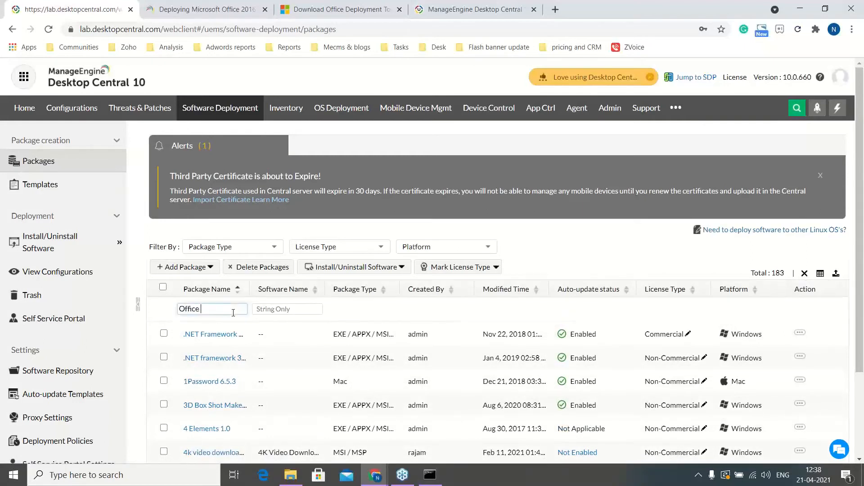
pyautogui.write('365')
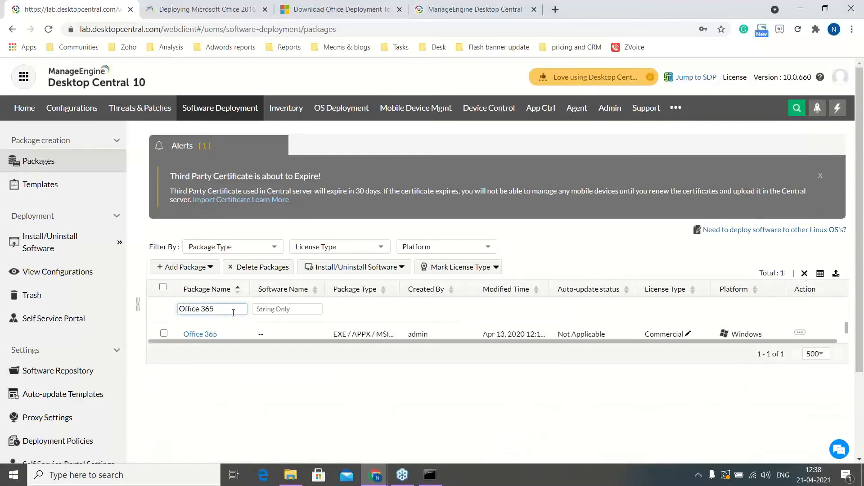
# Start a computer Install/Uninstall Software configuration for the existing Office 365 package.
pyautogui.click(163, 333)
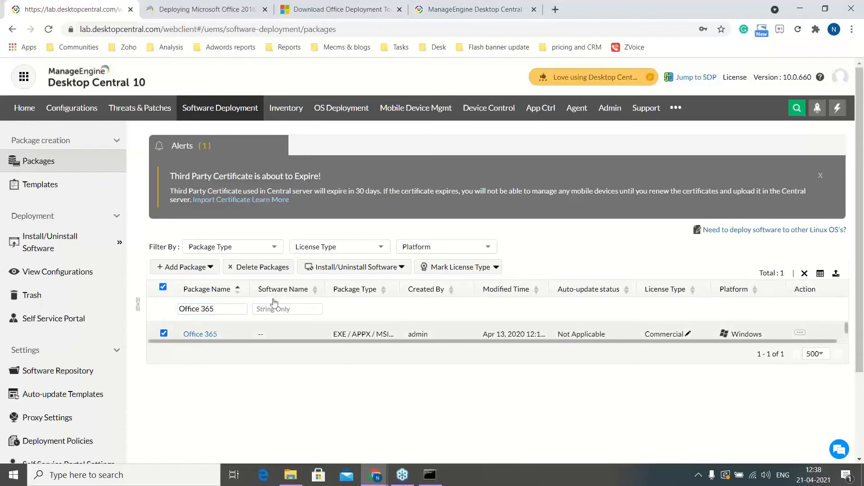
pyautogui.click(358, 268)
pyautogui.click(356, 325)
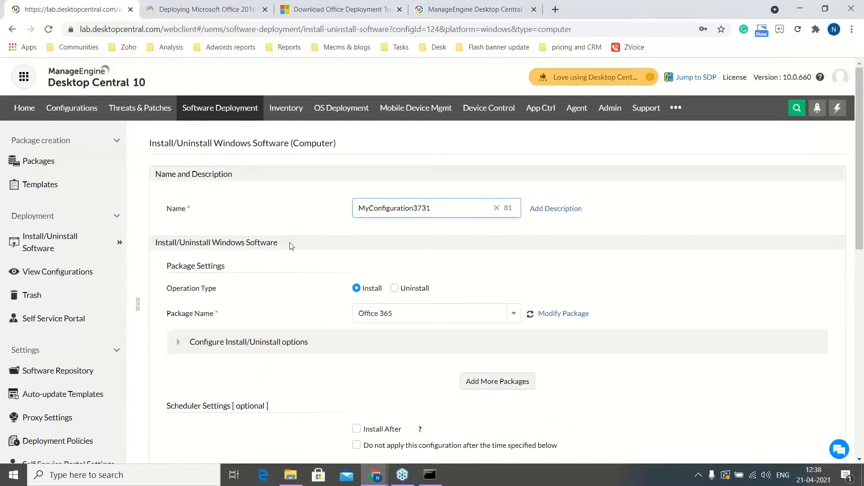
# Enable the Install After option and the option to stop applying the configuration after a specified time.
pyautogui.scroll(-4, 287, 286)
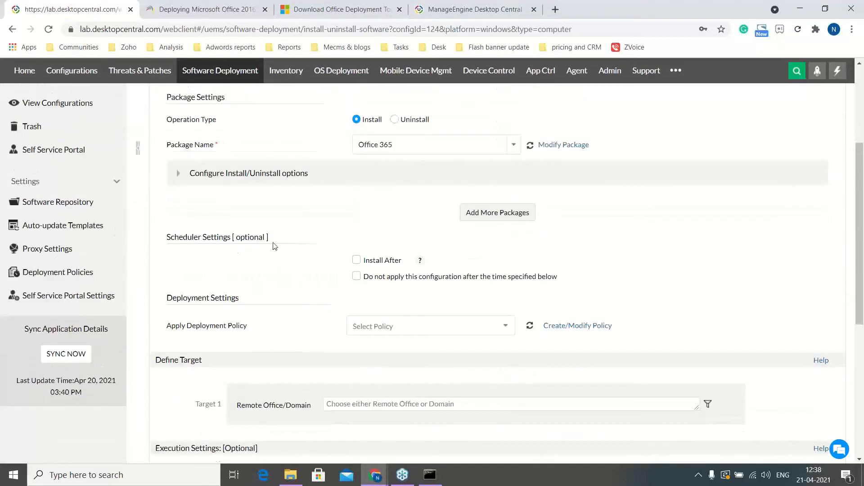
pyautogui.click(357, 261)
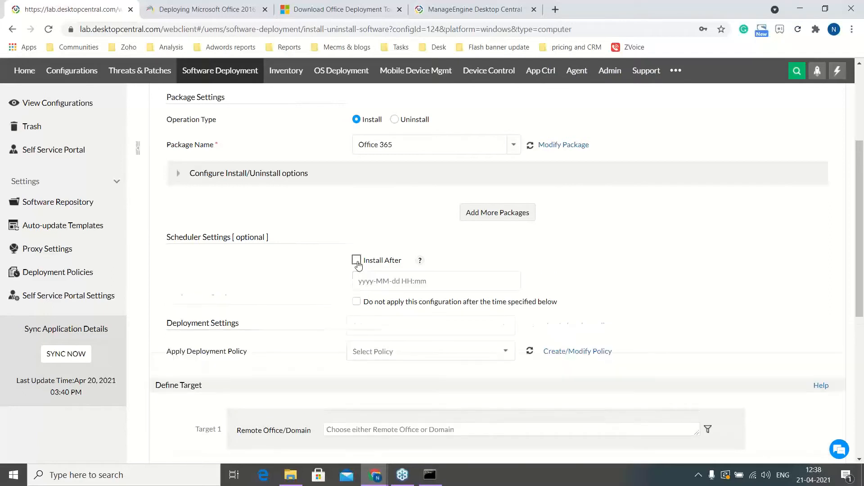
pyautogui.click(358, 302)
pyautogui.scroll(-1, 303, 324)
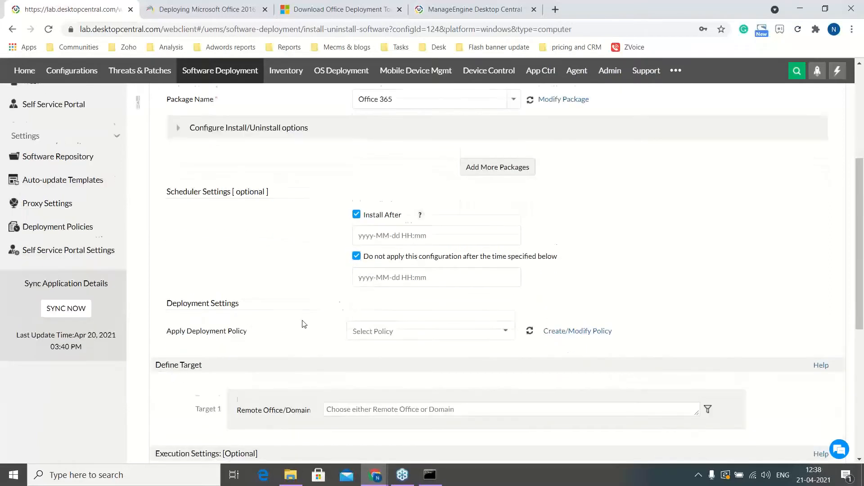
# Apply the Seminar deployment policy to the Office 365 configuration.
pyautogui.click(372, 320)
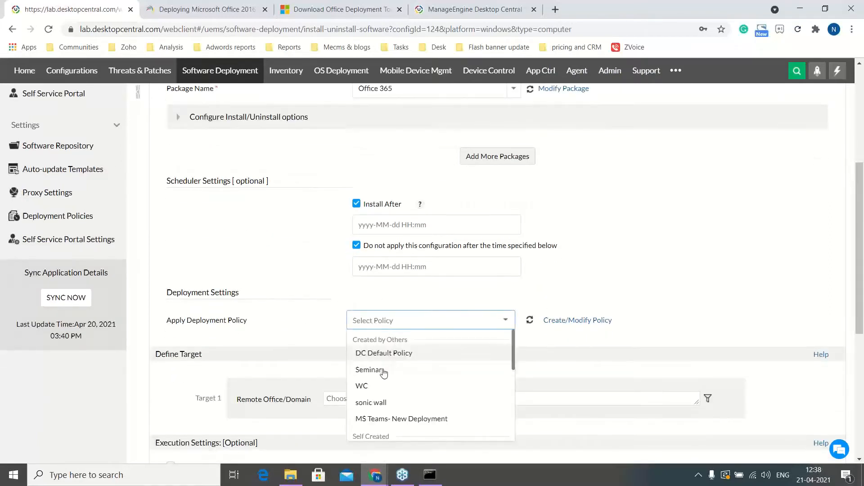
pyautogui.click(369, 370)
pyautogui.scroll(-1, 412, 282)
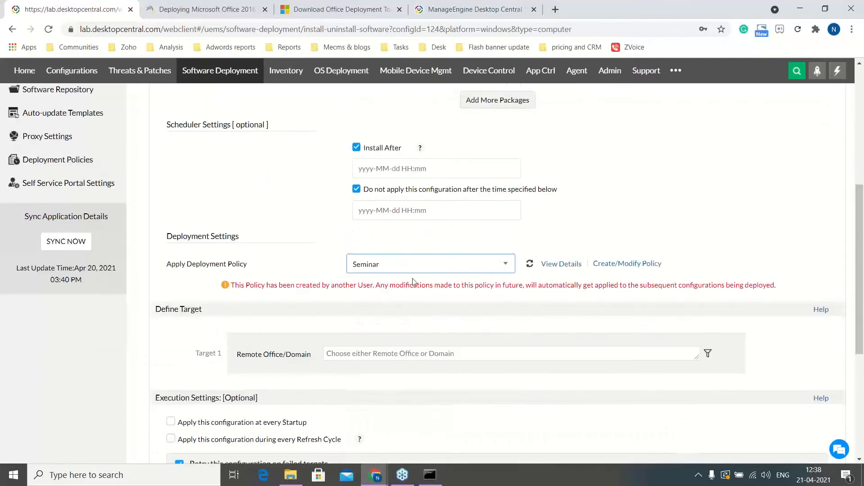
# Define the deployment target as the remote offices Local Office, ZOHO - Singapore and Phonix.
pyautogui.scroll(-1, 276, 341)
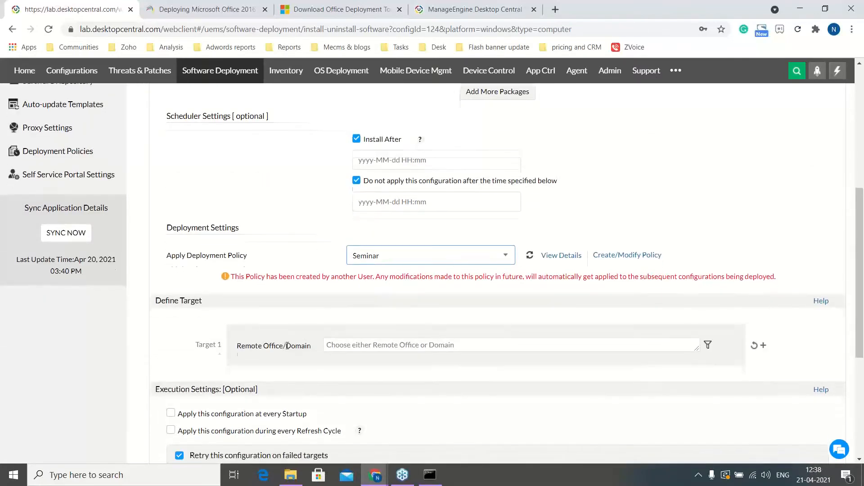
pyautogui.click(414, 298)
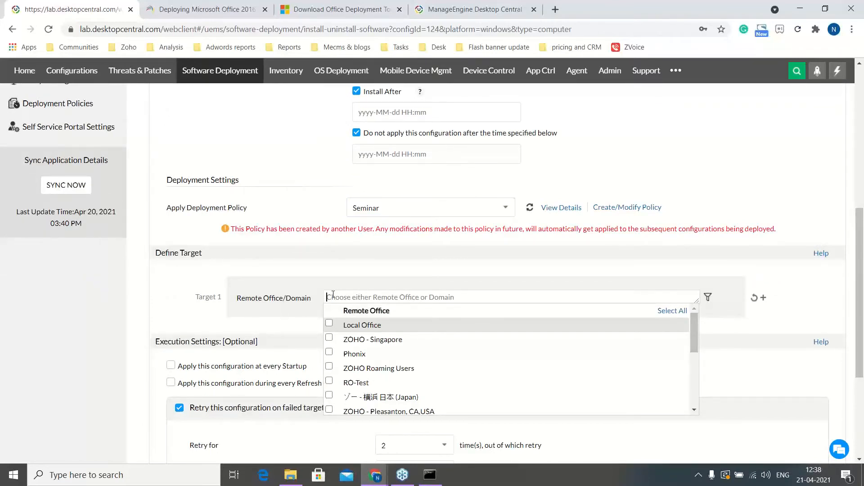
pyautogui.click(329, 323)
pyautogui.click(330, 339)
pyautogui.click(329, 353)
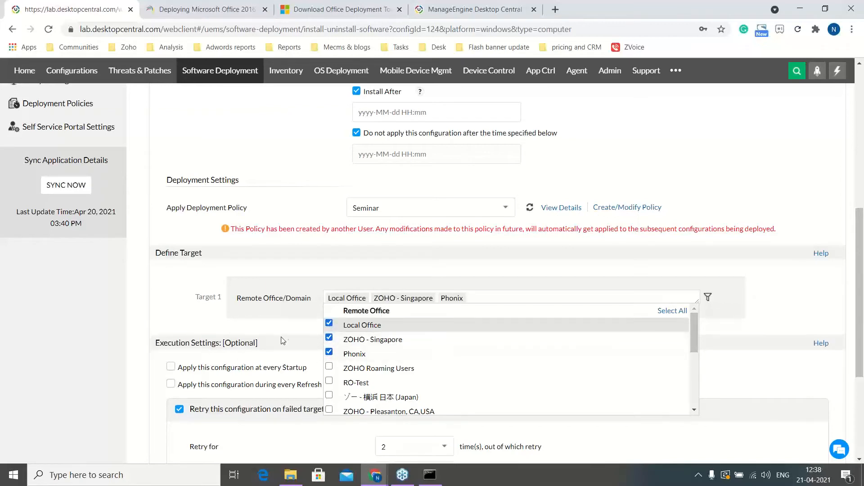
# Set the target's computer filter to Custom Group and review the optional execution settings.
pyautogui.click(708, 299)
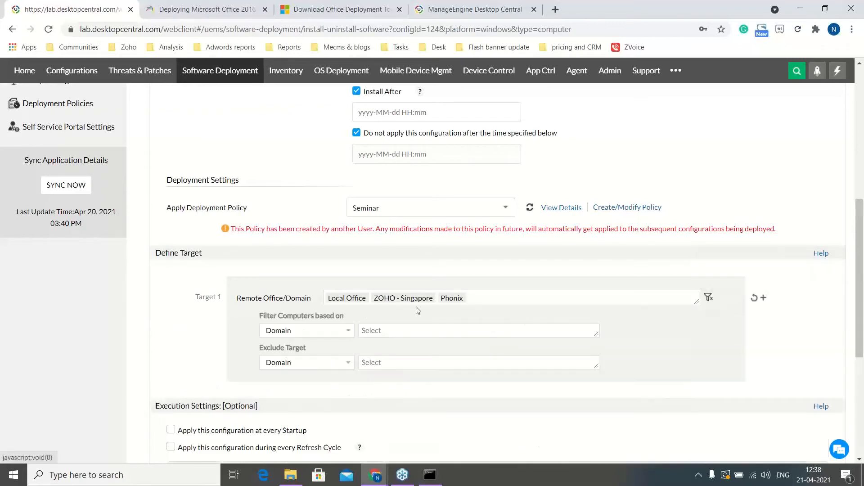
pyautogui.click(306, 331)
pyautogui.click(296, 386)
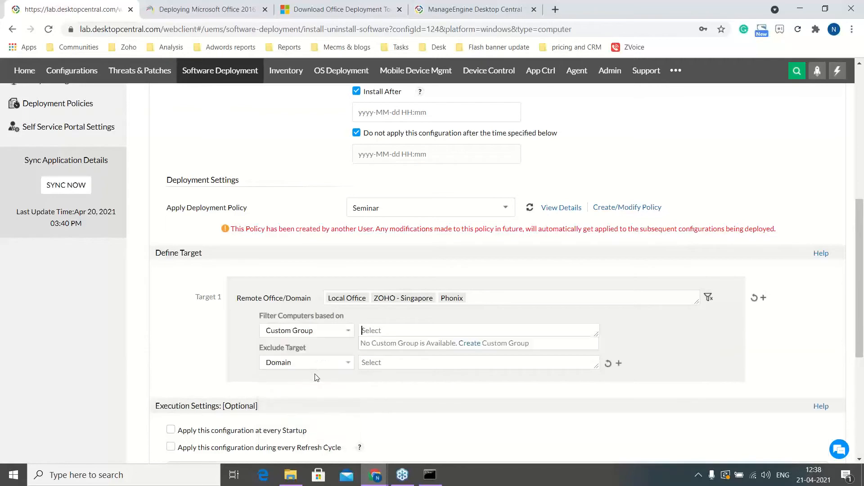
pyautogui.scroll(-4, 687, 327)
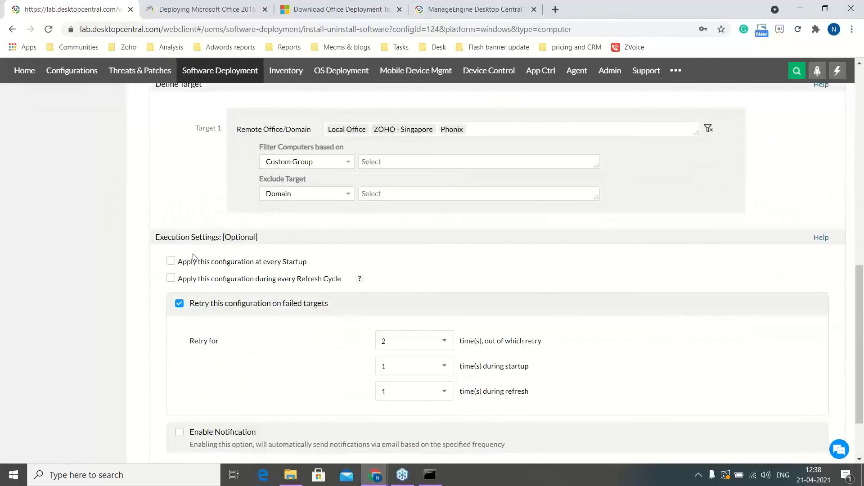
pyautogui.scroll(-2, 271, 331)
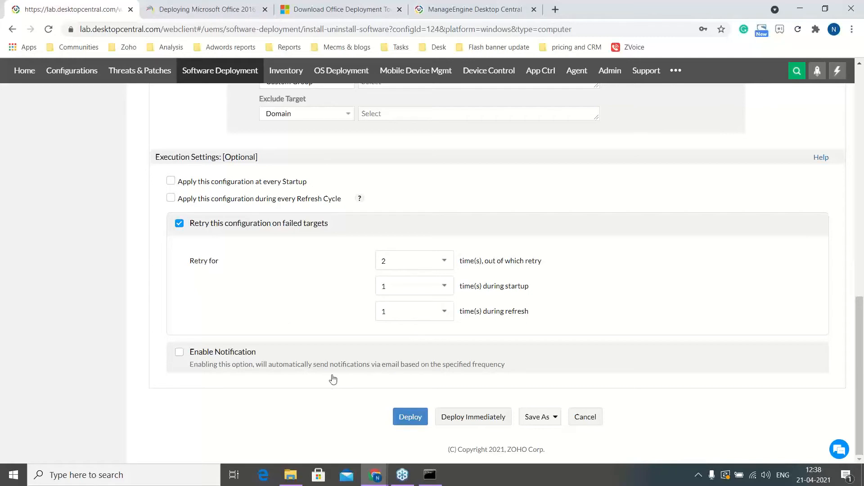
# Switch to the Software Deployment webinar presentation in Zoho Show and advance to the slide on restricting non-business applications.
pyautogui.hotkey('alt', 'Tab')
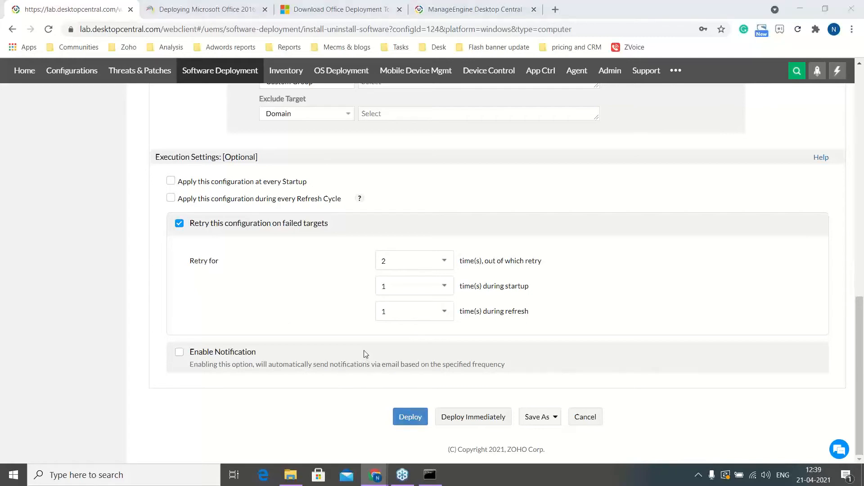
pyautogui.hotkey('alt', 'Tab')
pyautogui.hotkey('alt', 'Tab')
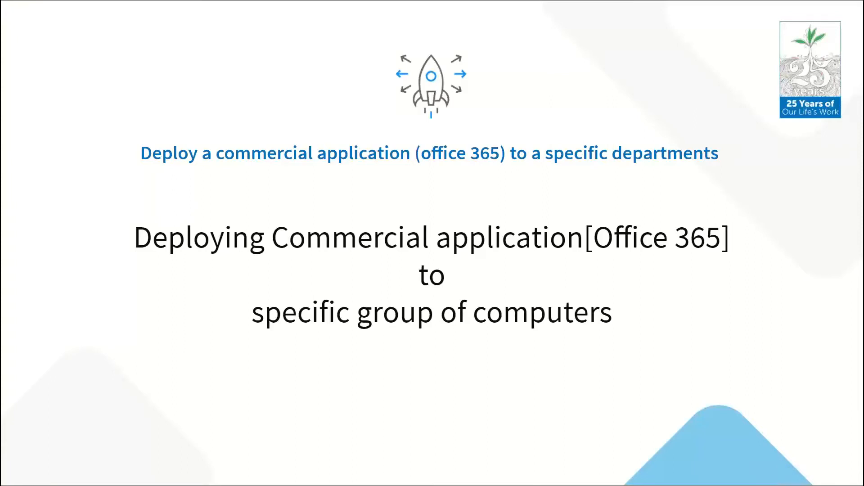
pyautogui.press('Right')
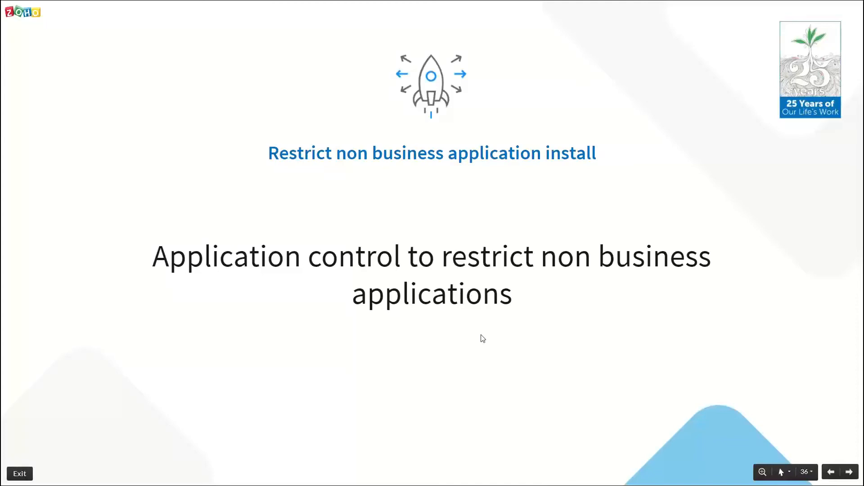
# Switch back to Desktop Central and start a new blacklist in App Ctrl's Application Groups.
pyautogui.hotkey('alt', 'Tab')
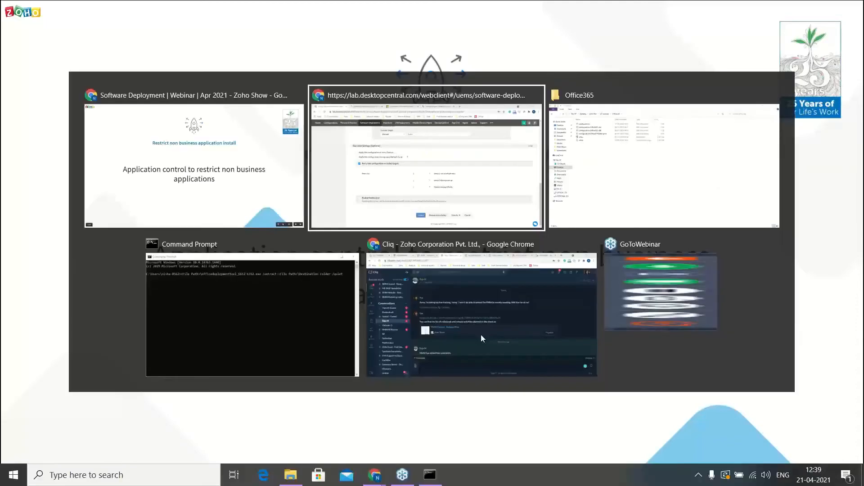
pyautogui.scroll(10, 518, 216)
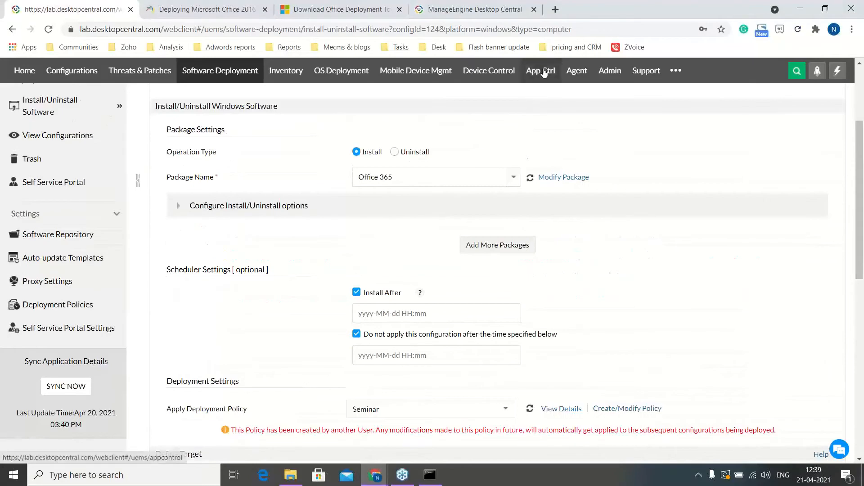
pyautogui.click(545, 72)
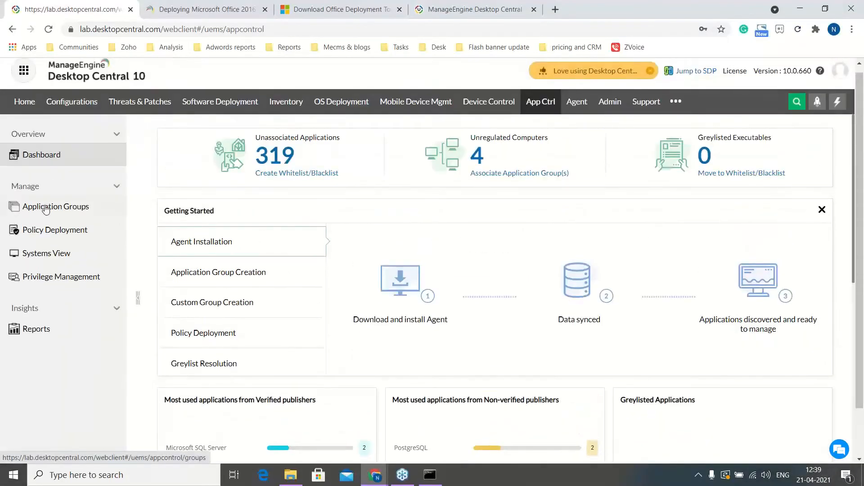
pyautogui.click(47, 210)
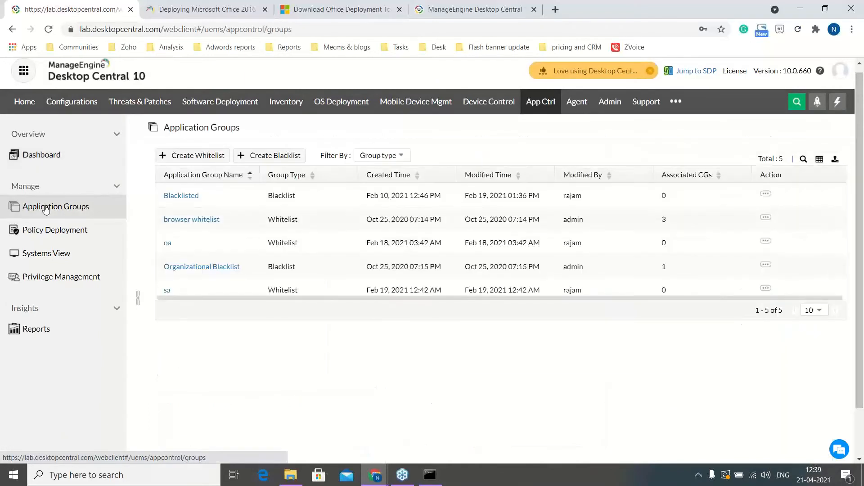
pyautogui.click(257, 157)
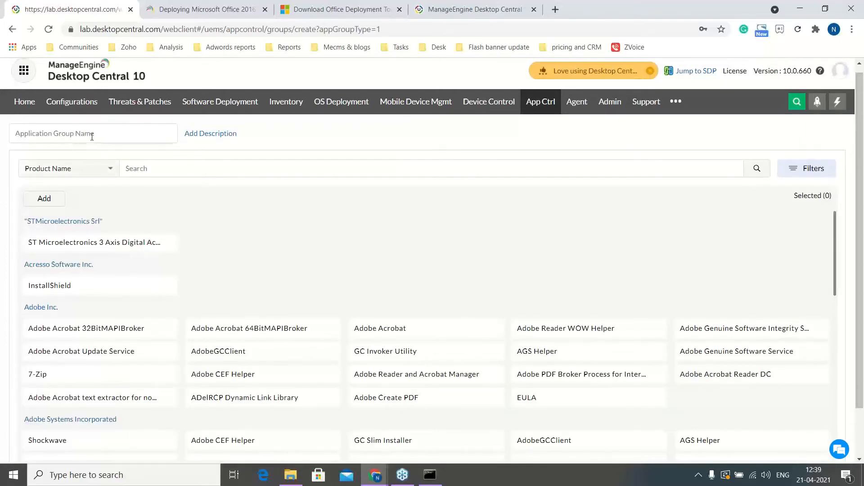
# Select Adobe Acrobat 64BitMAPIBroker, AdobeGCClient and Adobe Create PDF for the blacklist and look through the remaining vendors' applications.
pyautogui.click(232, 336)
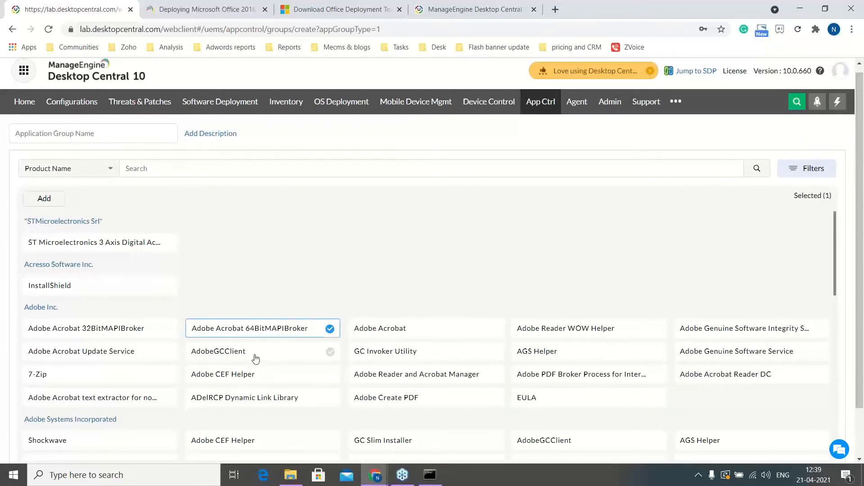
pyautogui.click(254, 357)
pyautogui.click(413, 399)
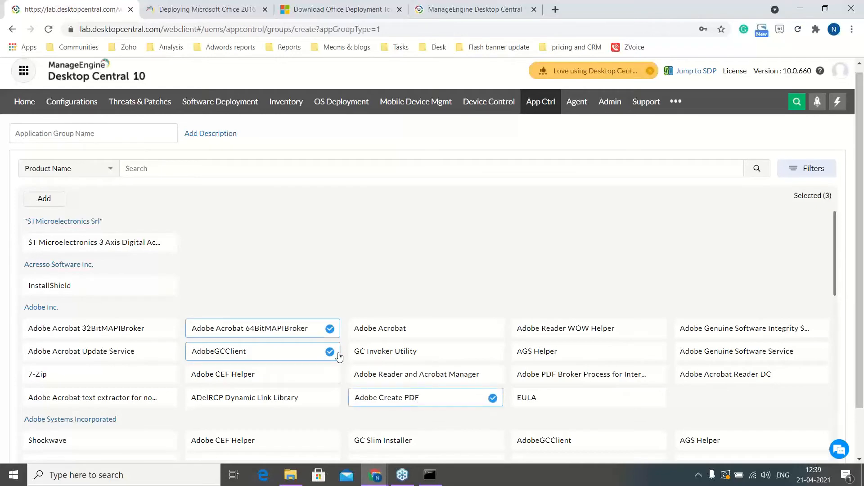
pyautogui.scroll(-3, 354, 333)
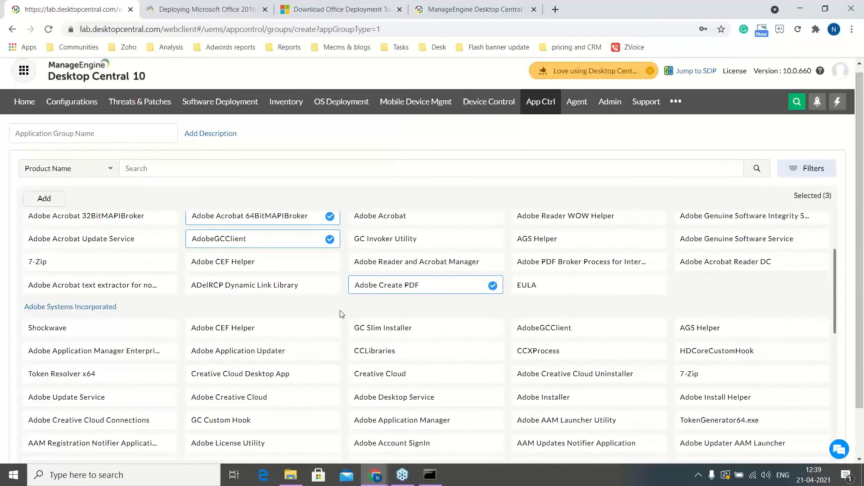
pyautogui.scroll(-10, 339, 311)
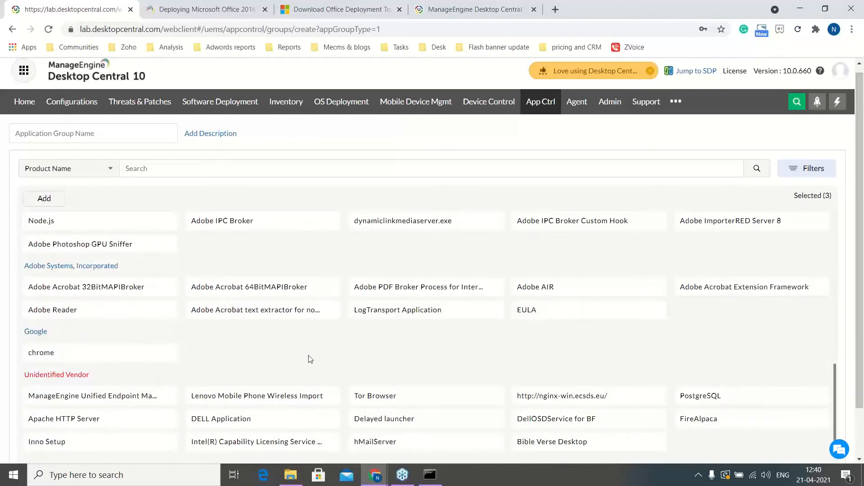
# Switch to the Software Deployment presentation in Zoho Show and advance to the slide on helping users install applications themselves.
pyautogui.hotkey('alt', 'Tab')
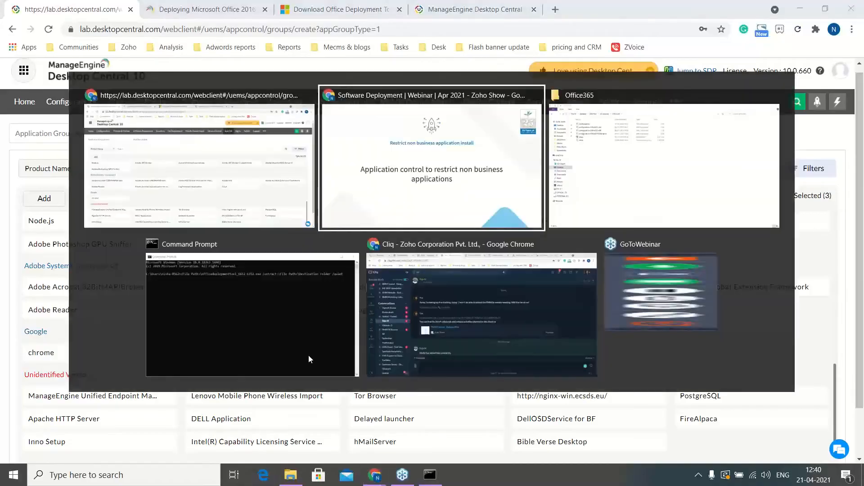
pyautogui.press('Right')
pyautogui.press('Right')
pyautogui.press('Right')
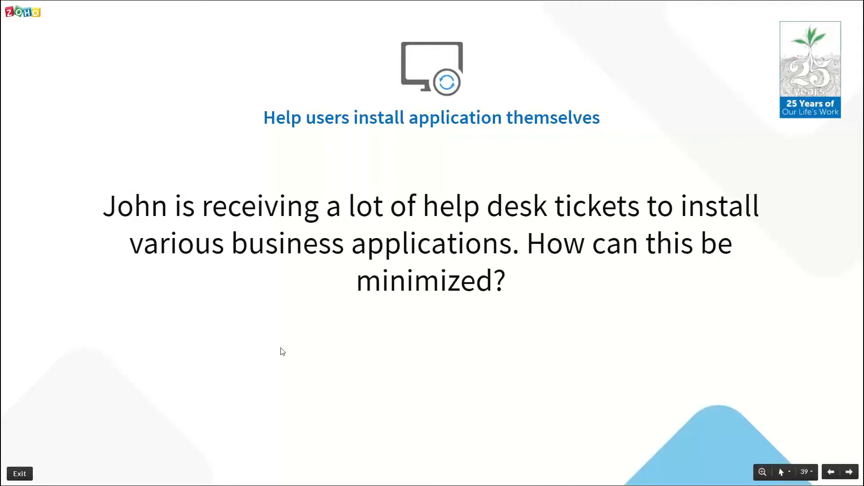
# Switch back to Desktop Central and start publishing software packages in Software Deployment's Self Service Portal.
pyautogui.hotkey('alt', 'Tab')
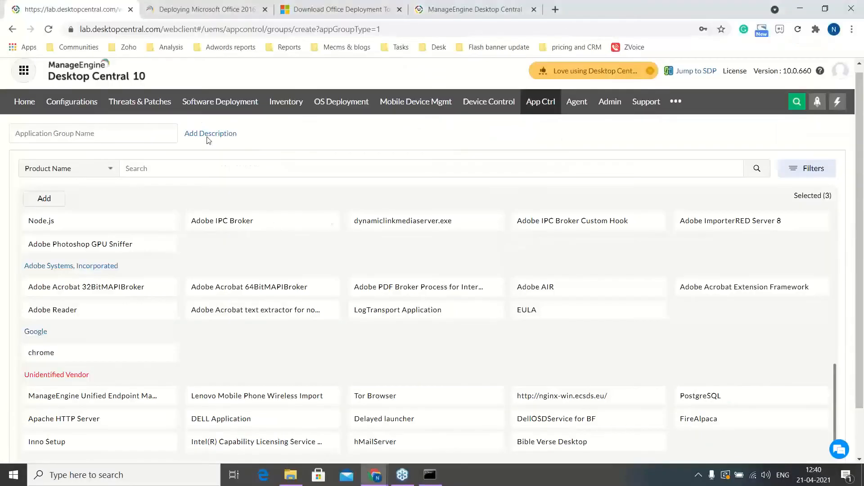
pyautogui.click(228, 108)
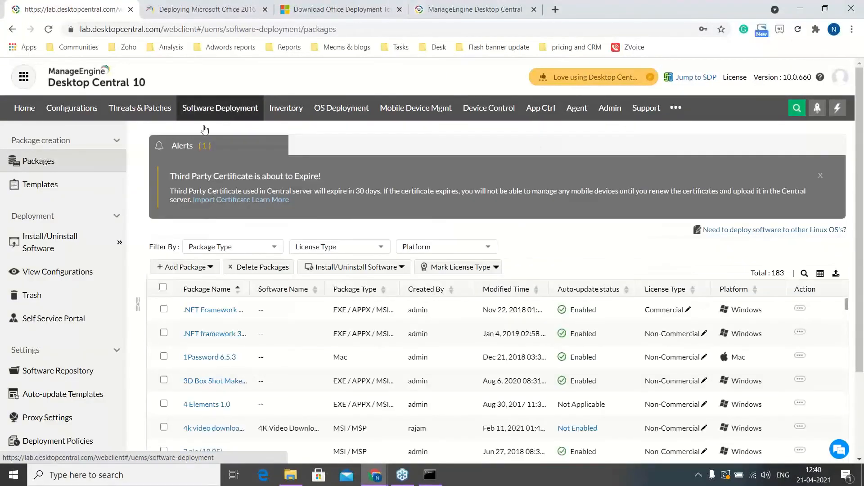
pyautogui.click(28, 322)
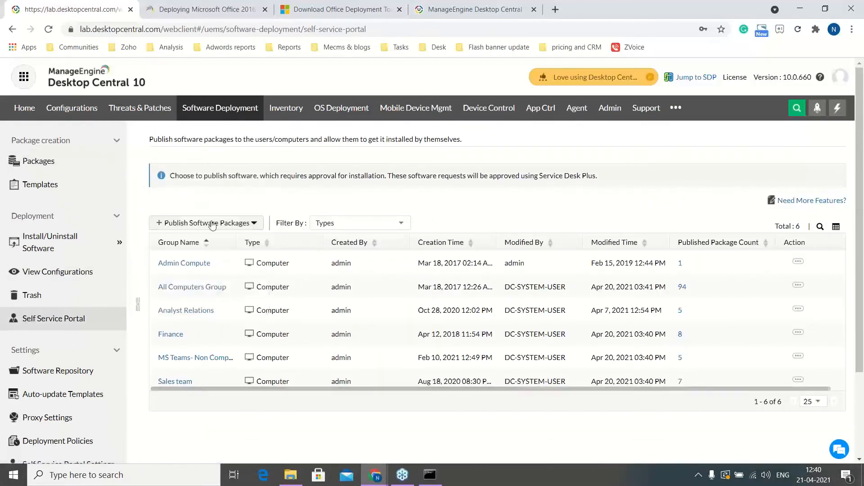
pyautogui.moveTo(213, 225)
pyautogui.click(200, 248)
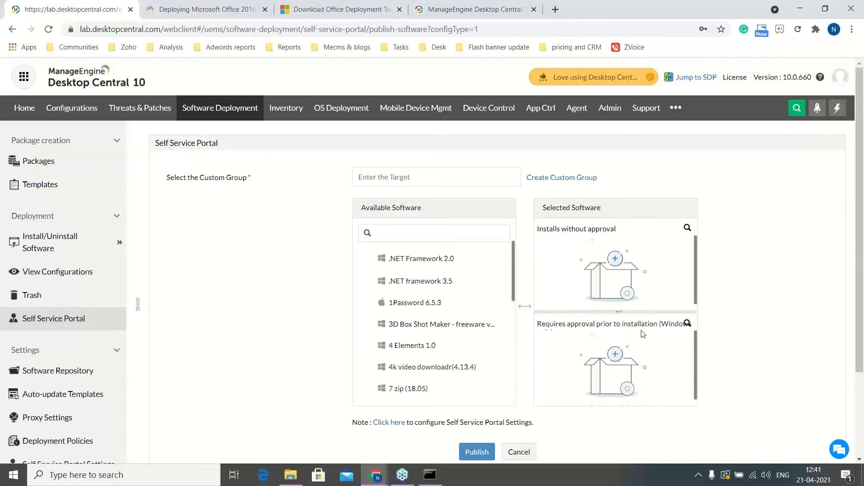
# Set 1Password 6.5.3, 3D Box Shot Maker and .NET framework 3.5 to install without approval, and 4k video downloadr(4.13.4) to require approval.
pyautogui.click(428, 303)
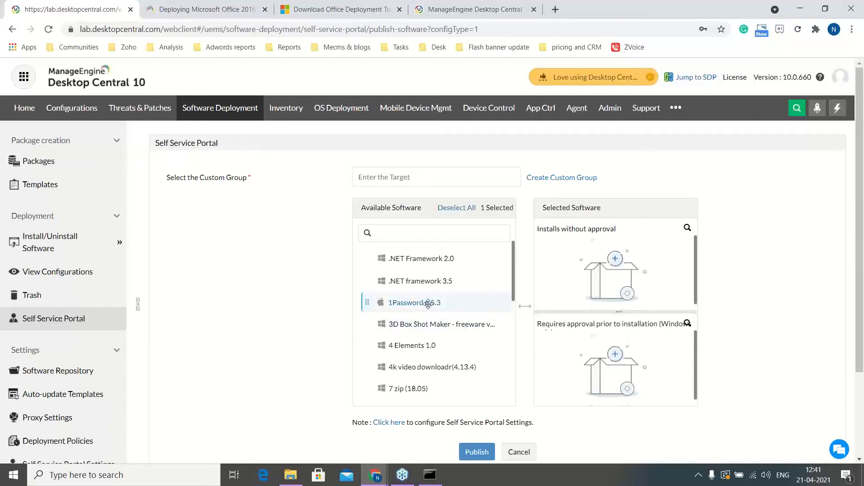
pyautogui.moveTo(428, 302); pyautogui.dragTo(630, 267)
pyautogui.moveTo(409, 351); pyautogui.dragTo(585, 353)
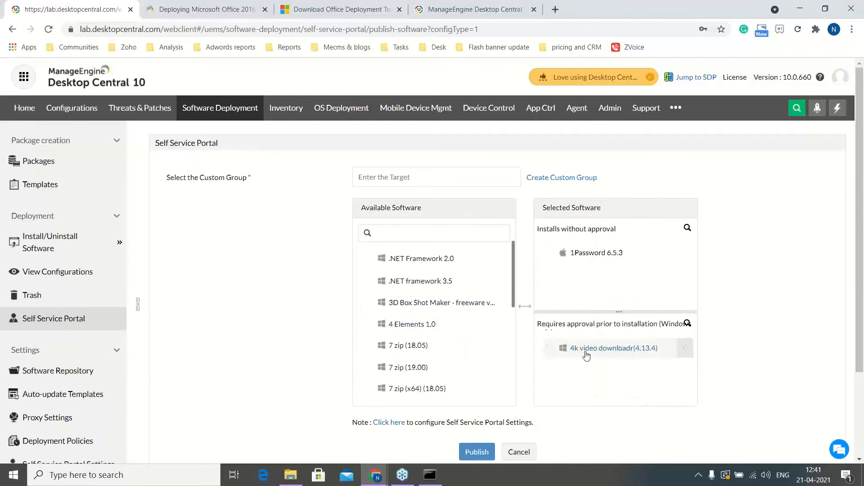
pyautogui.moveTo(450, 306); pyautogui.dragTo(617, 283)
pyautogui.moveTo(438, 285); pyautogui.dragTo(608, 294)
# Try to choose an existing custom group as the publishing target, then dismiss the offer to modify its packages.
pyautogui.click(380, 176)
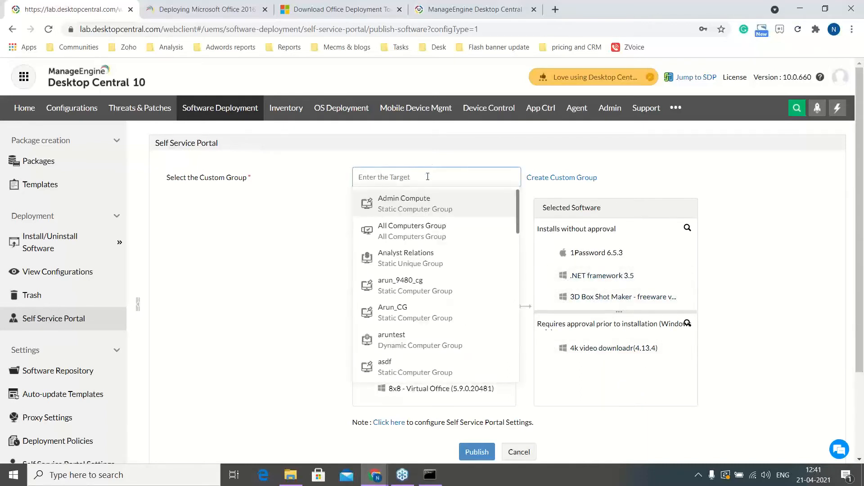
pyautogui.click(432, 216)
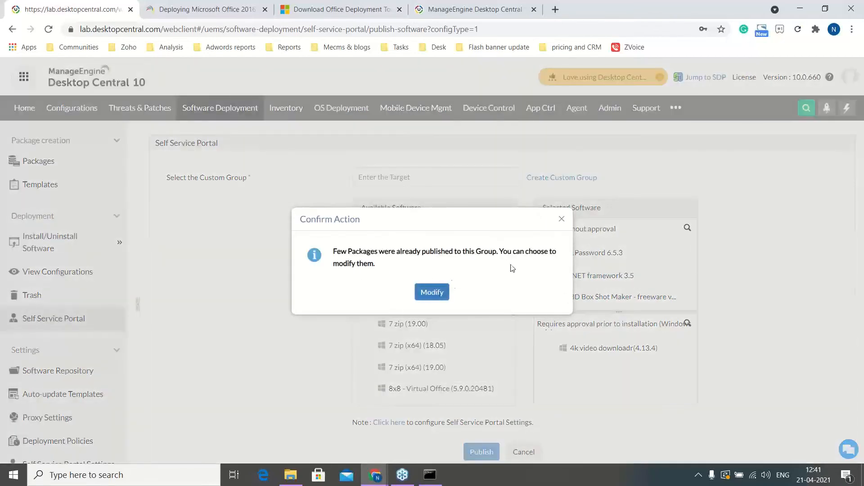
pyautogui.click(561, 219)
# Add 7 zip (x64) (18.05) to the software that requires approval prior to installation.
pyautogui.scroll(-2, 465, 301)
pyautogui.moveTo(465, 301); pyautogui.dragTo(599, 312)
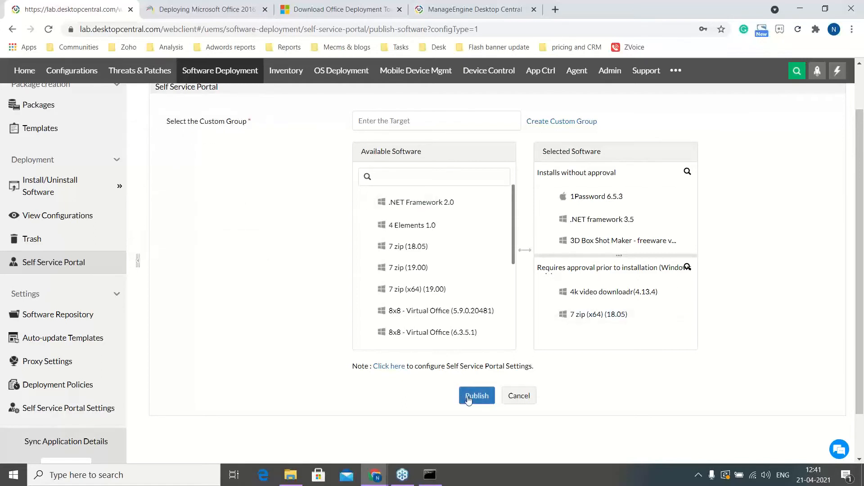
pyautogui.scroll(1, 486, 301)
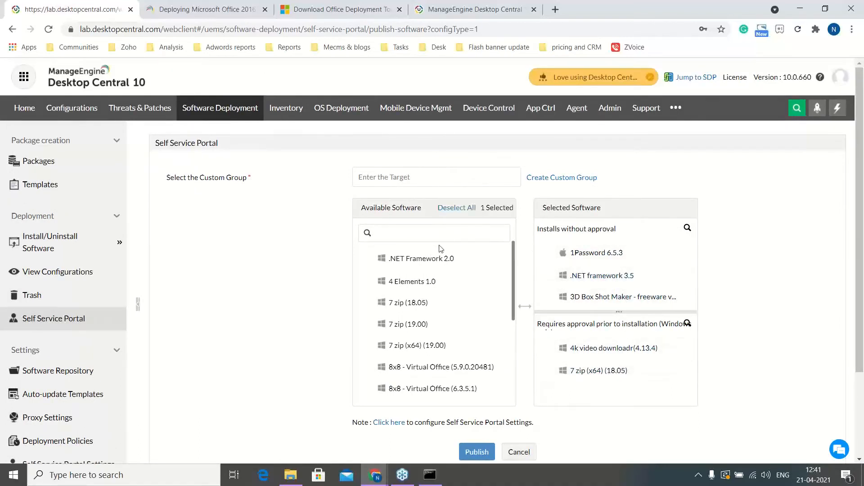
# Switch to the Zoho Show presentation and advance to the Self-service portal slide.
pyautogui.hotkey('alt', 'Tab')
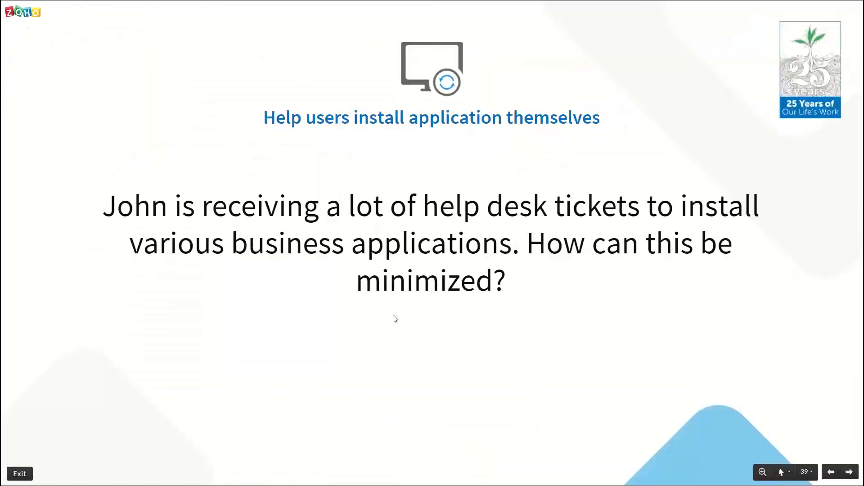
pyautogui.press('Right')
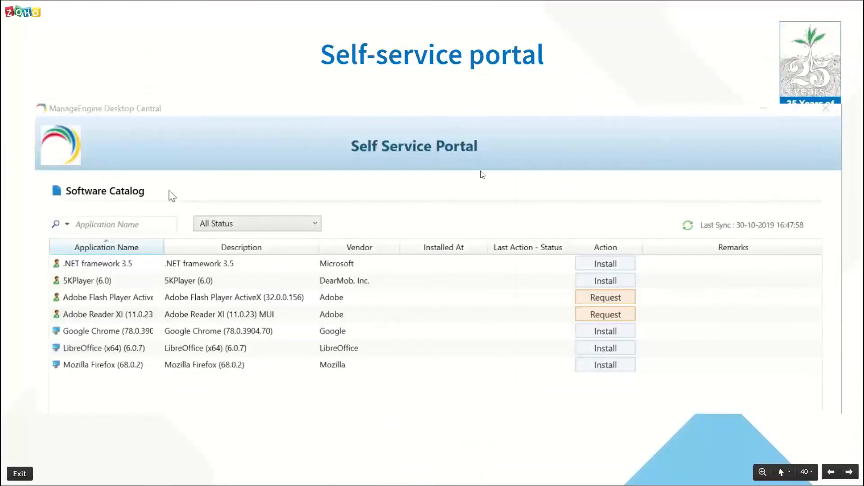
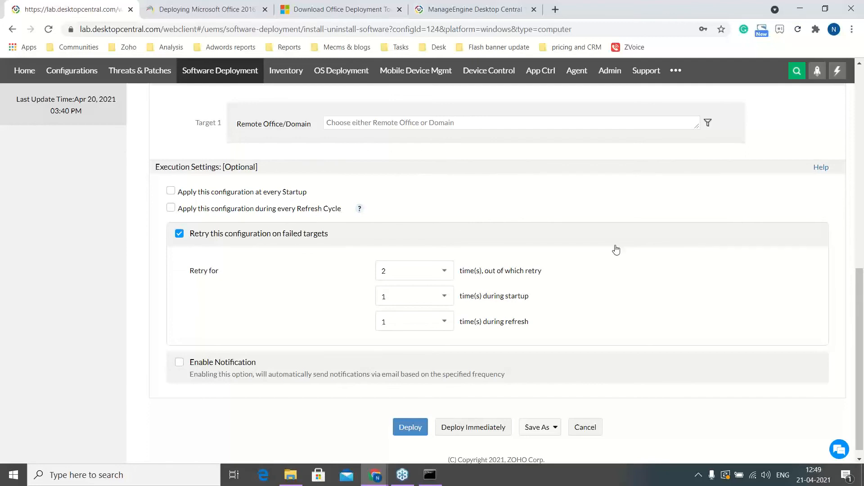
# Switch from the install configuration to the Zoho Show presentation and advance to the Scenario 2 slide on dependency apps.
pyautogui.scroll(3, 616, 250)
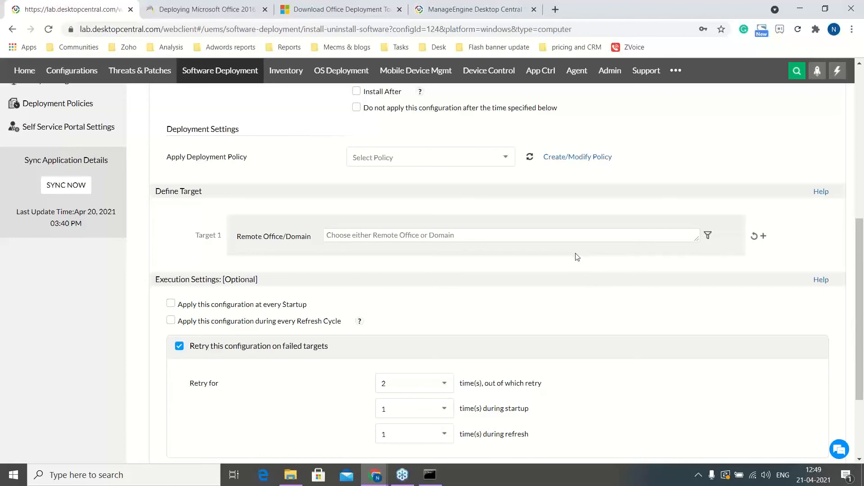
pyautogui.hotkey('alt', 'Tab')
pyautogui.press('Right')
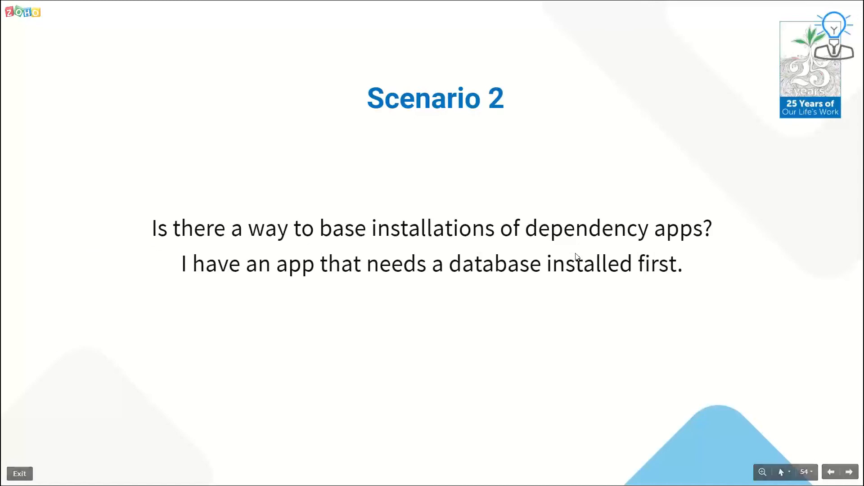
# Switch back to Desktop Central and choose 4 Elements 1.0 as an additional package alongside .NET Framework 2.0 in the install configuration.
pyautogui.hotkey('alt', 'Tab')
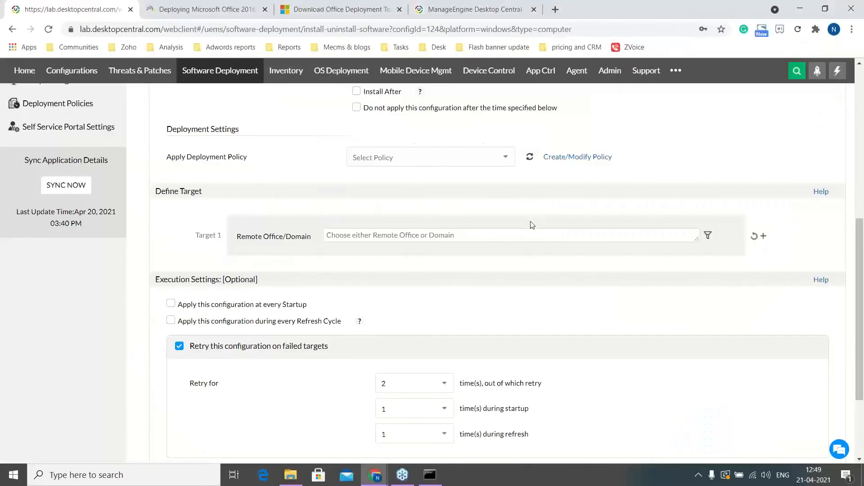
pyautogui.scroll(4, 533, 225)
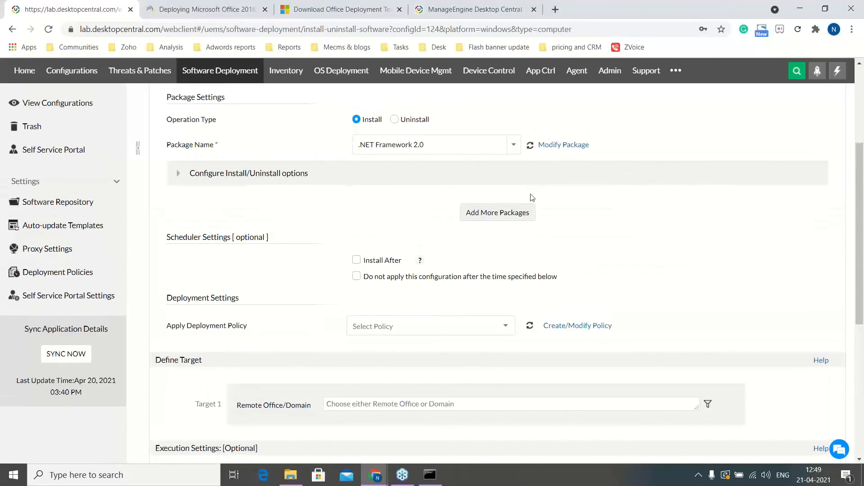
pyautogui.scroll(3, 529, 202)
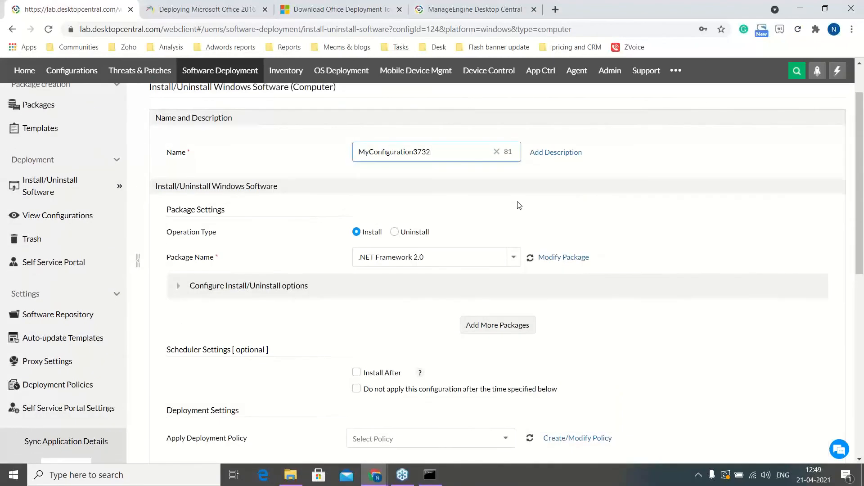
pyautogui.scroll(2, 519, 205)
pyautogui.scroll(-3, 299, 252)
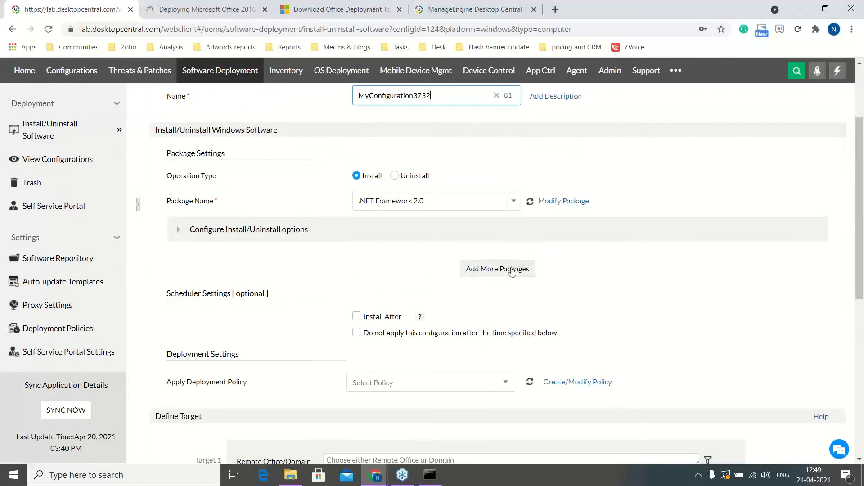
pyautogui.click(512, 270)
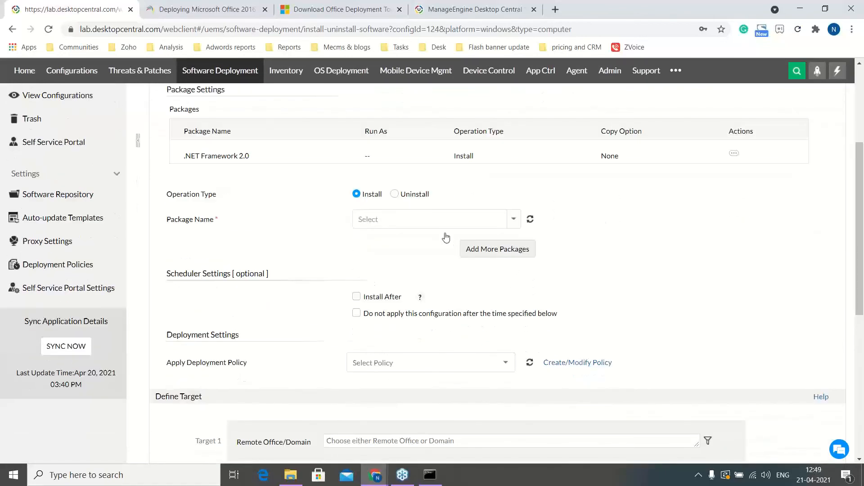
pyautogui.click(513, 219)
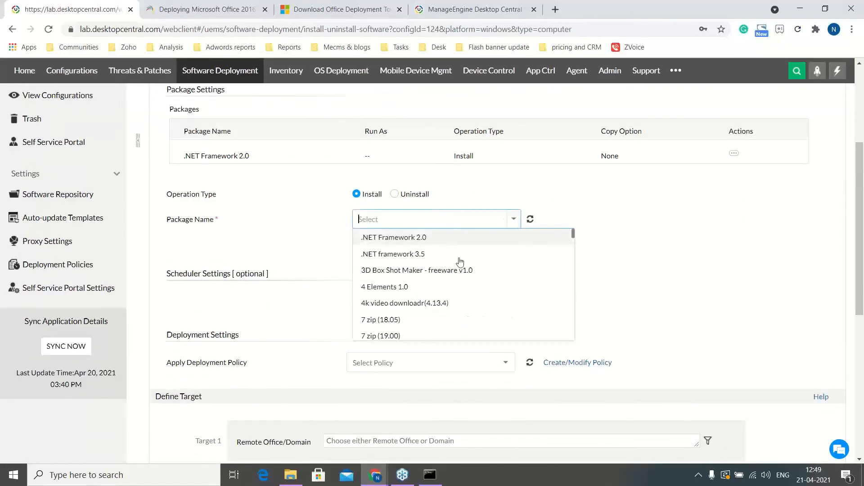
pyautogui.click(452, 285)
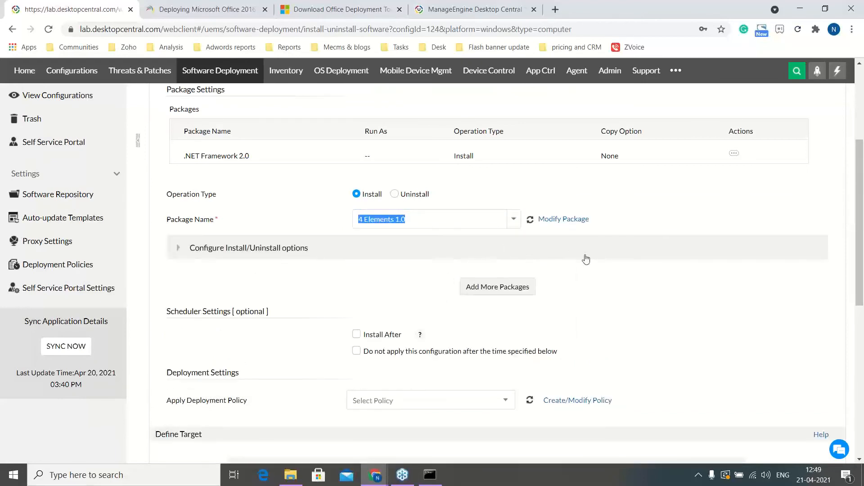
# Choose 3D Box Shot Maker - freeware v1.0 as the third package and move 4 Elements 1.0 above .NET Framework 2.0 in the package order.
pyautogui.click(503, 286)
pyautogui.click(515, 244)
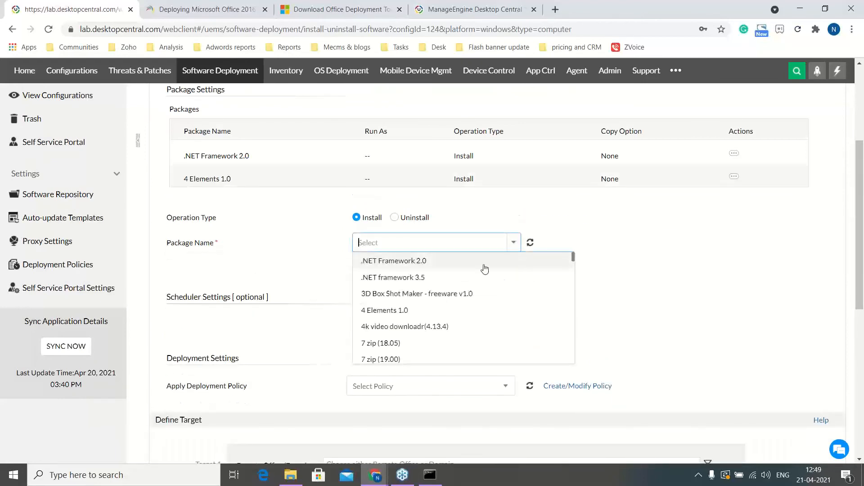
pyautogui.click(468, 293)
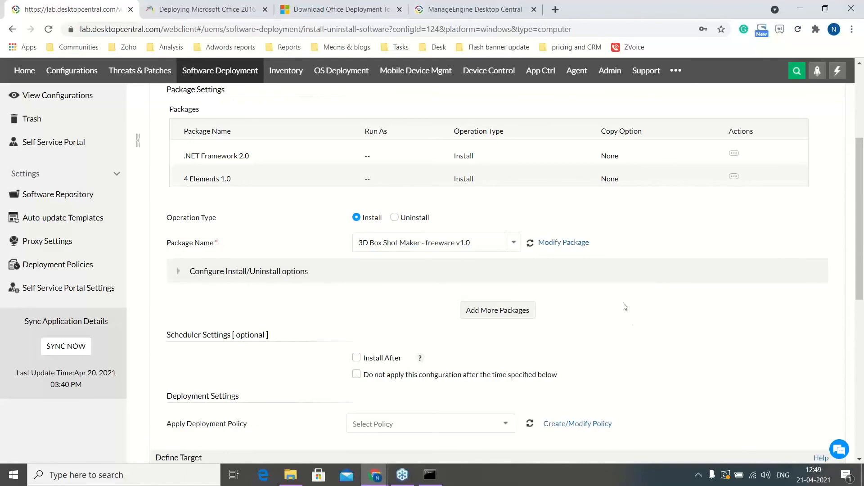
pyautogui.scroll(1, 666, 233)
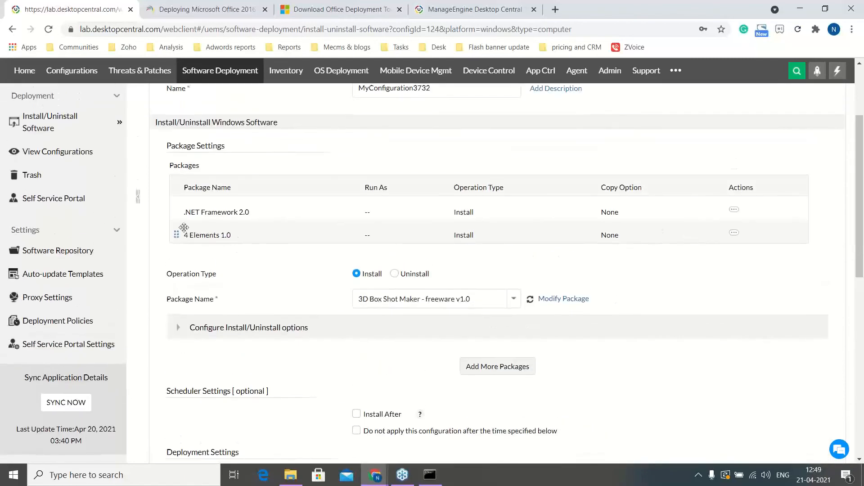
pyautogui.moveTo(190, 233); pyautogui.dragTo(219, 202)
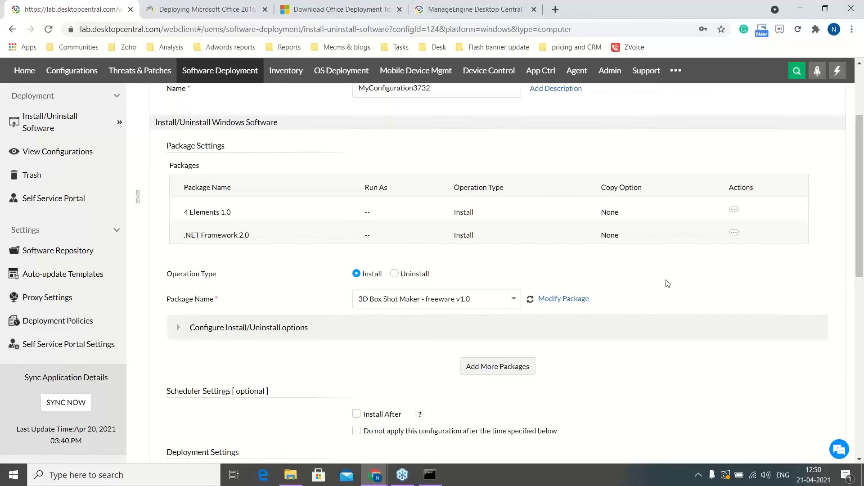
# Switch to the Zoho Show presentation and advance to the Scenario 3 slide on applications without silent installation.
pyautogui.hotkey('alt', 'Tab')
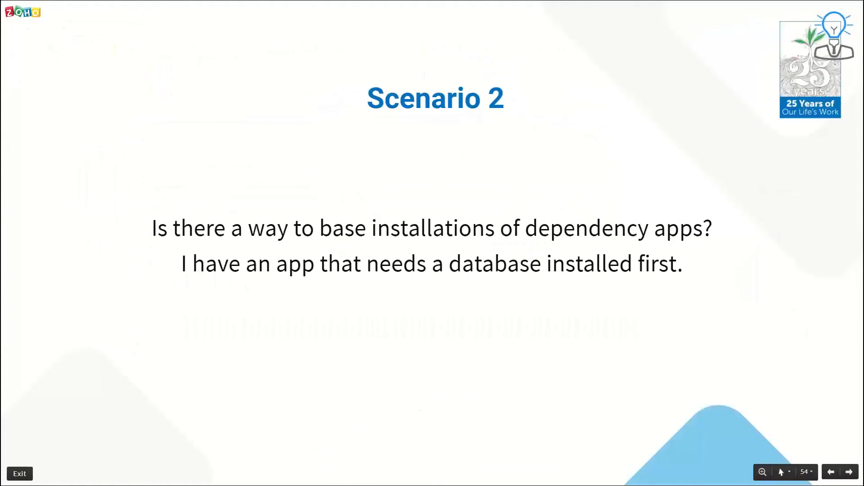
pyautogui.press('Right')
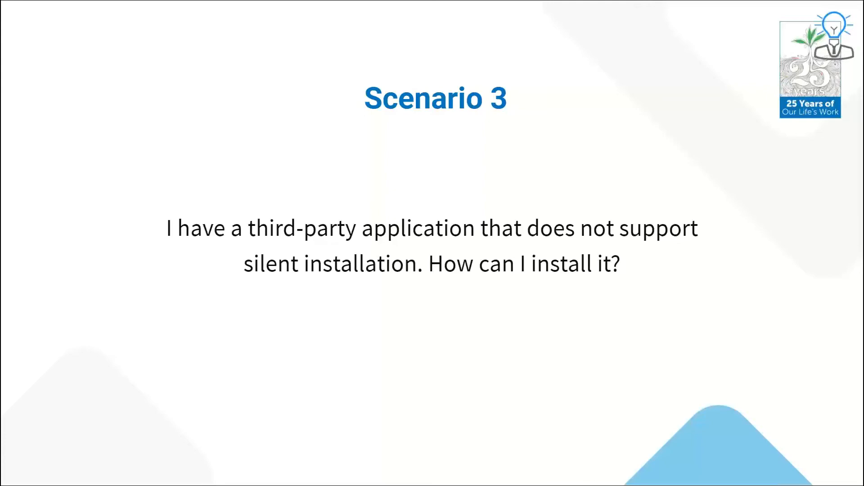
# Switch back to Desktop Central and allow the user to interact with the installation window for the 3D Box Shot Maker package.
pyautogui.hotkey('alt', 'Tab')
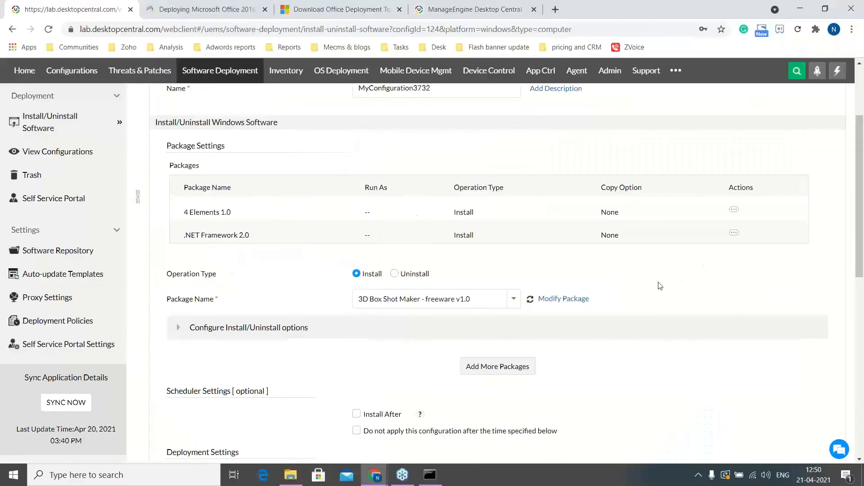
pyautogui.scroll(-2, 659, 284)
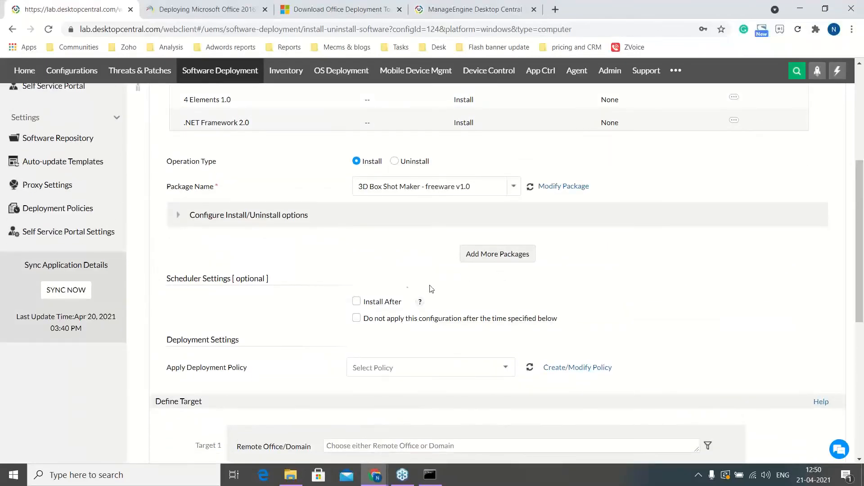
pyautogui.click(269, 223)
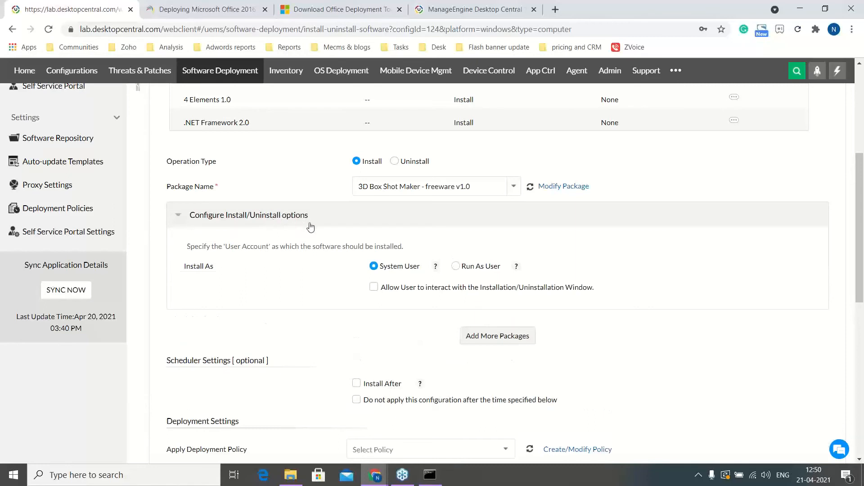
pyautogui.click(374, 287)
# Switch to the Zoho Show presentation and advance to the Scenario 4 slide on automatic installs for new sales people.
pyautogui.hotkey('alt', 'Tab')
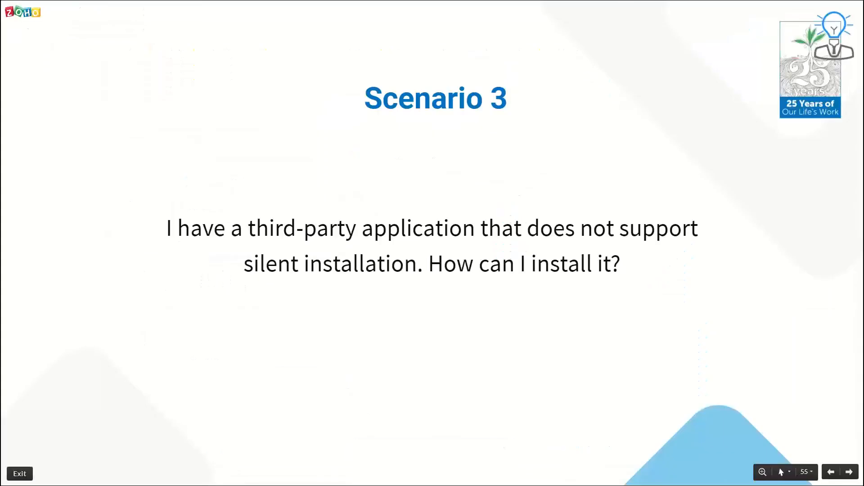
pyautogui.press('Right')
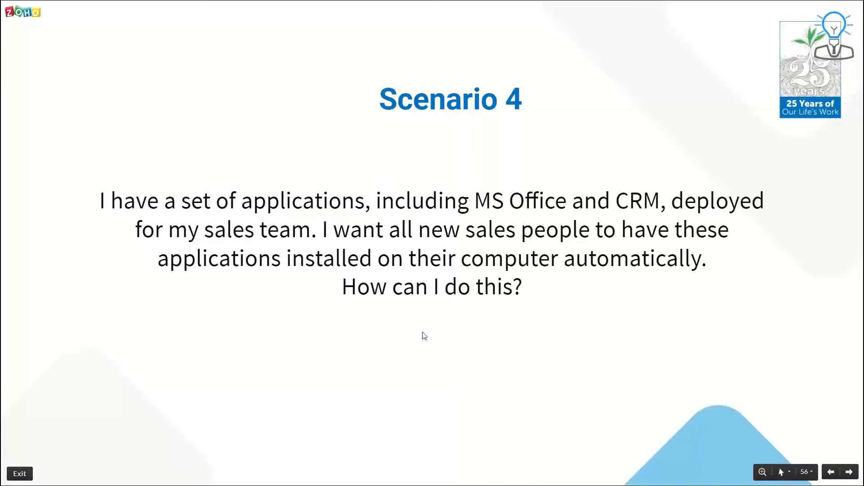
# Switch to Desktop Central and enable applying configurations to newly added computers or users during the refresh cycle in the configuration settings.
pyautogui.hotkey('alt', 'Tab')
pyautogui.scroll(5, 317, 277)
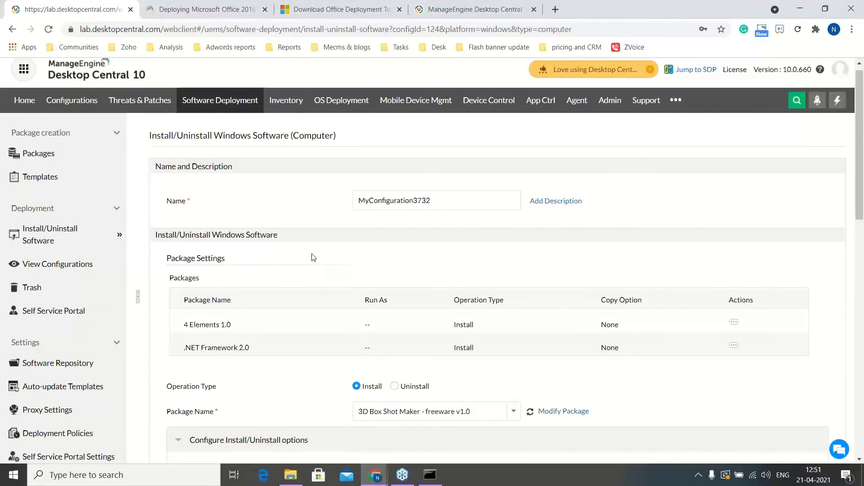
pyautogui.click(79, 107)
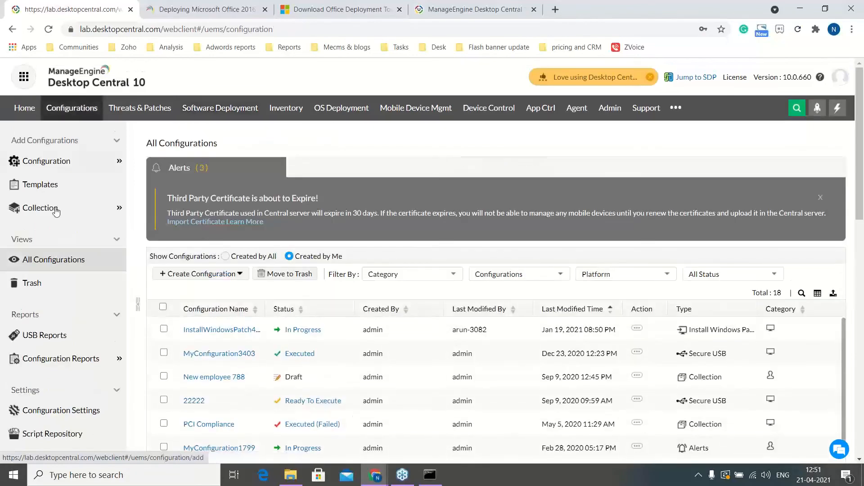
pyautogui.scroll(-3, 70, 270)
pyautogui.click(68, 299)
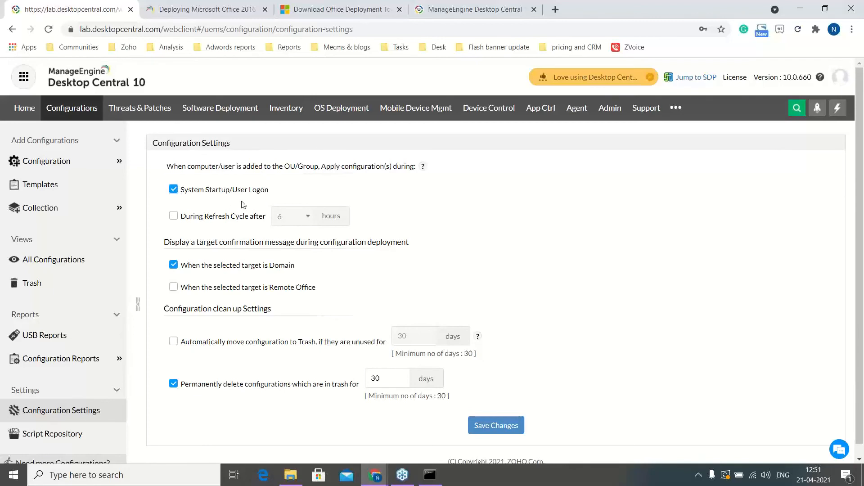
pyautogui.click(174, 216)
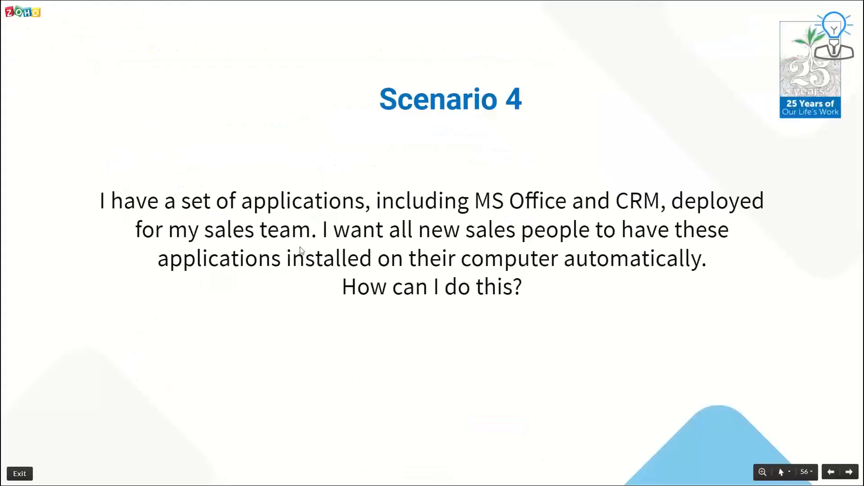
# Advance the presentation to the Scenario 5 slide on troubleshooting a failed deployment and switch back to Desktop Central.
pyautogui.press('Right')
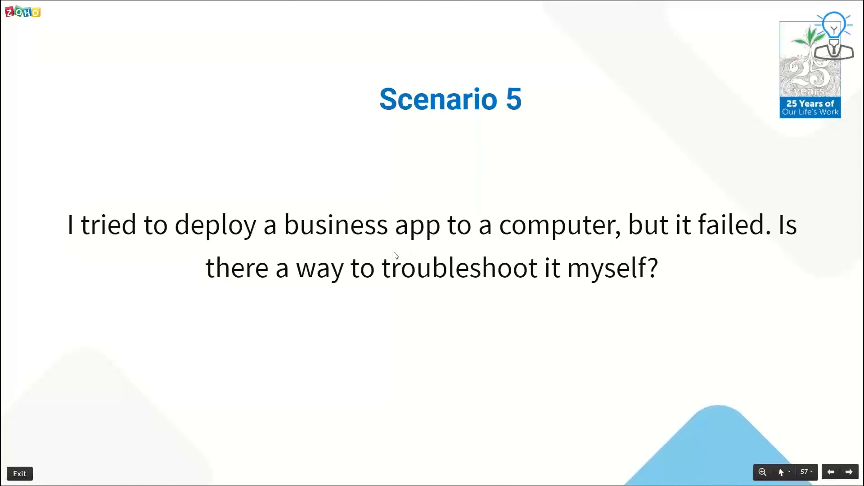
pyautogui.hotkey('alt', 'Tab')
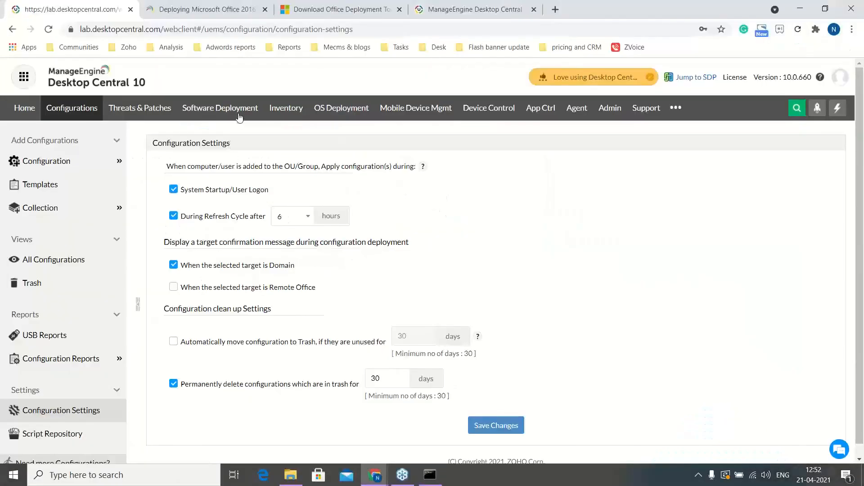
pyautogui.click(204, 115)
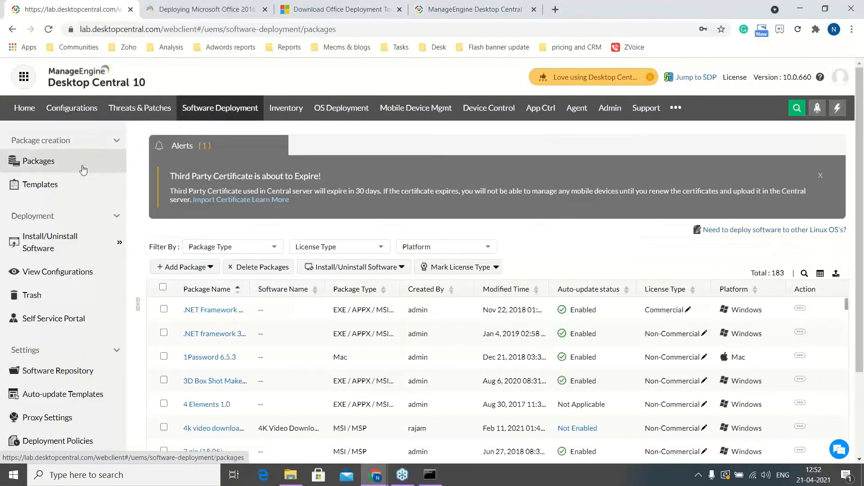
pyautogui.click(200, 266)
pyautogui.click(192, 288)
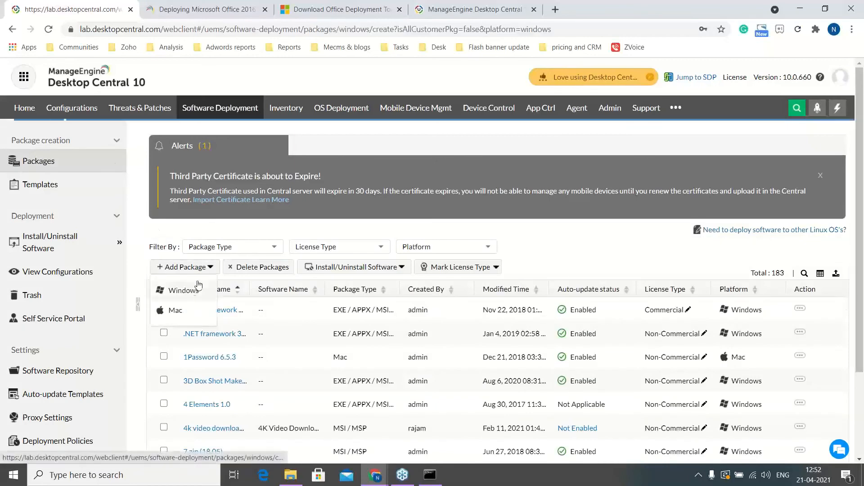
pyautogui.click(335, 211)
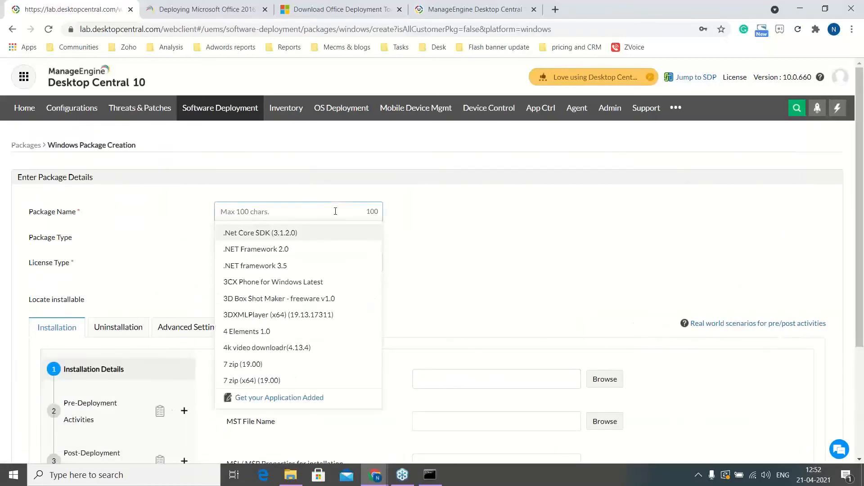
pyautogui.write('Skyp')
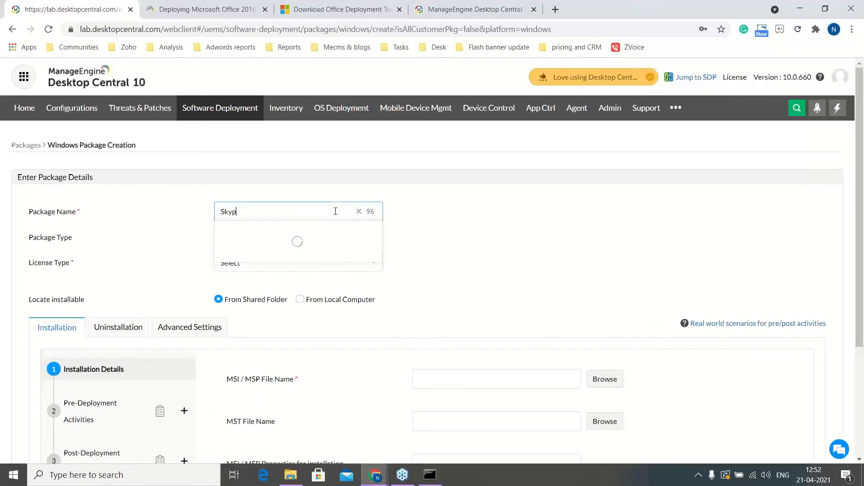
pyautogui.write('e')
pyautogui.click(495, 256)
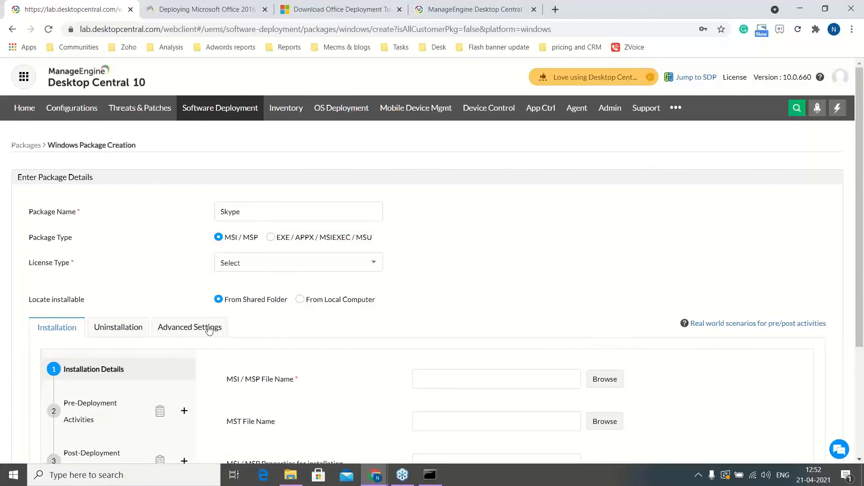
pyautogui.scroll(-3, 208, 330)
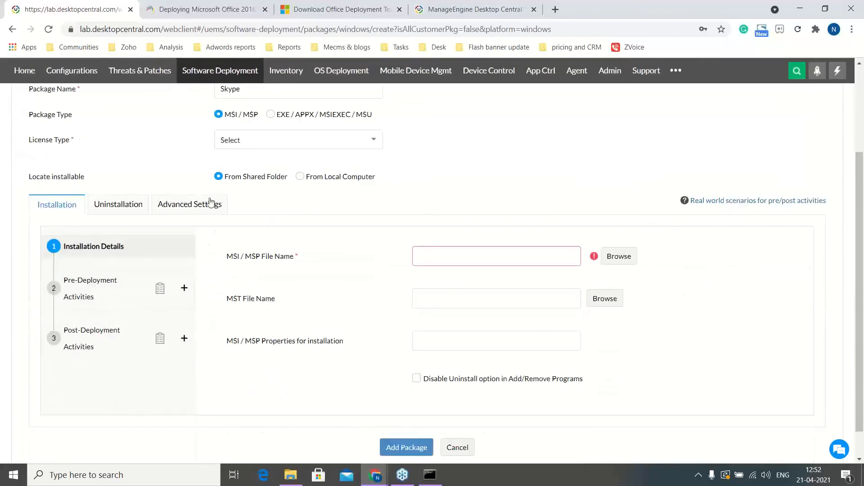
pyautogui.click(514, 248)
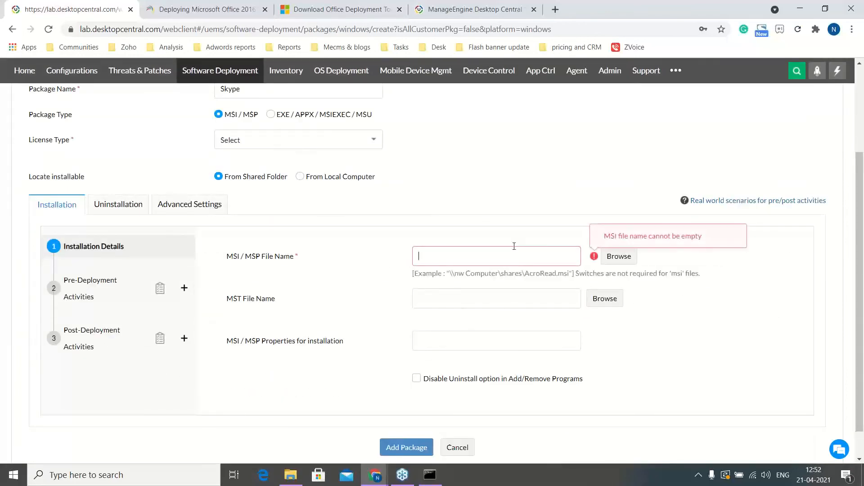
pyautogui.write('vdc')
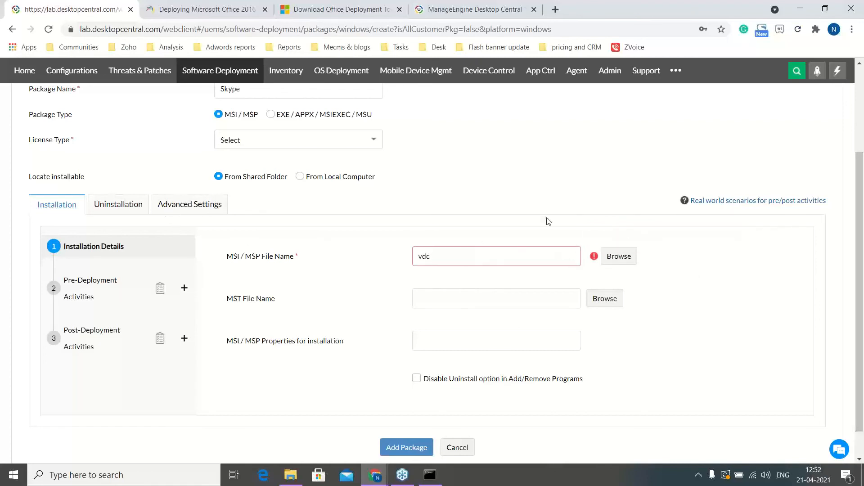
pyautogui.click(619, 257)
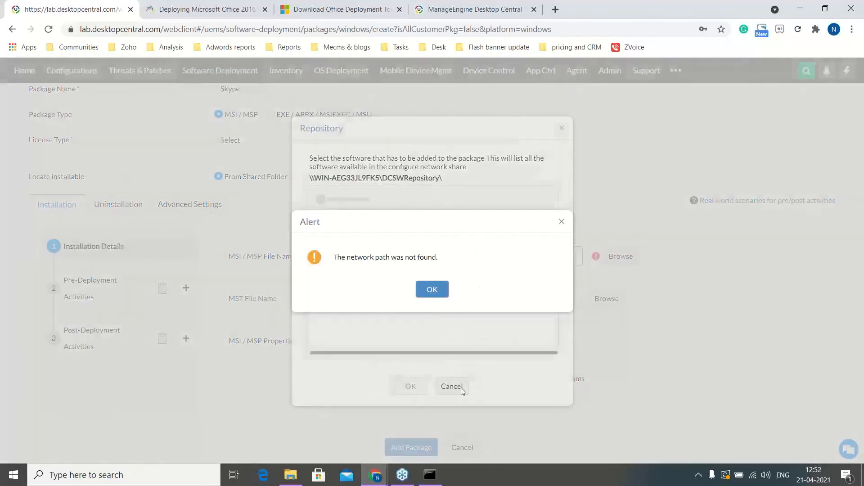
pyautogui.click(432, 289)
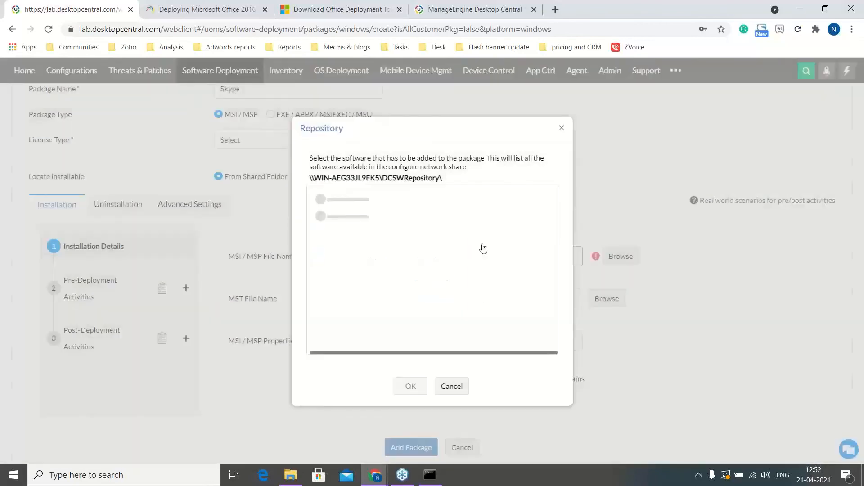
pyautogui.click(562, 128)
pyautogui.scroll(2, 198, 199)
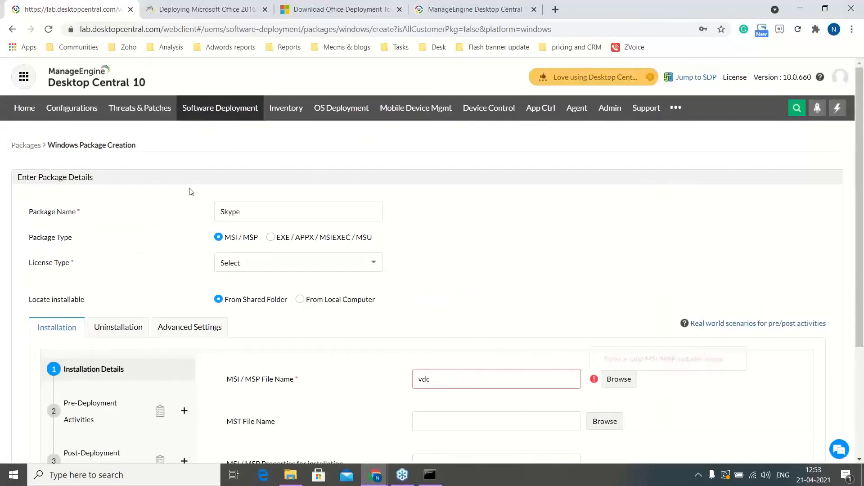
# Search the software deployment packages by name for skype and open the MSI package Skype for modification.
pyautogui.click(212, 110)
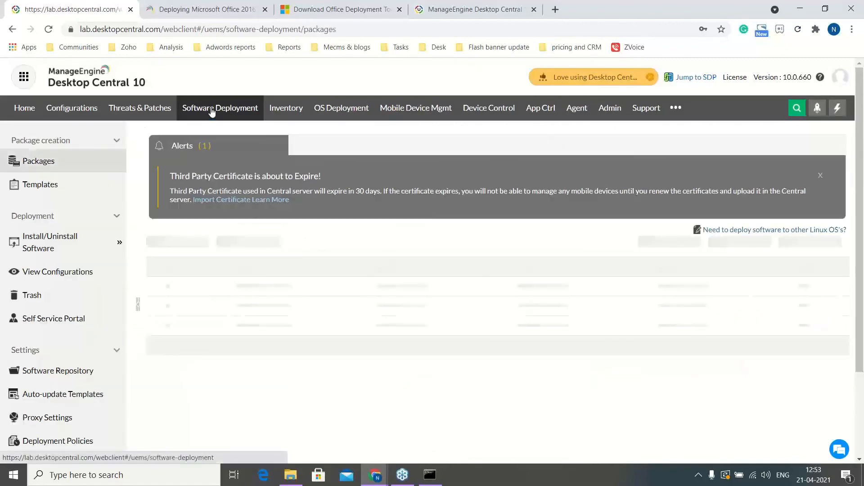
pyautogui.click(804, 273)
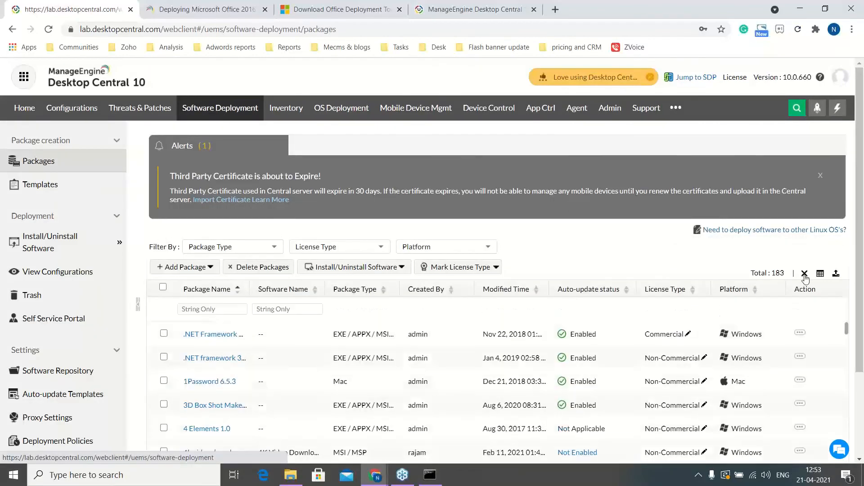
pyautogui.click(212, 310)
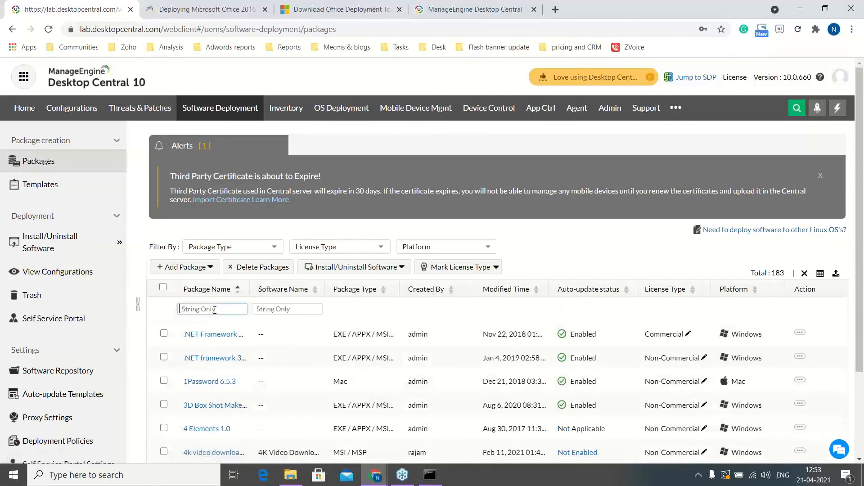
pyautogui.write('skype')
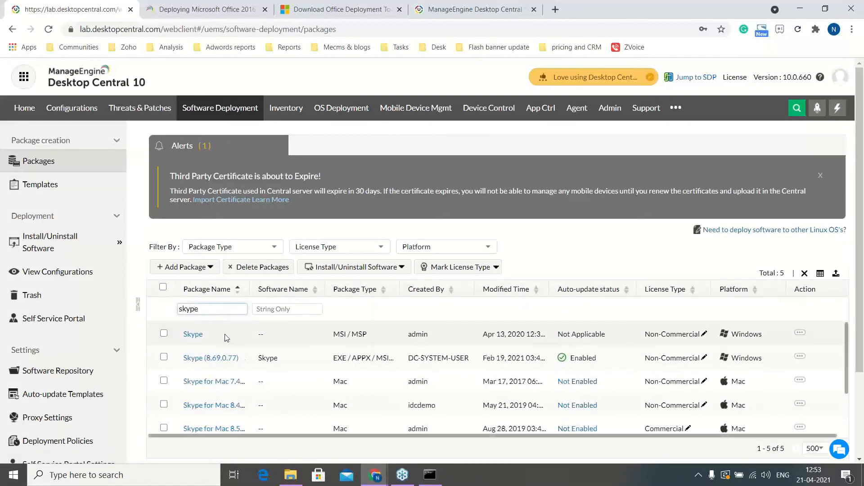
pyautogui.click(199, 336)
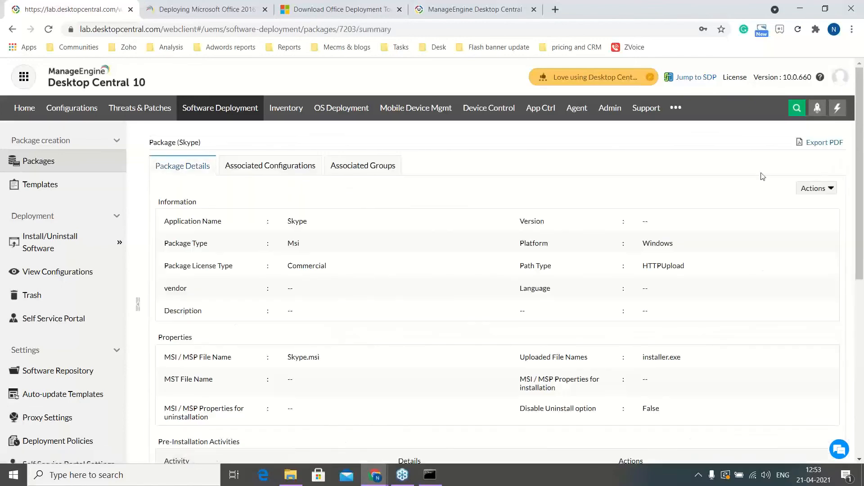
pyautogui.click(829, 188)
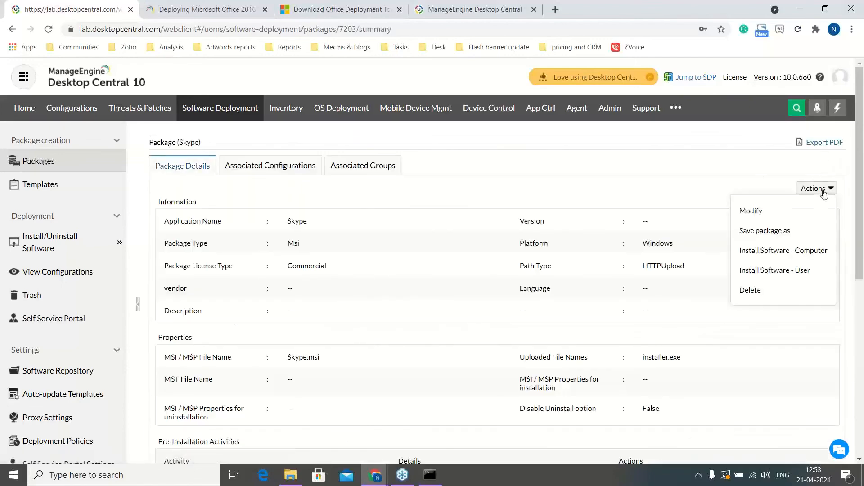
pyautogui.click(782, 211)
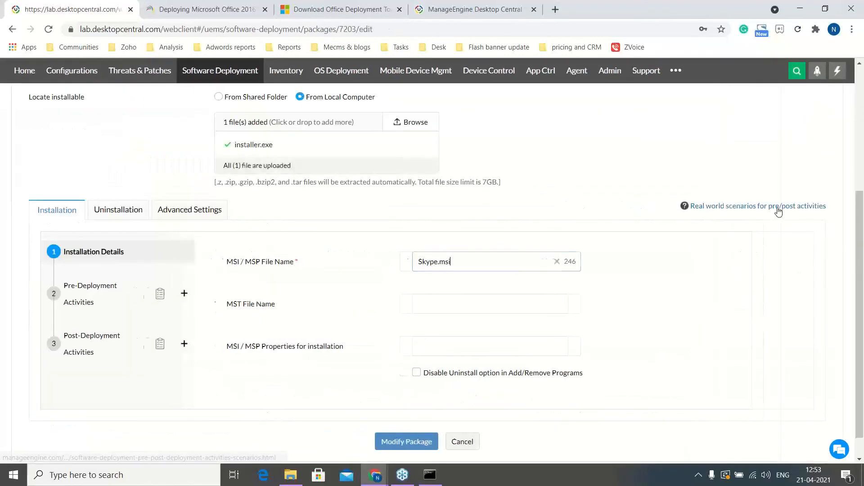
# Enable logging for troubleshooting in the advanced settings of the Skype package.
pyautogui.click(175, 214)
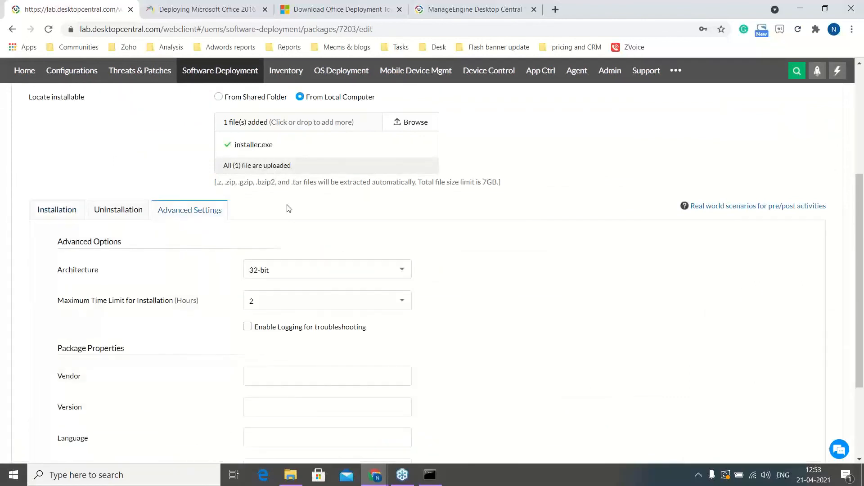
pyautogui.click(248, 328)
pyautogui.scroll(-1, 337, 340)
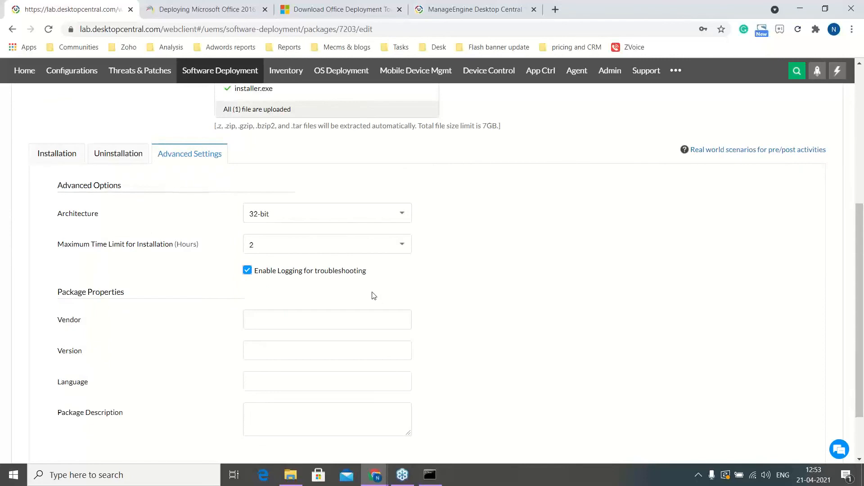
pyautogui.scroll(-1, 454, 257)
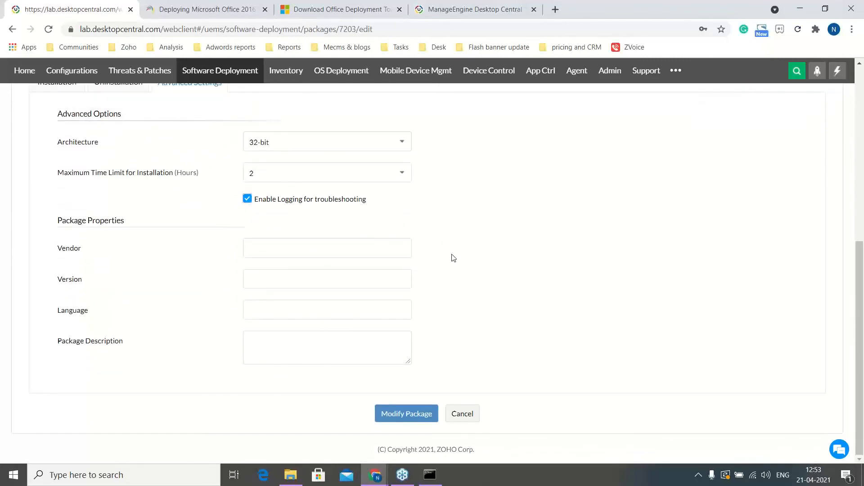
# Switch to the Zoho Show presentation and advance past the agent logs folder slide to the Scenario 6 slide on new application versions.
pyautogui.hotkey('alt', 'Tab')
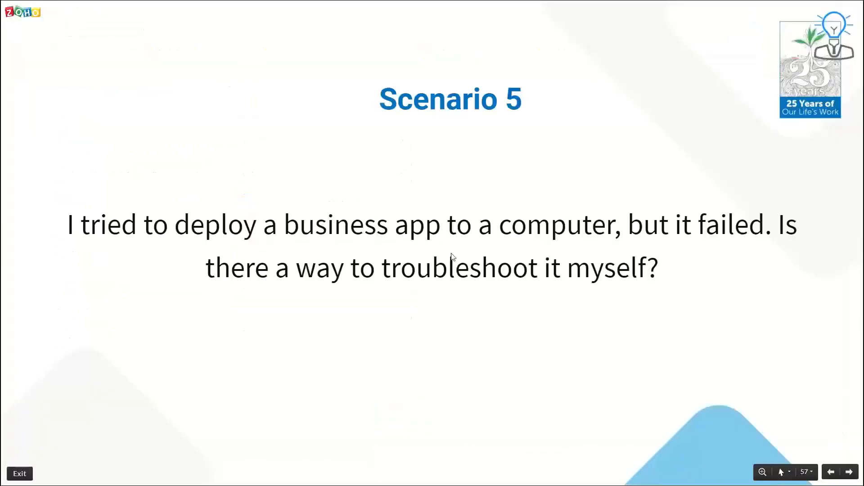
pyautogui.press('Right')
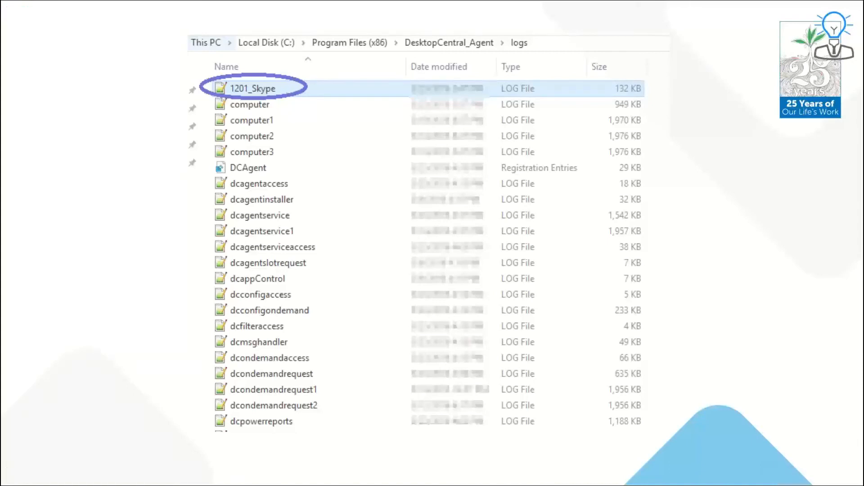
pyautogui.click(294, 86)
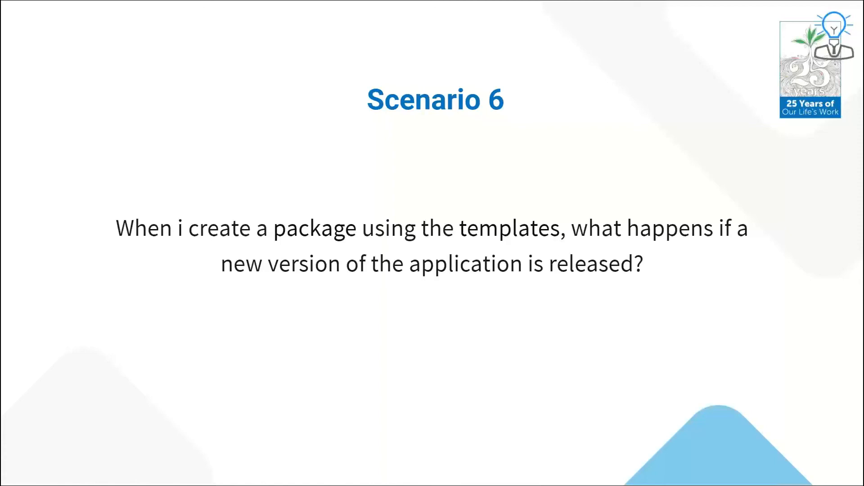
# Switch to Desktop Central and enable auto-updates for the 4K Video Downloader, Coupon Printer and Internet Explorer software templates.
pyautogui.hotkey('alt', 'Tab')
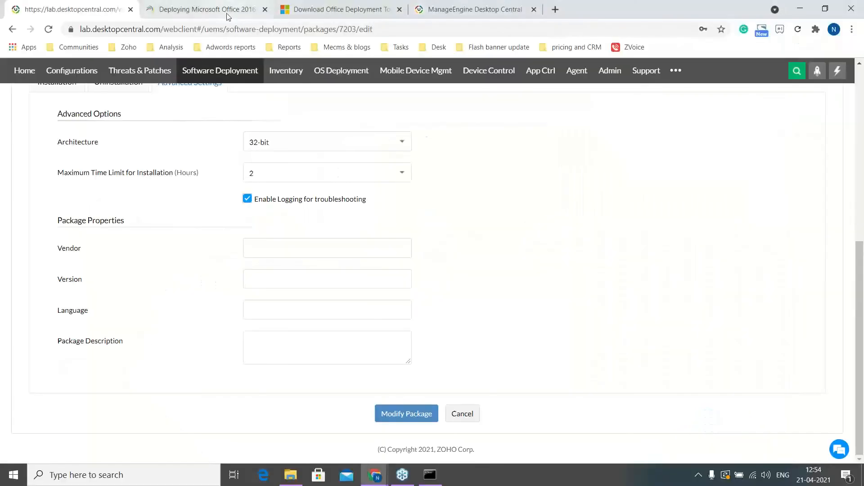
pyautogui.click(227, 76)
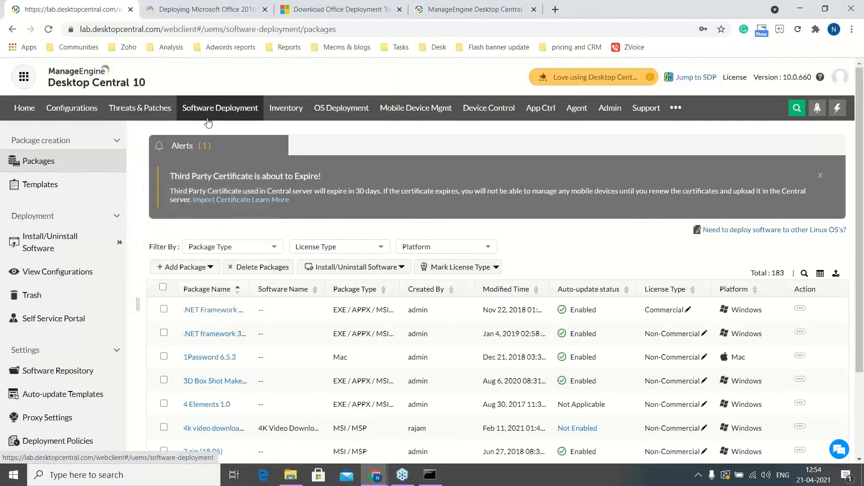
pyautogui.click(57, 397)
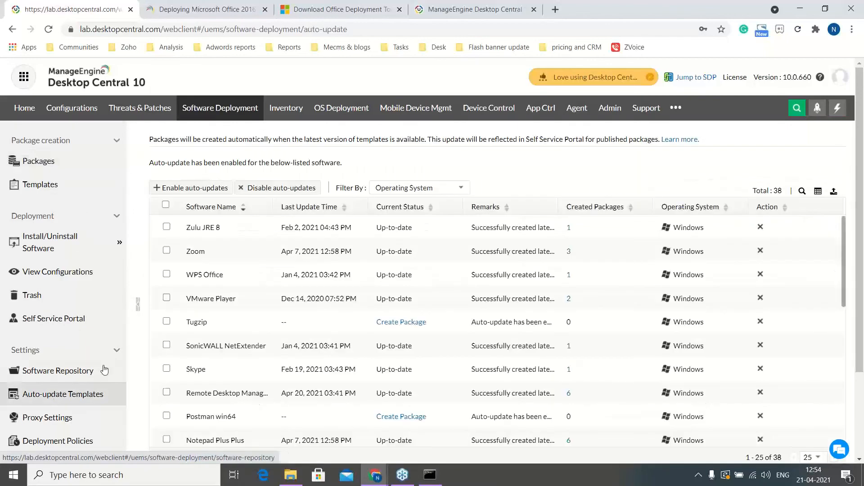
pyautogui.click(207, 193)
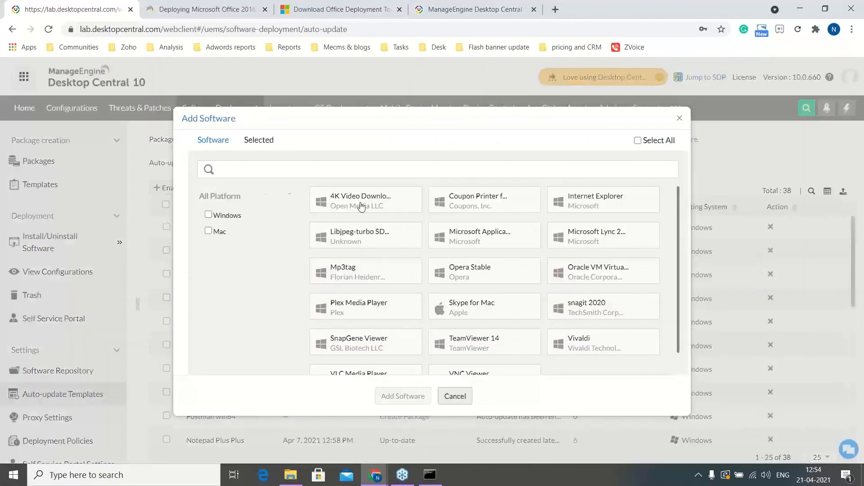
pyautogui.click(360, 206)
pyautogui.click(479, 201)
pyautogui.click(597, 201)
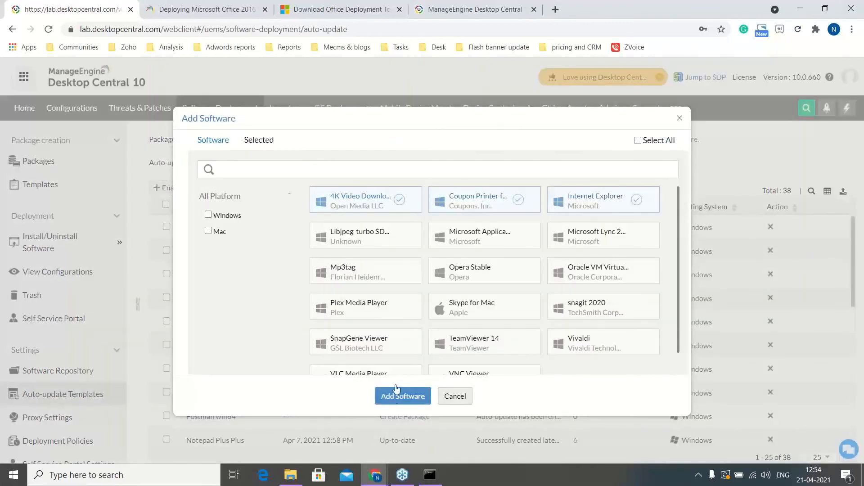
pyautogui.click(396, 391)
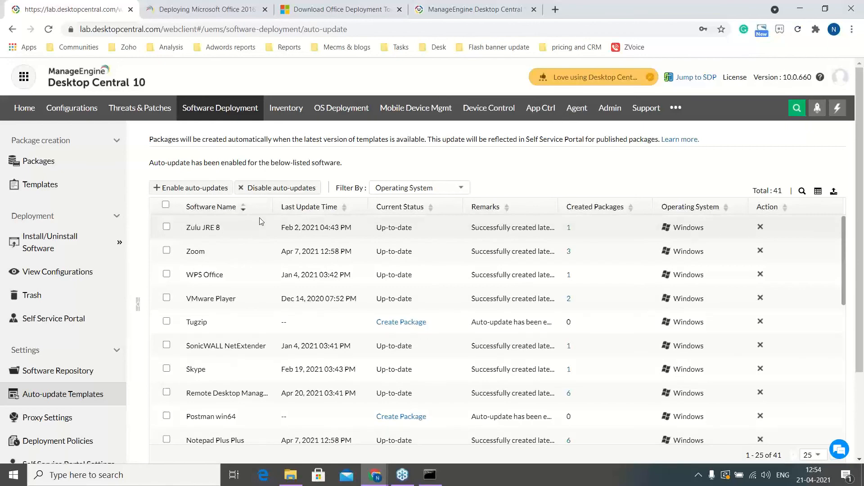
# Advance the Zoho Show presentation to the Scenario 7 slide on upgrading Windows 7 to Windows 10 and switch back to Desktop Central.
pyautogui.hotkey('alt', 'Tab')
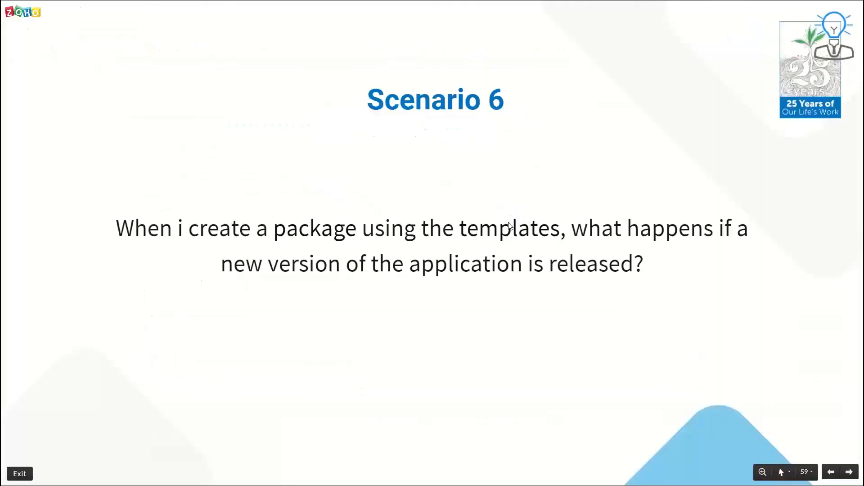
pyautogui.press('Right')
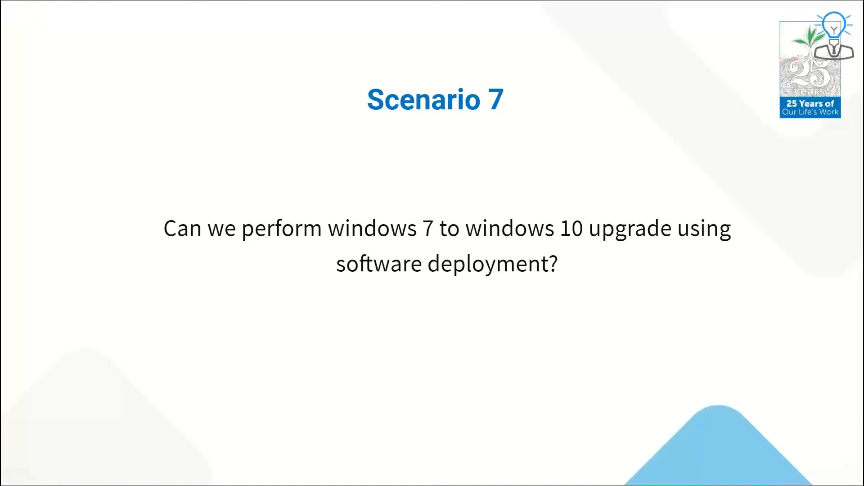
pyautogui.hotkey('alt', 'Tab')
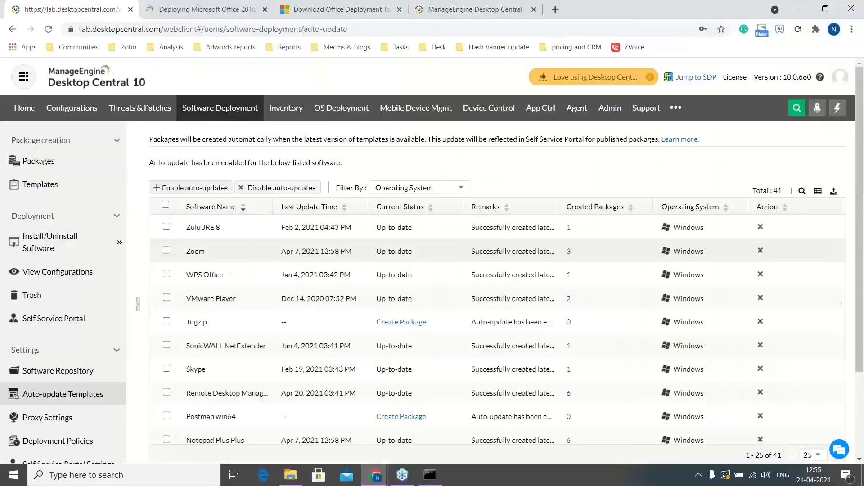
# Search the software deployment packages by name for windows 10 and select the Windows 10 package.
pyautogui.click(54, 166)
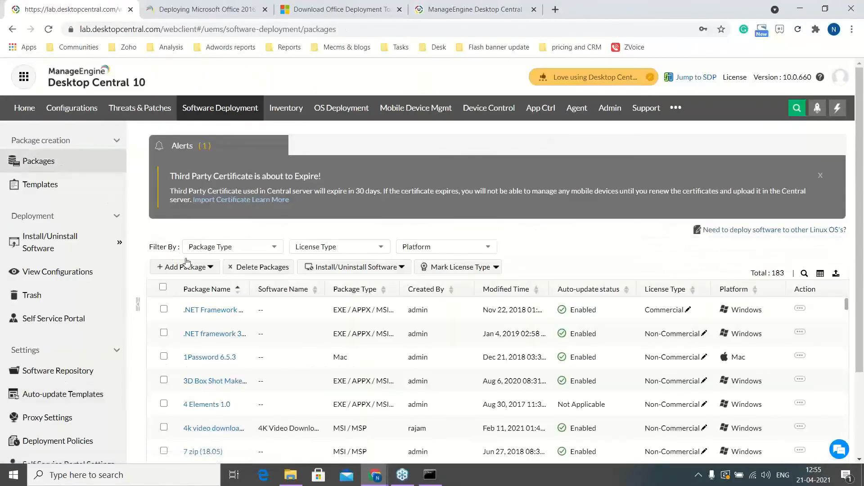
pyautogui.click(808, 274)
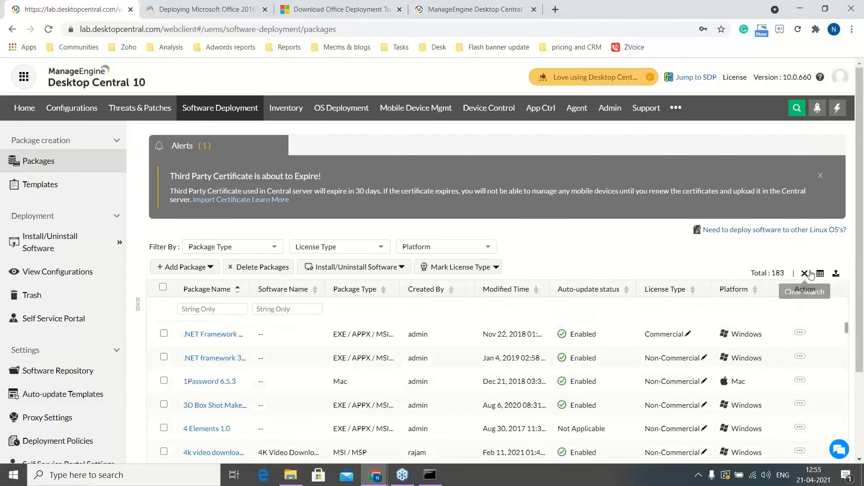
pyautogui.click(225, 310)
pyautogui.write('wind')
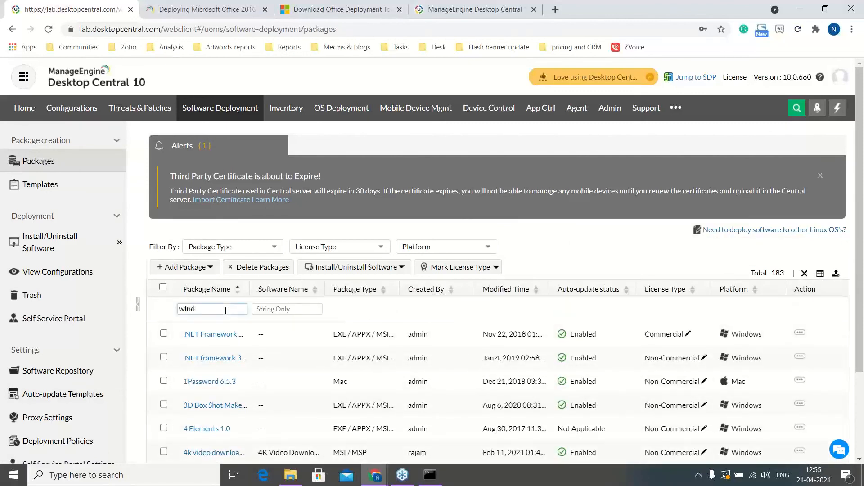
pyautogui.write('ows 10')
pyautogui.press('Return')
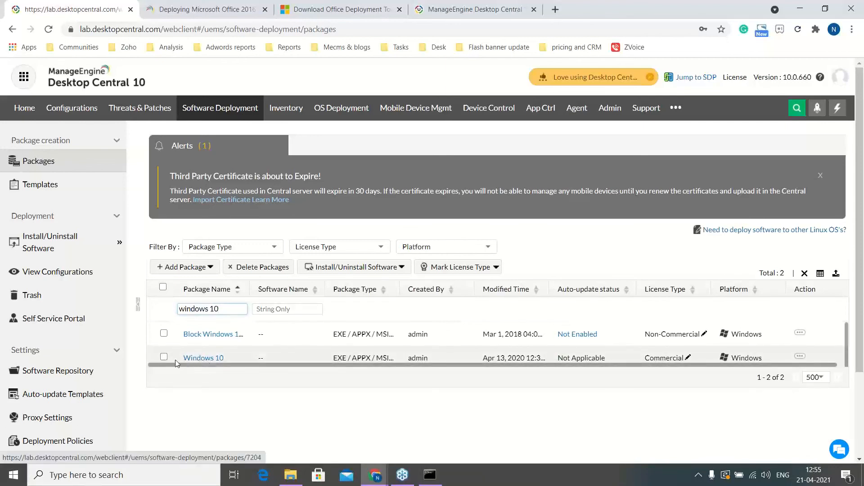
pyautogui.click(164, 357)
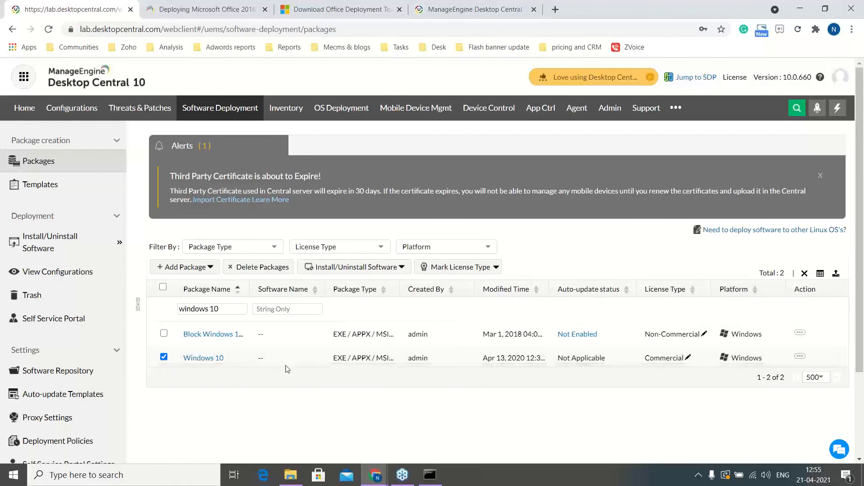
# Advance the Zoho Show presentation past the Questions slide to Question 1 on the Self Service Portal link and return to Desktop Central.
pyautogui.hotkey('alt', 'Tab')
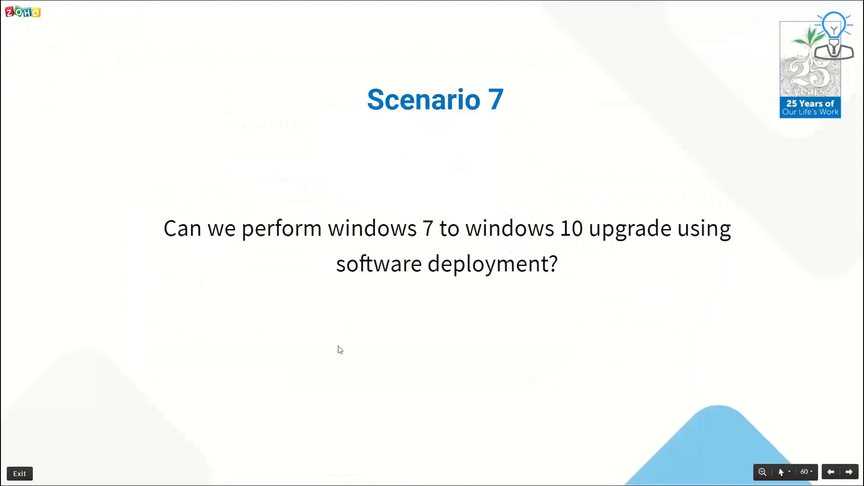
pyautogui.click(457, 316)
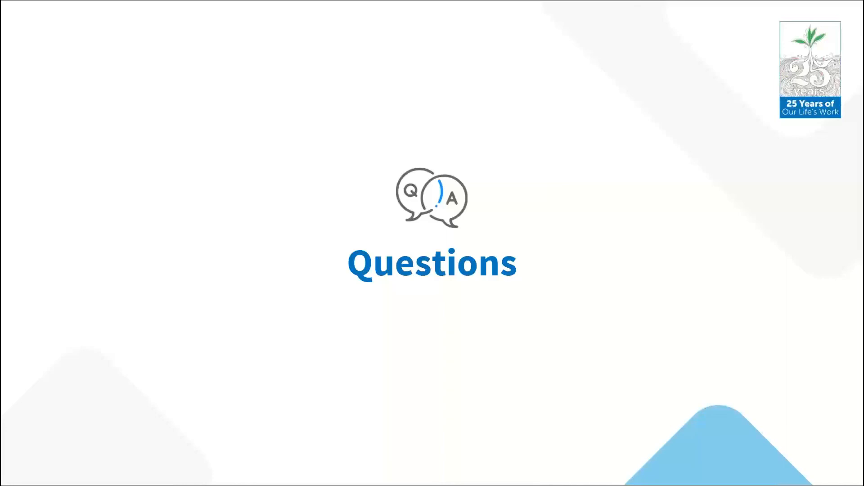
pyautogui.press('Right')
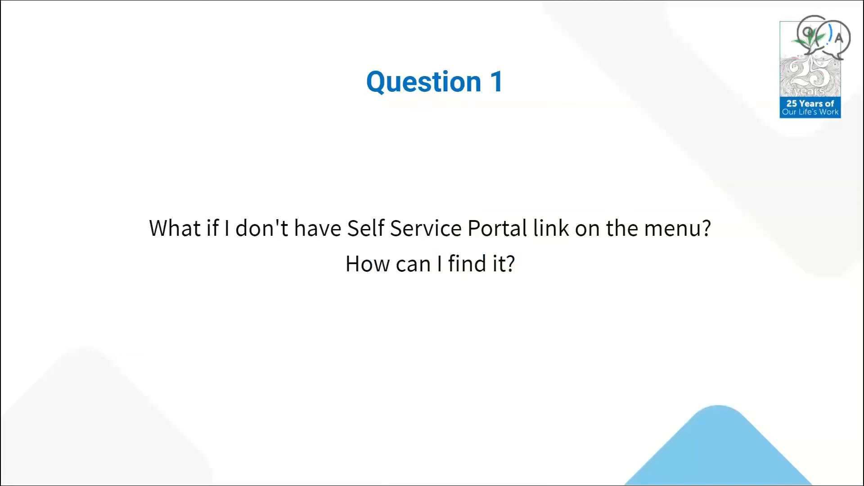
pyautogui.hotkey('alt', 'Tab')
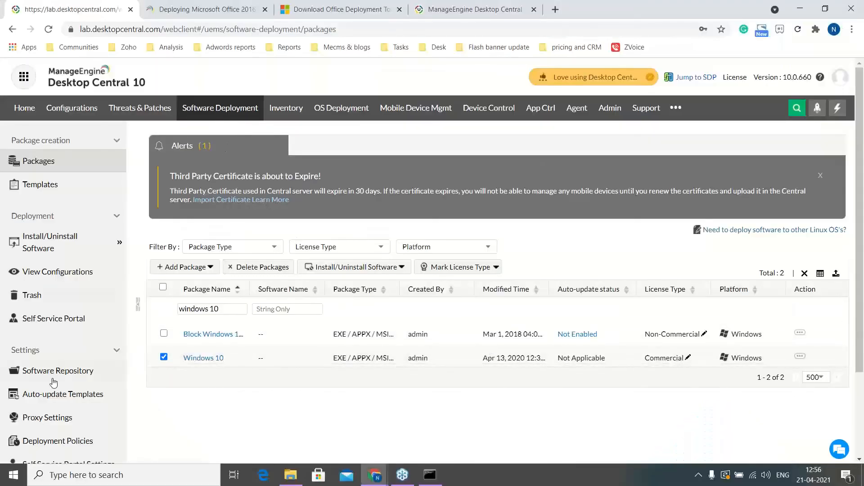
# In the Self Service Portal settings, turn on displaying the portal in the Start Menu and as a Desktop Shortcut.
pyautogui.scroll(-1, 54, 405)
pyautogui.click(62, 410)
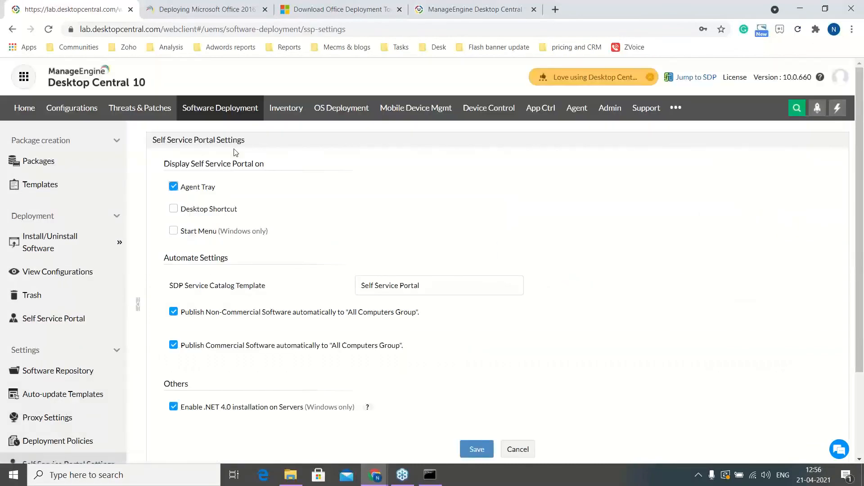
pyautogui.click(173, 231)
pyautogui.click(174, 209)
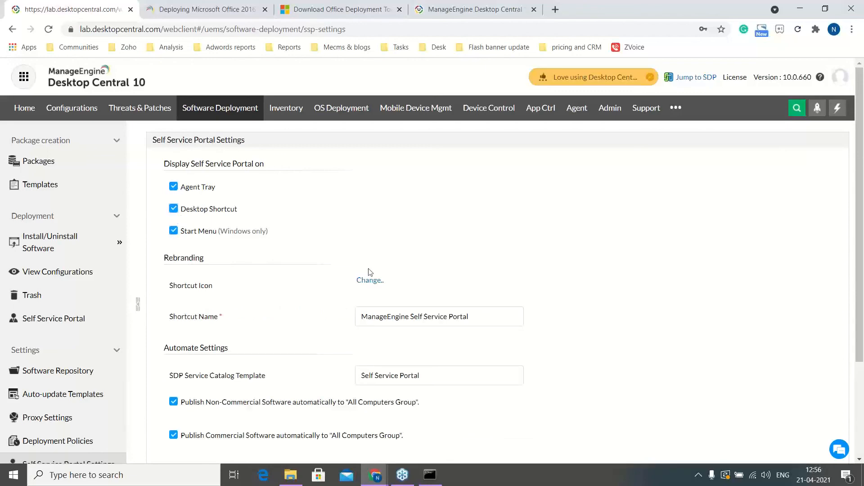
# Advance the Zoho Show presentation to the Question 2 slide on monitoring deployment status and switch back to Desktop Central.
pyautogui.hotkey('alt', 'Tab')
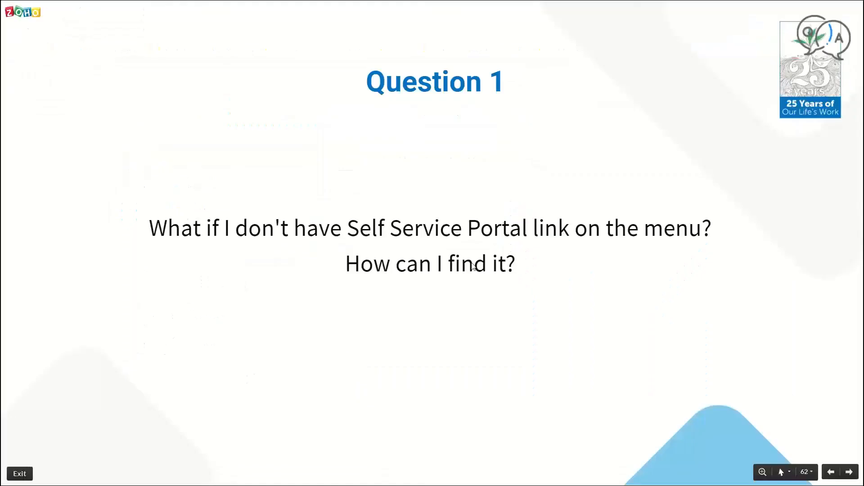
pyautogui.press('Right')
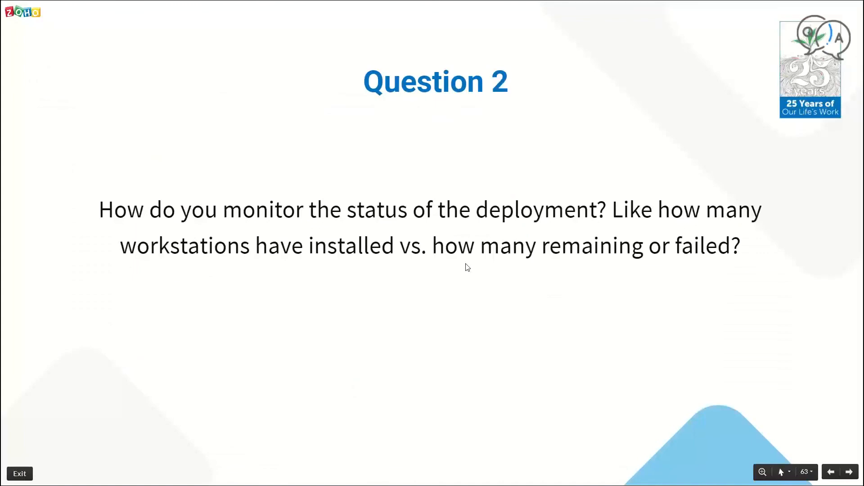
pyautogui.hotkey('alt', 'Tab')
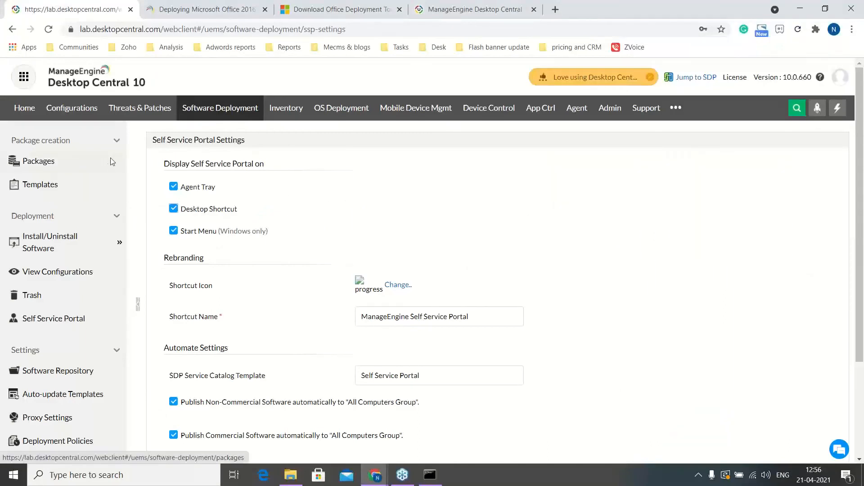
# View the list of all software configurations, and advance the Zoho Show presentation to the Question 3 slide on the secure gateway server.
pyautogui.click(55, 279)
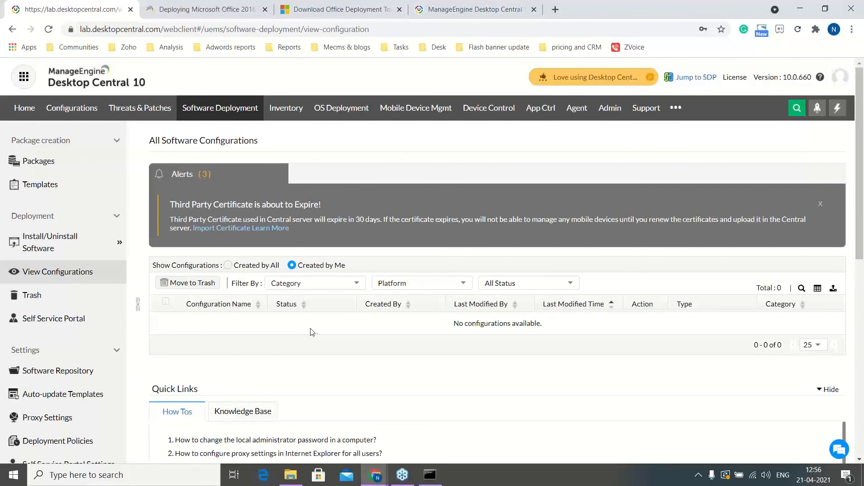
pyautogui.hotkey('alt', 'Tab')
pyautogui.press('Right')
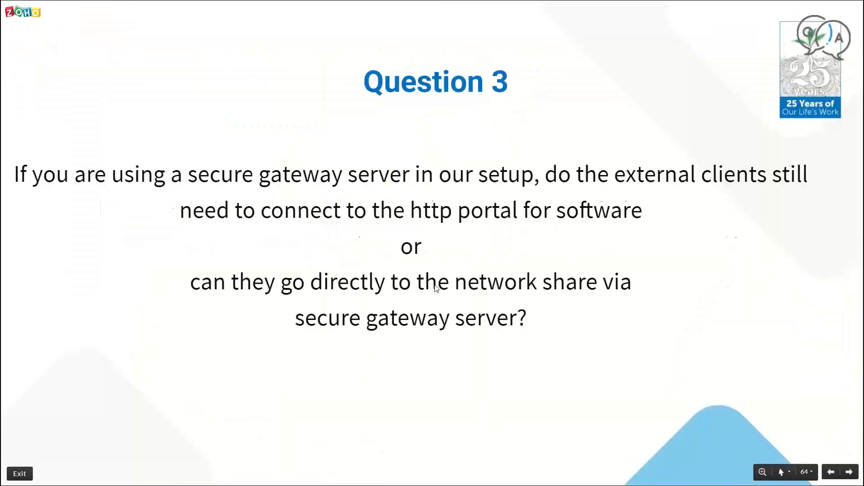